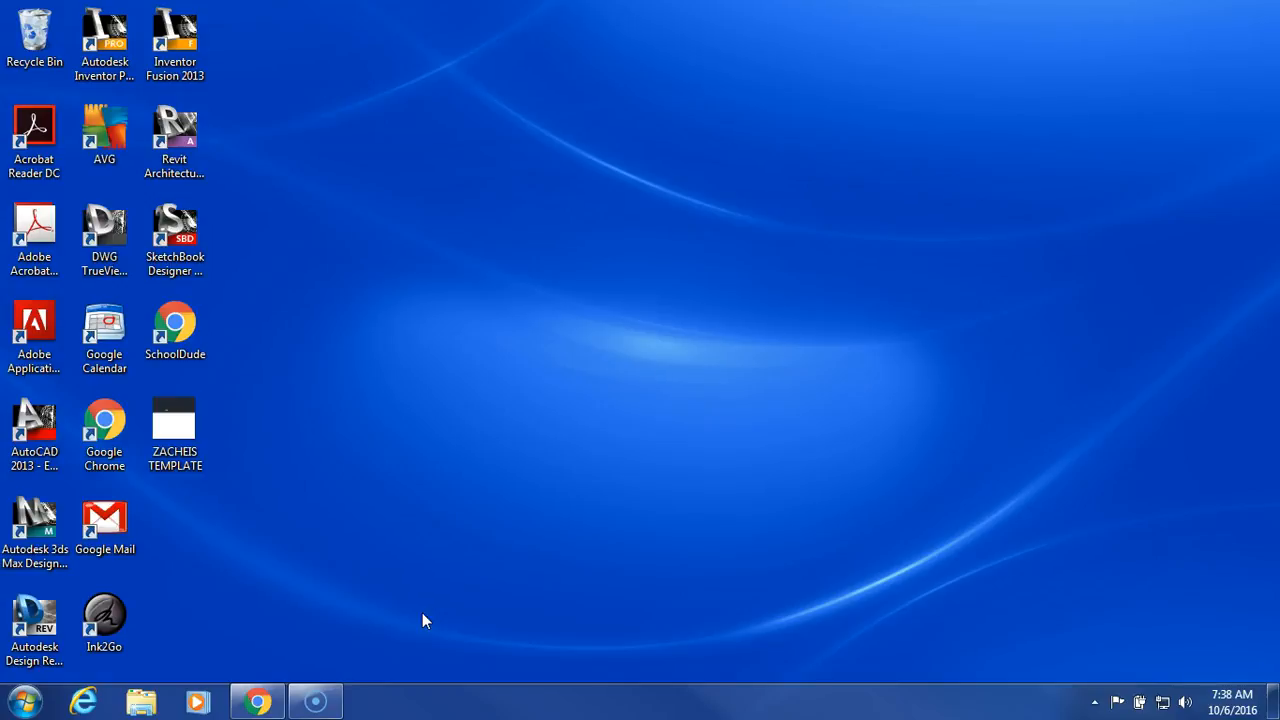
Open the drawing template stored on the desktop.
{"action": "left_click", "coordinate": [191, 425]}
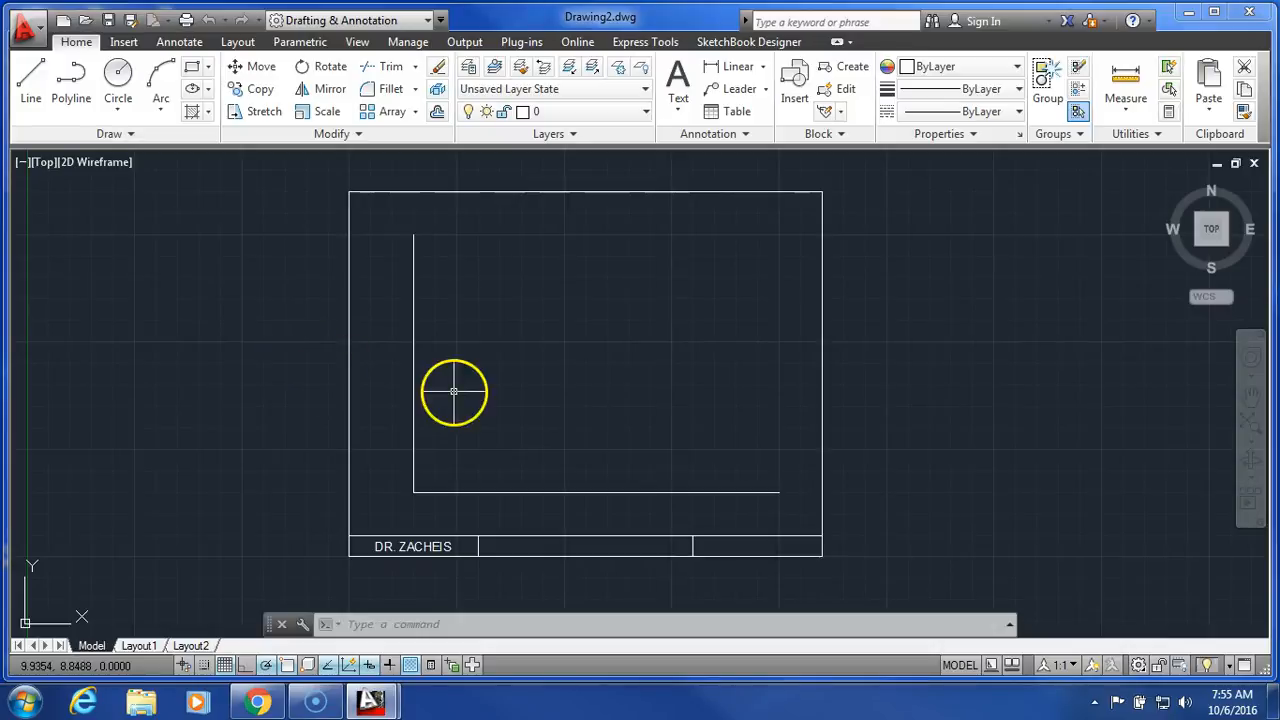
{"action": "left_click", "coordinate": [552, 491]}
{"action": "left_click", "coordinate": [410, 376]}
{"action": "left_click", "coordinate": [413, 375]}
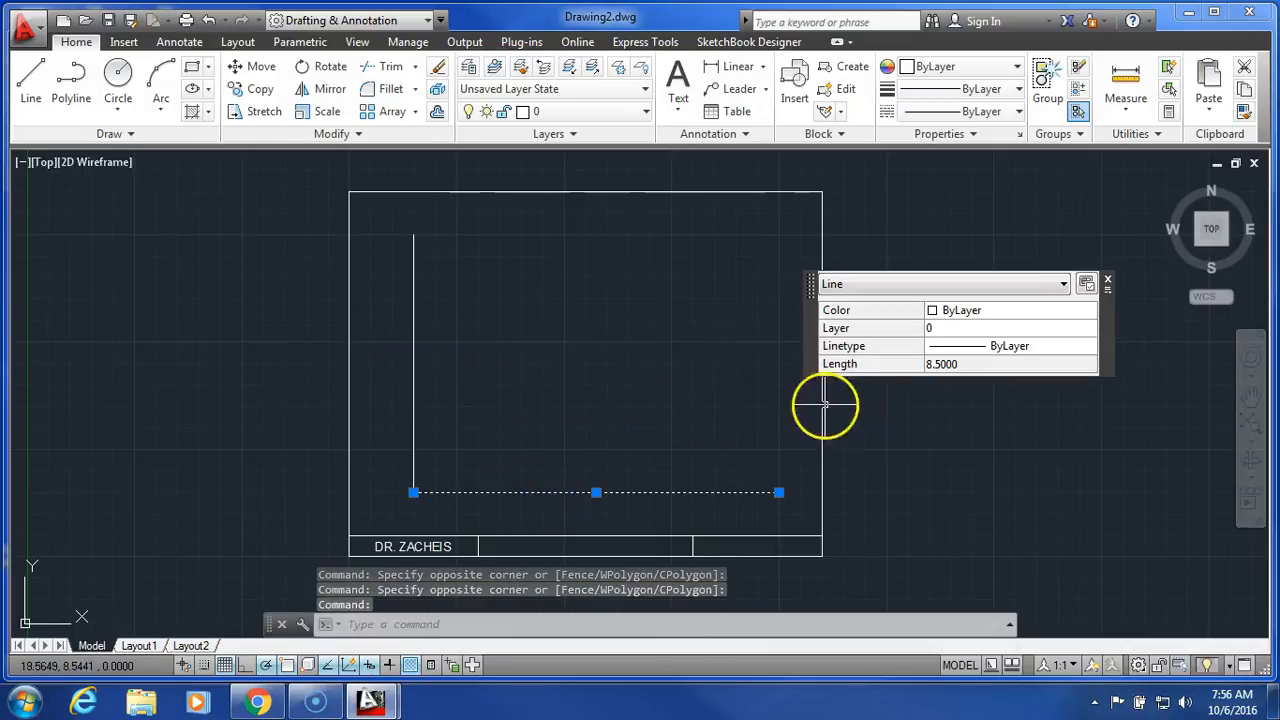
{"action": "left_click", "coordinate": [1107, 284]}
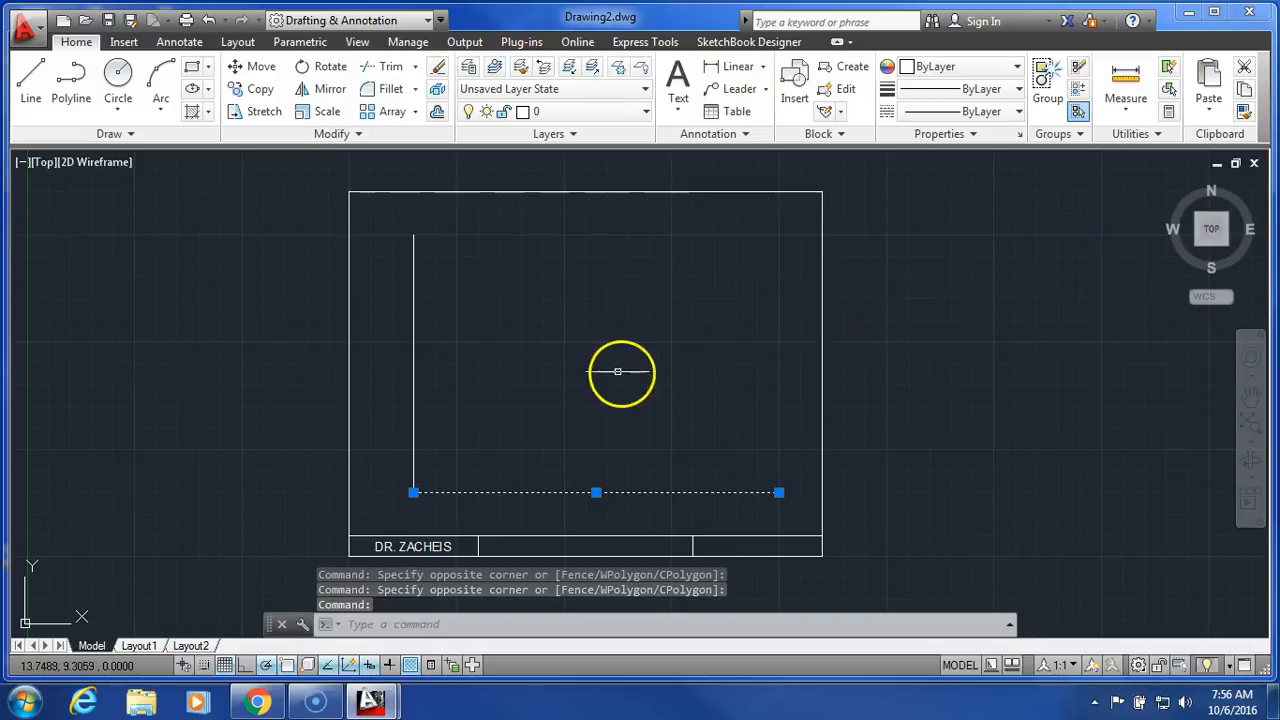
{"action": "left_click", "coordinate": [610, 335]}
{"action": "key", "text": "Escape"}
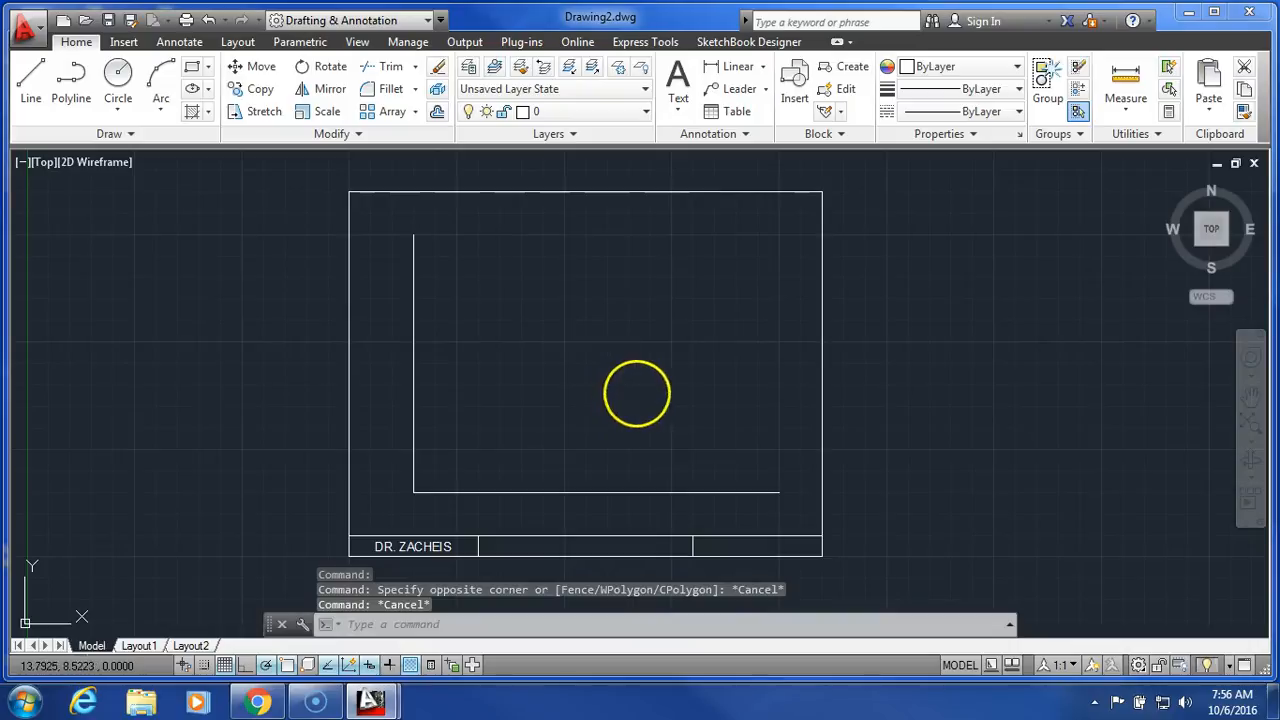
Move the vertical and horizontal base lines to the Construction layer, and make Construction the current layer.
{"action": "left_click", "coordinate": [540, 504]}
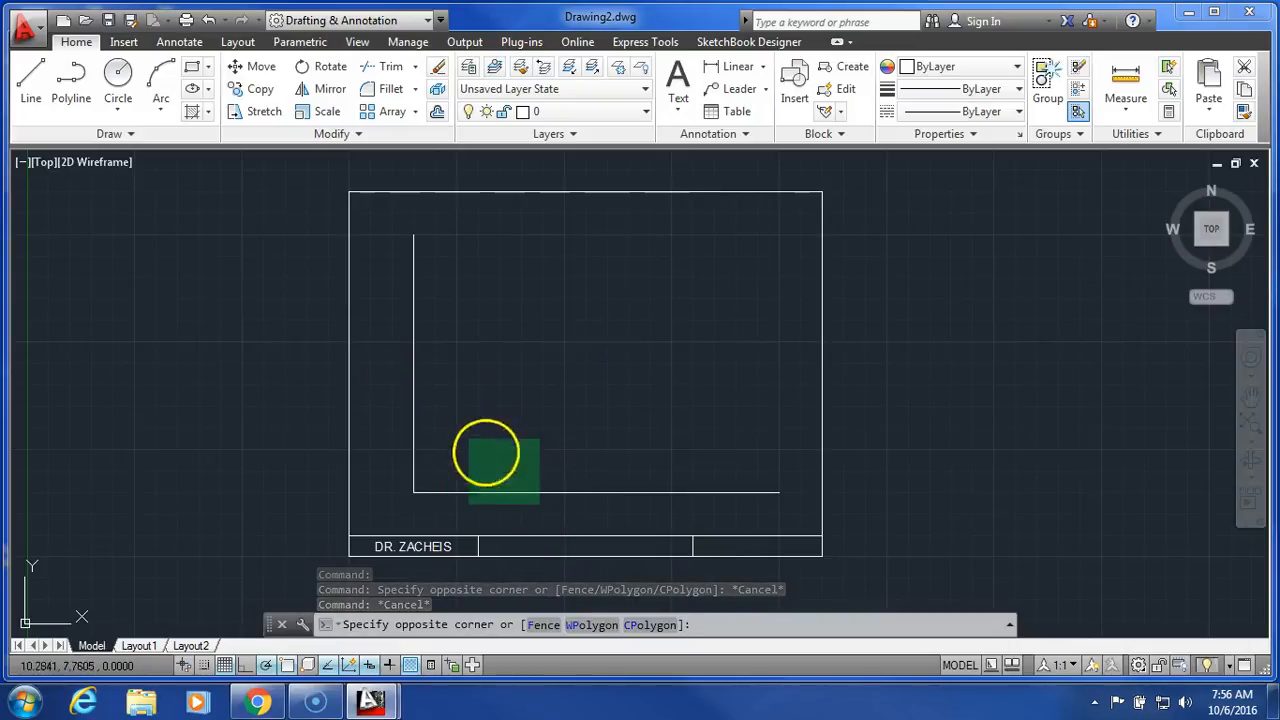
{"action": "left_click", "coordinate": [391, 365]}
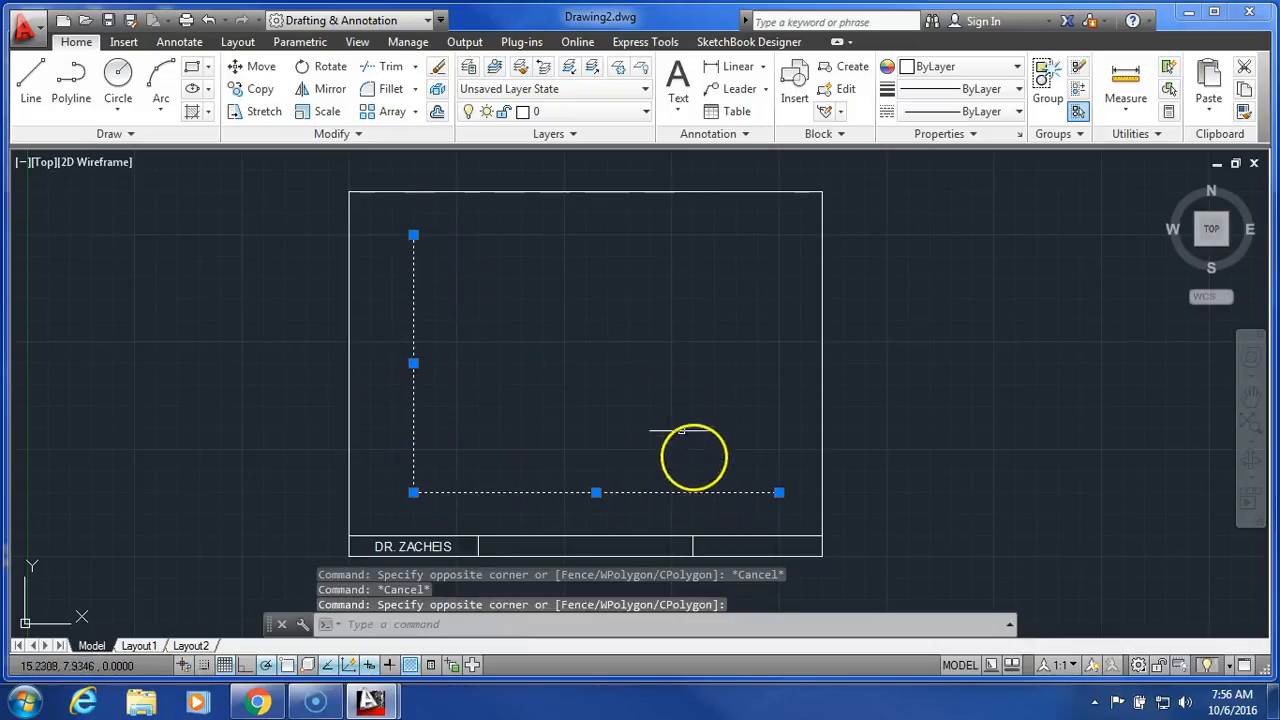
{"action": "left_click", "coordinate": [575, 113]}
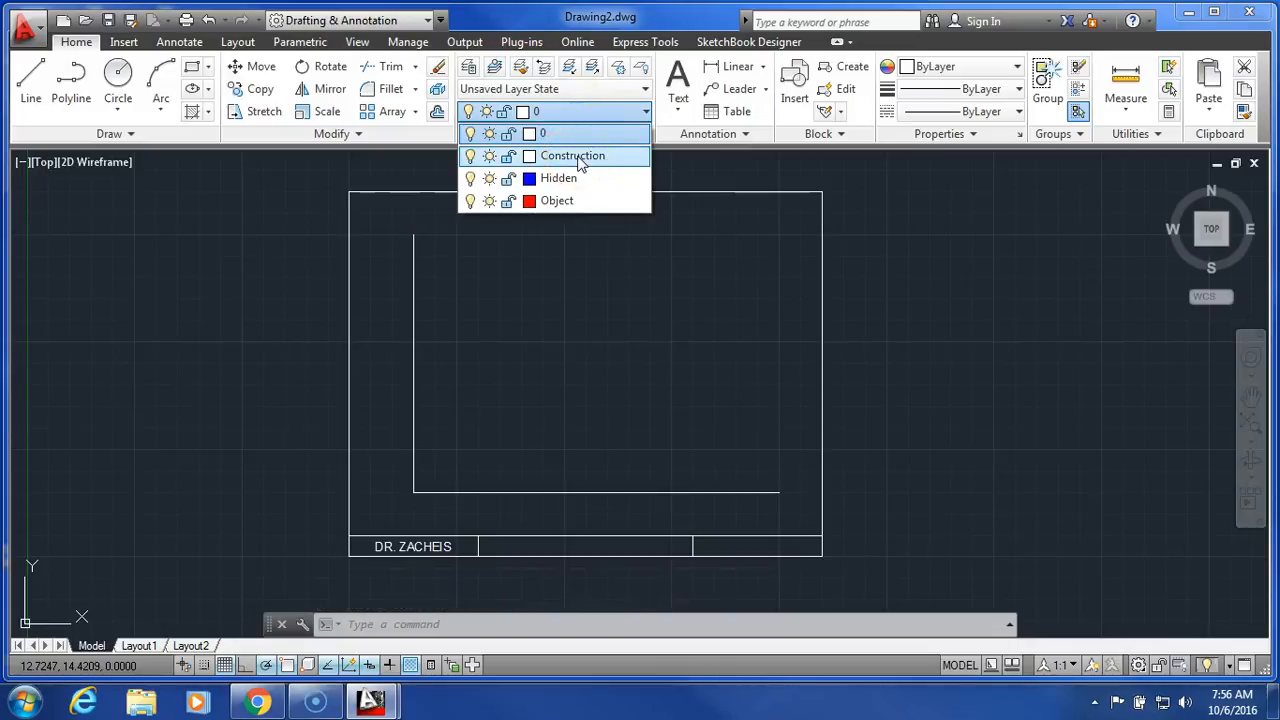
{"action": "left_click", "coordinate": [578, 158]}
{"action": "left_click", "coordinate": [586, 406]}
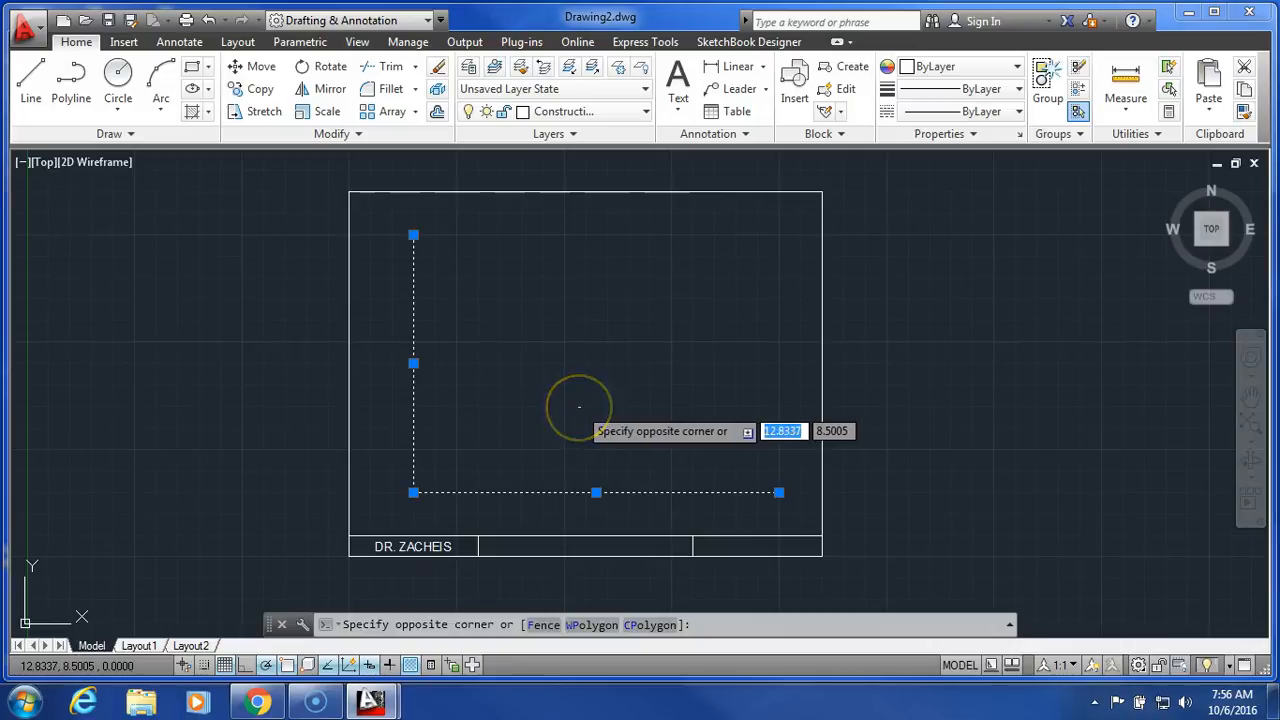
{"action": "key", "text": "Escape"}
{"action": "key", "text": "Escape"}
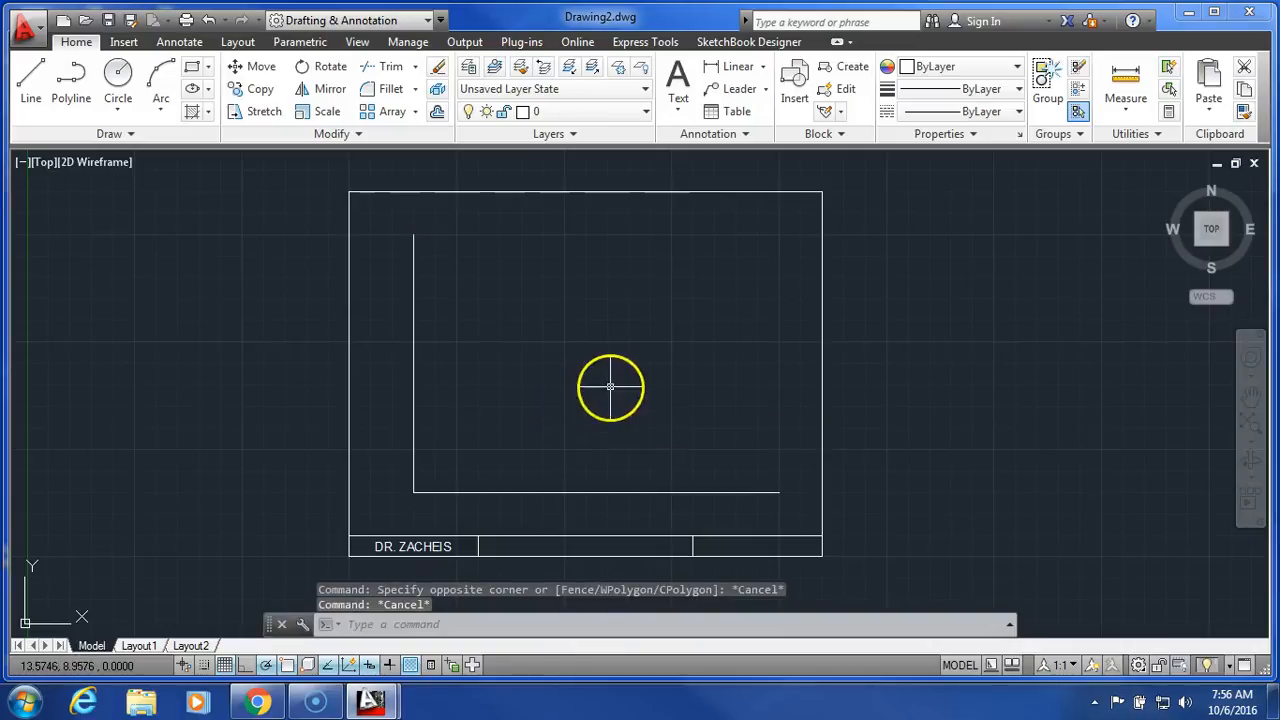
{"action": "left_click", "coordinate": [614, 118]}
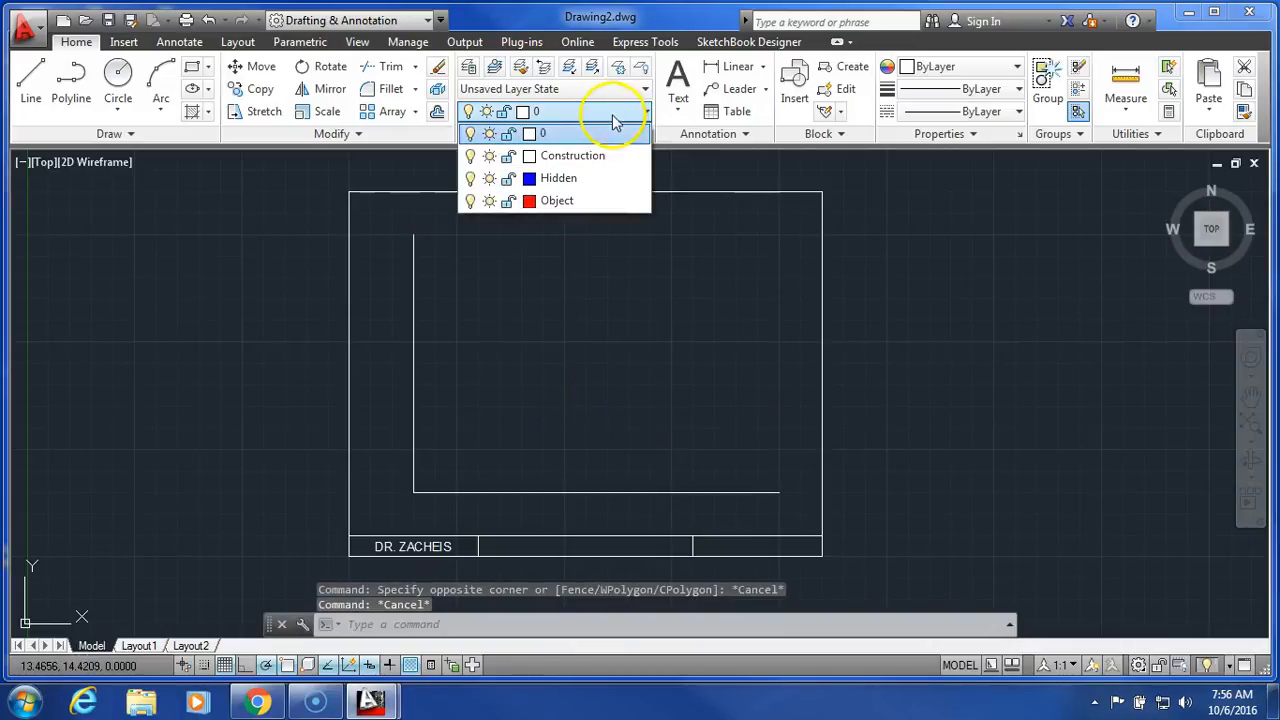
{"action": "left_click", "coordinate": [572, 156]}
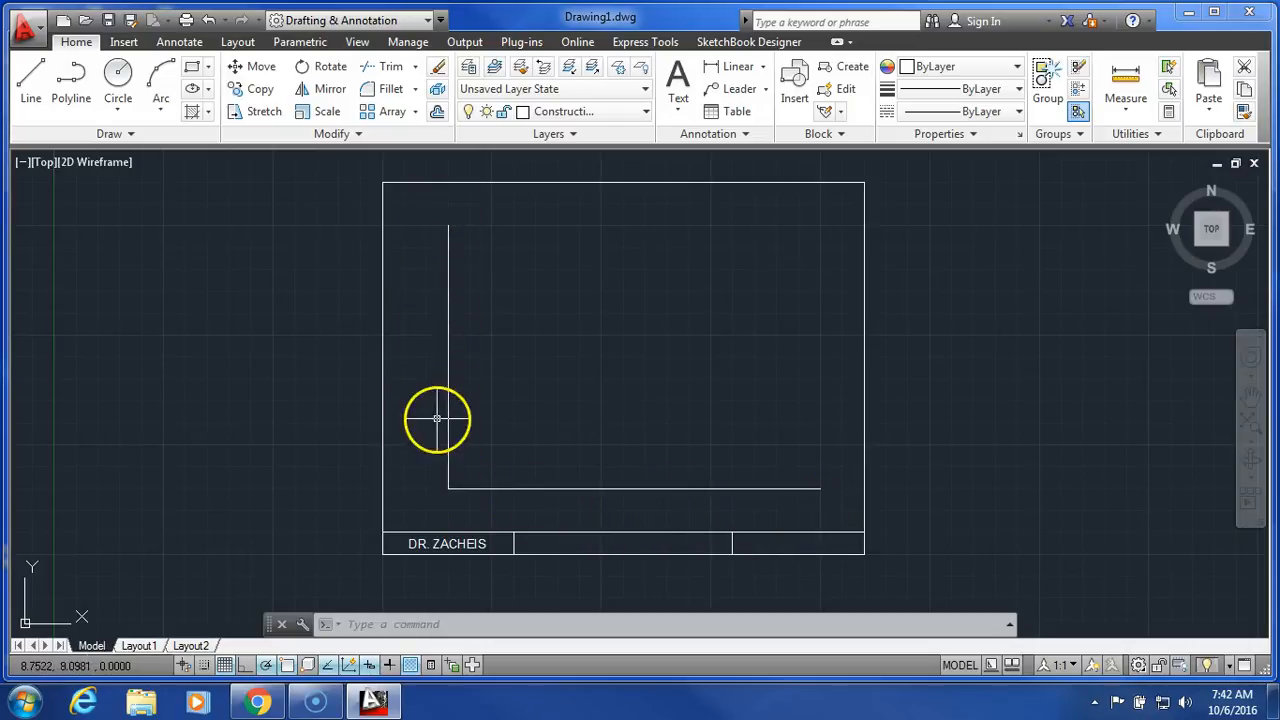
Offset the vertical base line 5 units to the right.
{"action": "left_click", "coordinate": [436, 113]}
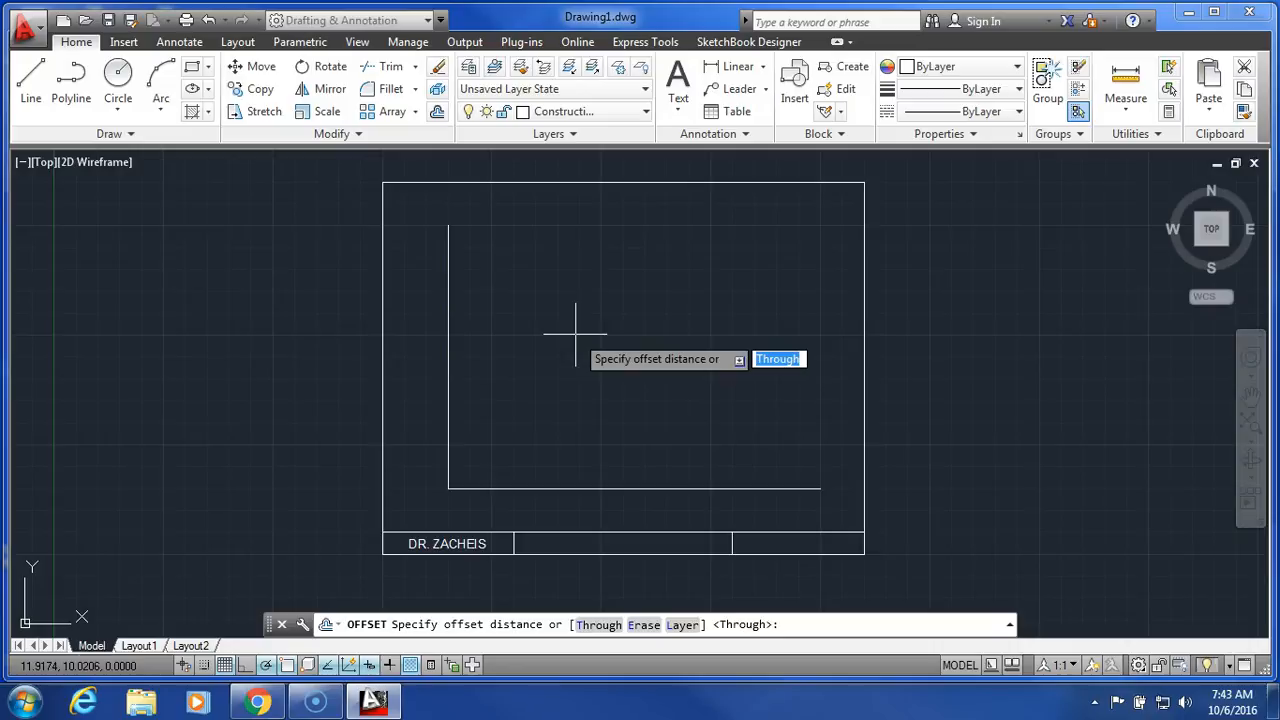
{"action": "type", "text": "5"}
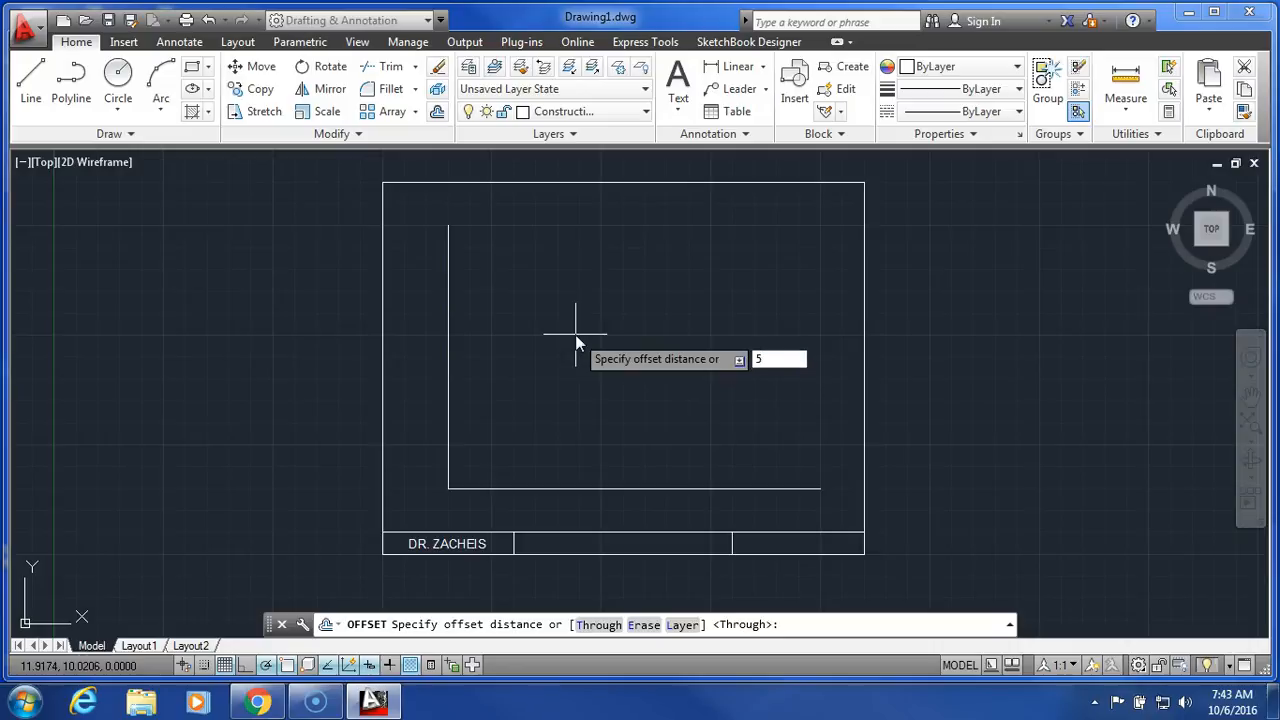
{"action": "key", "text": "Return"}
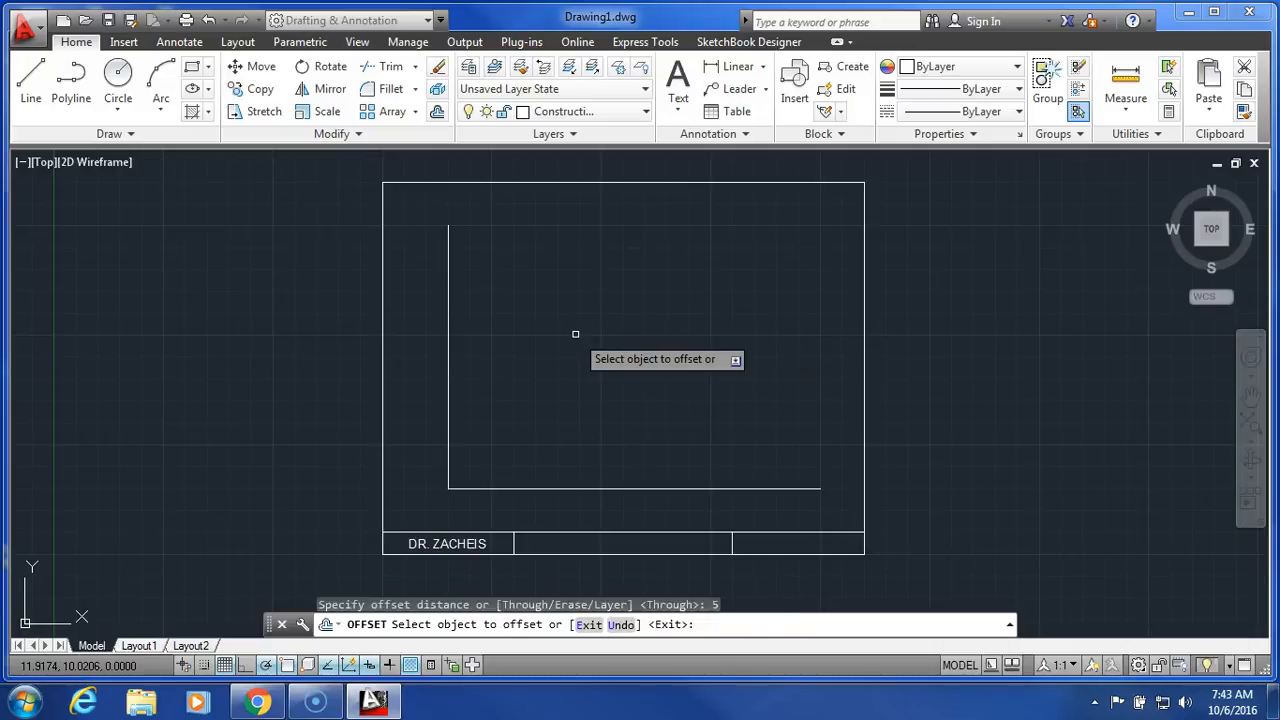
{"action": "left_click", "coordinate": [448, 408]}
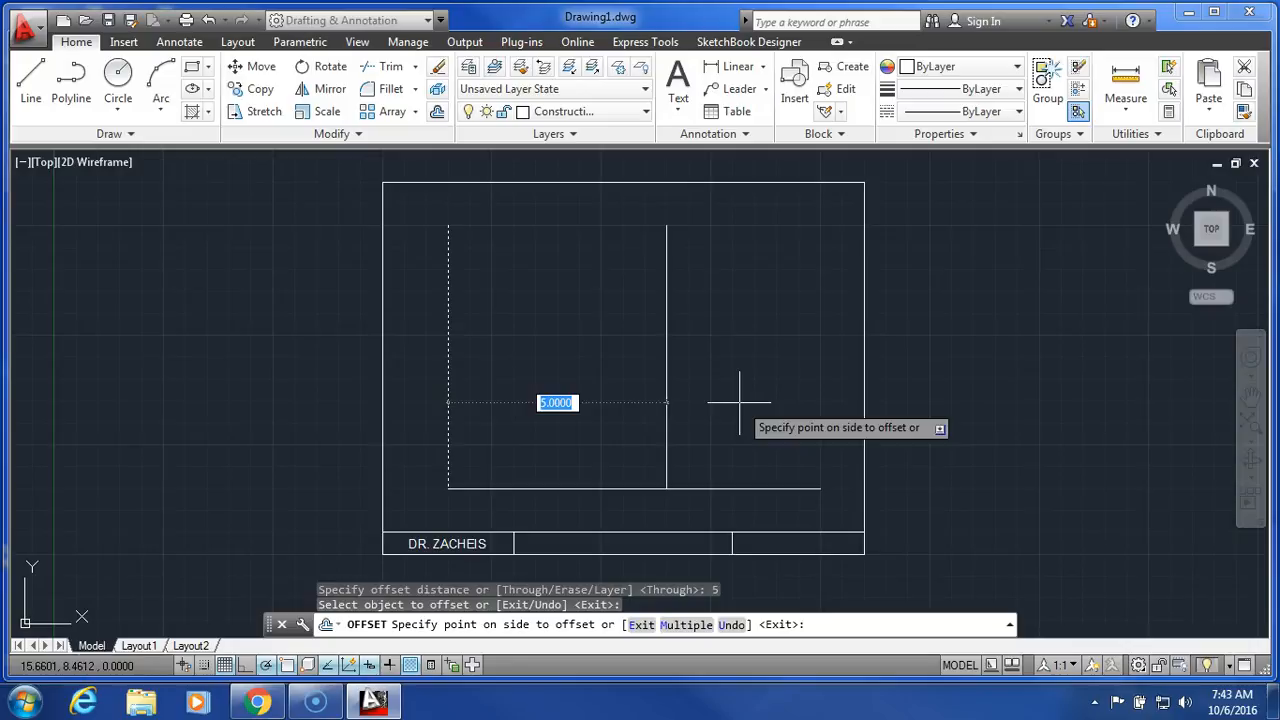
{"action": "left_click", "coordinate": [739, 403]}
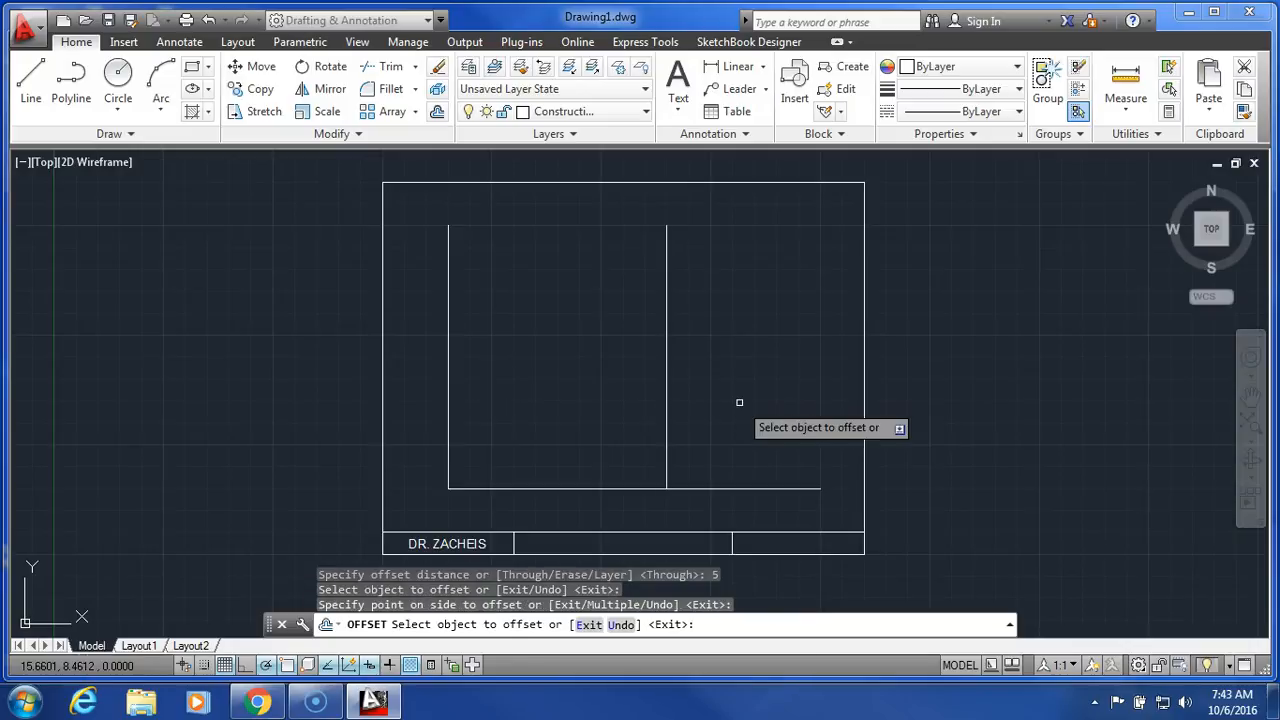
{"action": "left_click", "coordinate": [756, 378]}
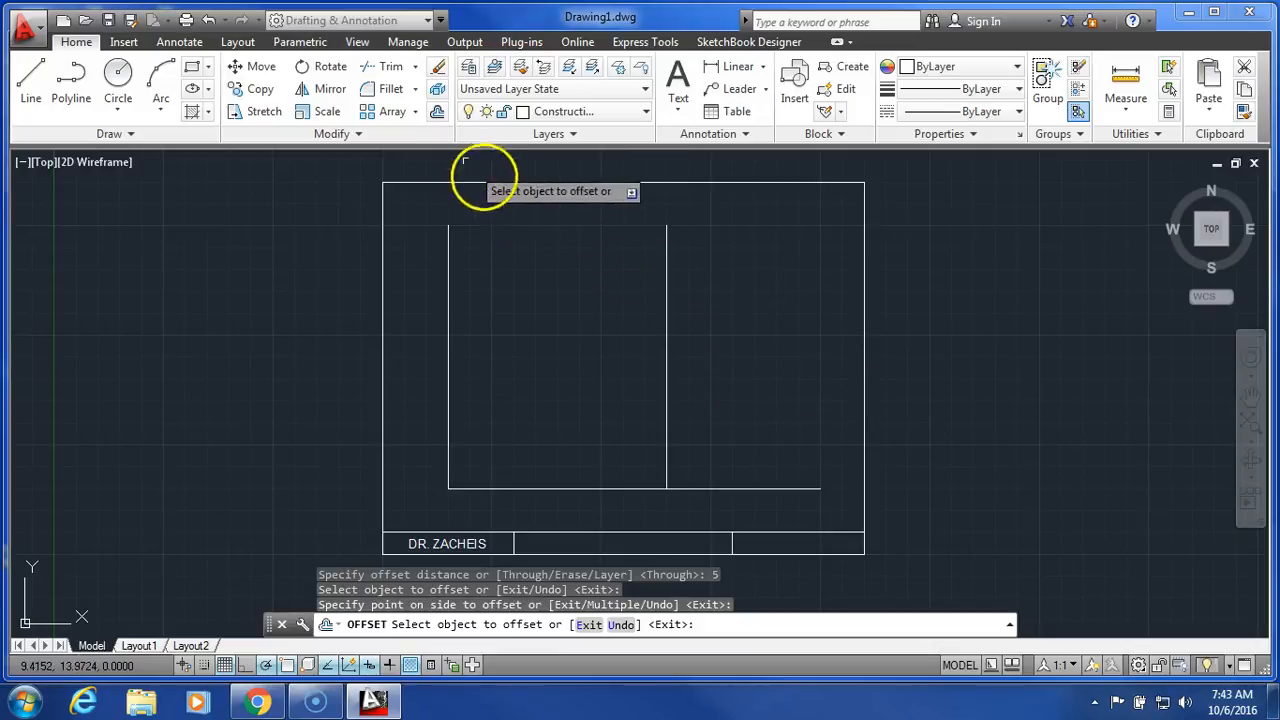
Offset the horizontal base line 2.5 units upward.
{"action": "left_click", "coordinate": [437, 112]}
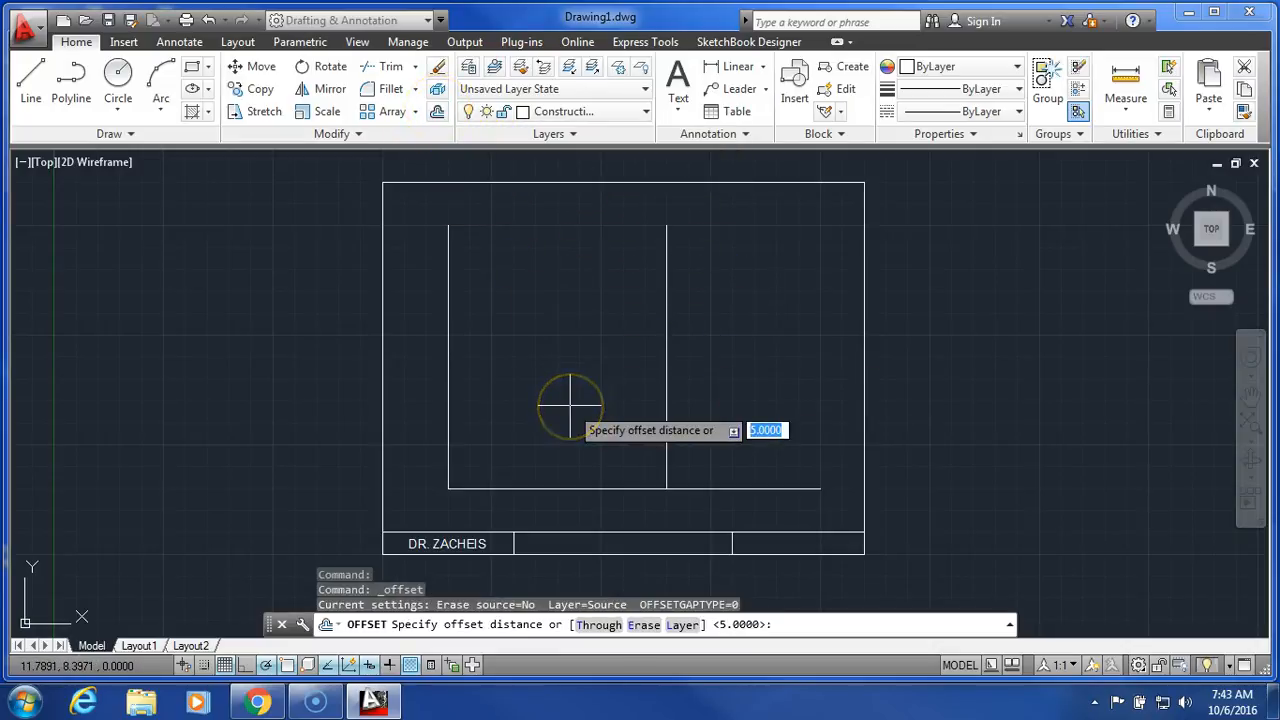
{"action": "type", "text": "2.5"}
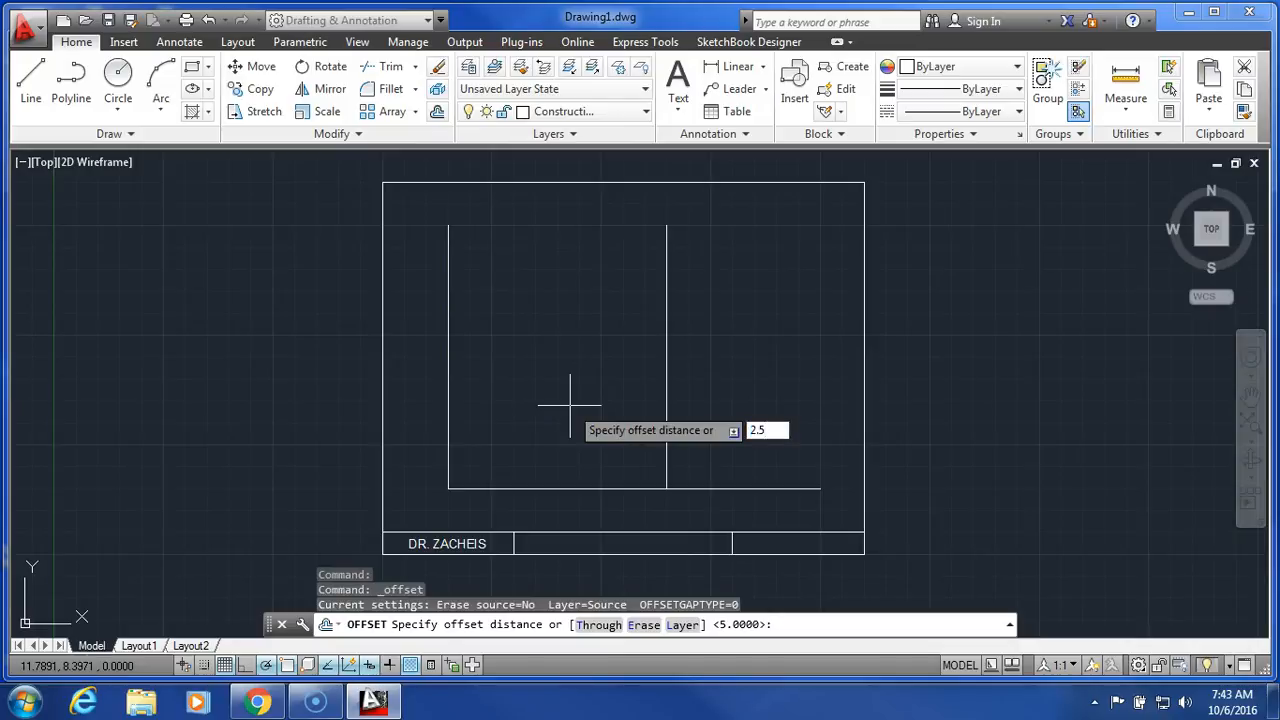
{"action": "key", "text": "Return"}
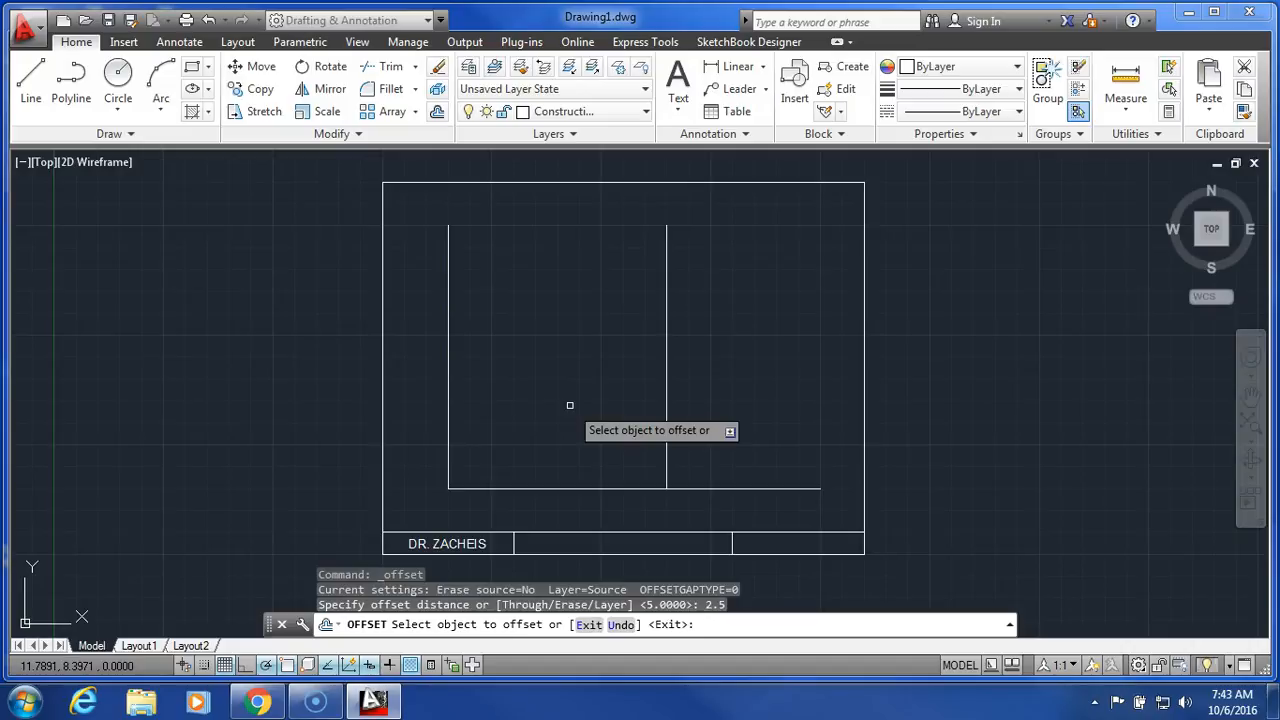
{"action": "left_click", "coordinate": [627, 489]}
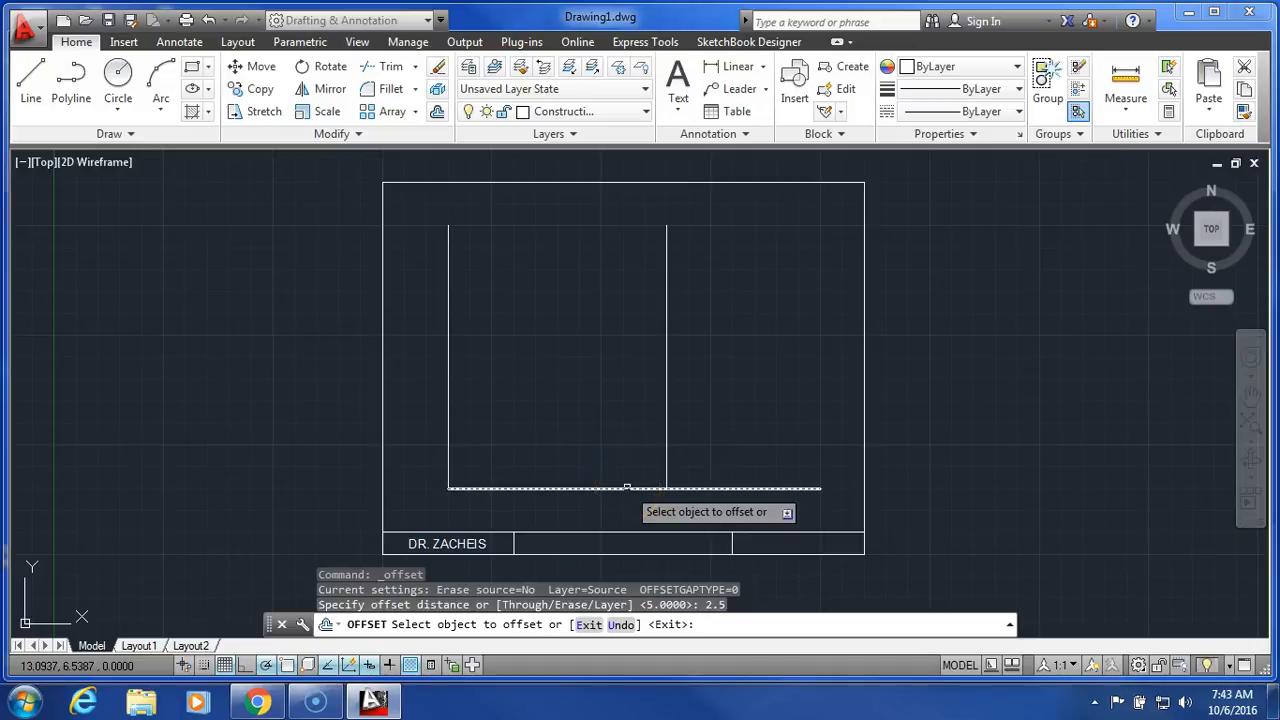
{"action": "left_click", "coordinate": [627, 488]}
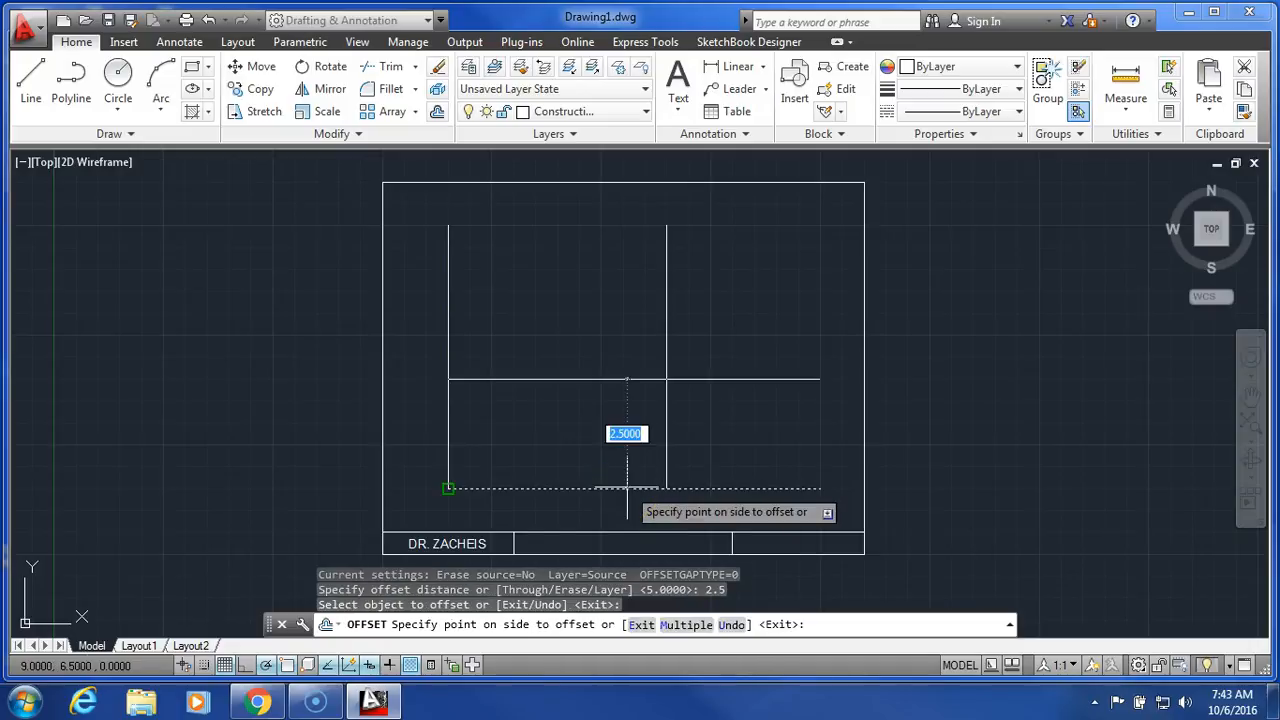
{"action": "left_click", "coordinate": [608, 402]}
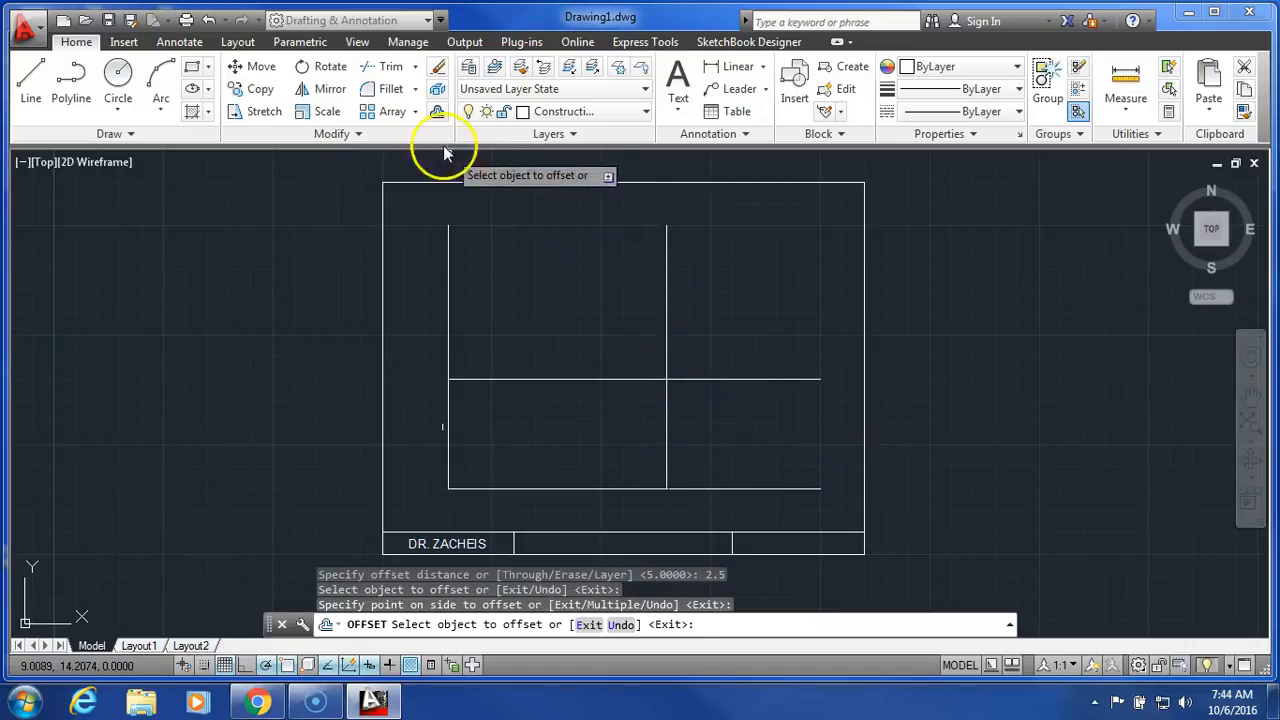
Offset the rightmost vertical line 0.5 to the right and the upper horizontal line 0.5 upward.
{"action": "left_click", "coordinate": [437, 113]}
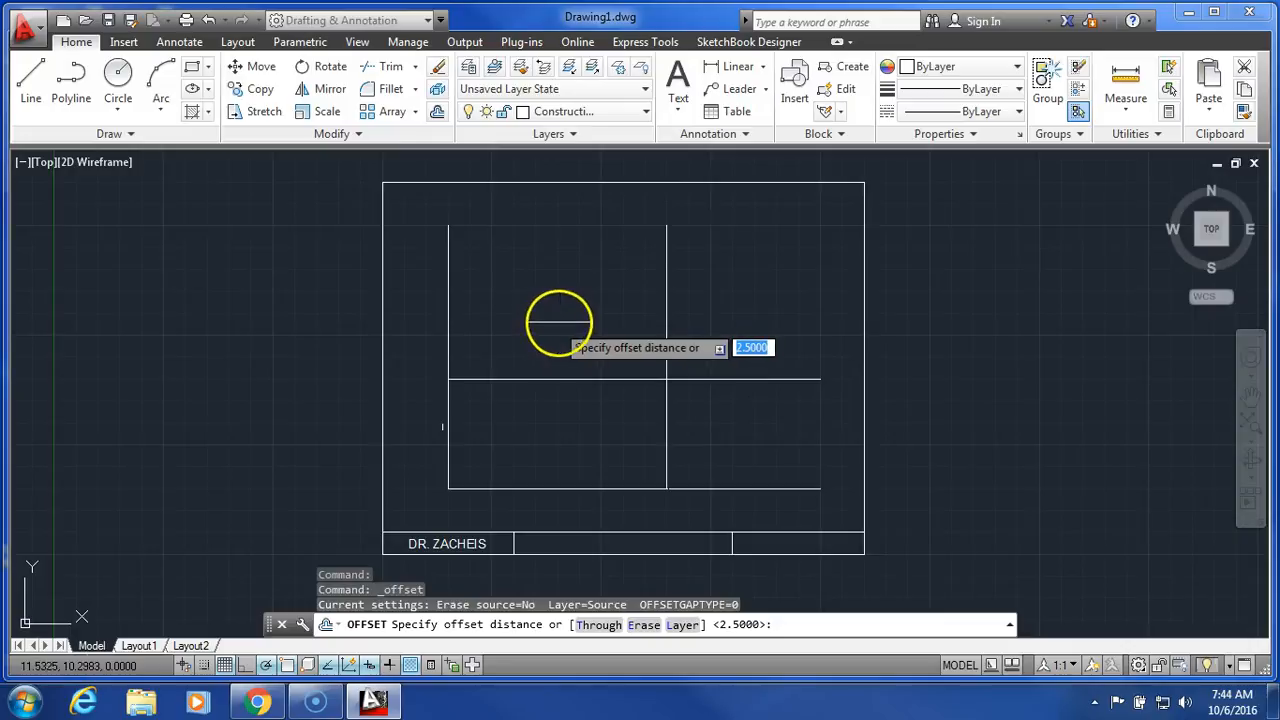
{"action": "type", "text": ".5"}
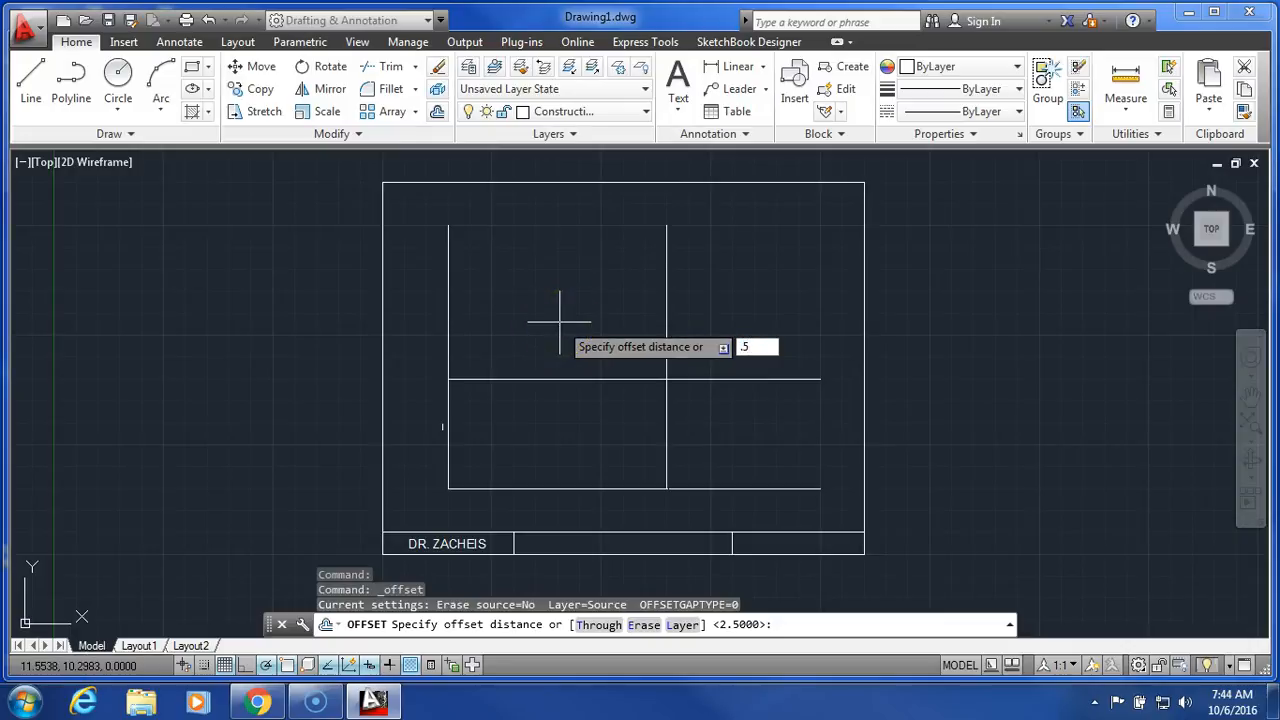
{"action": "key", "text": "Return"}
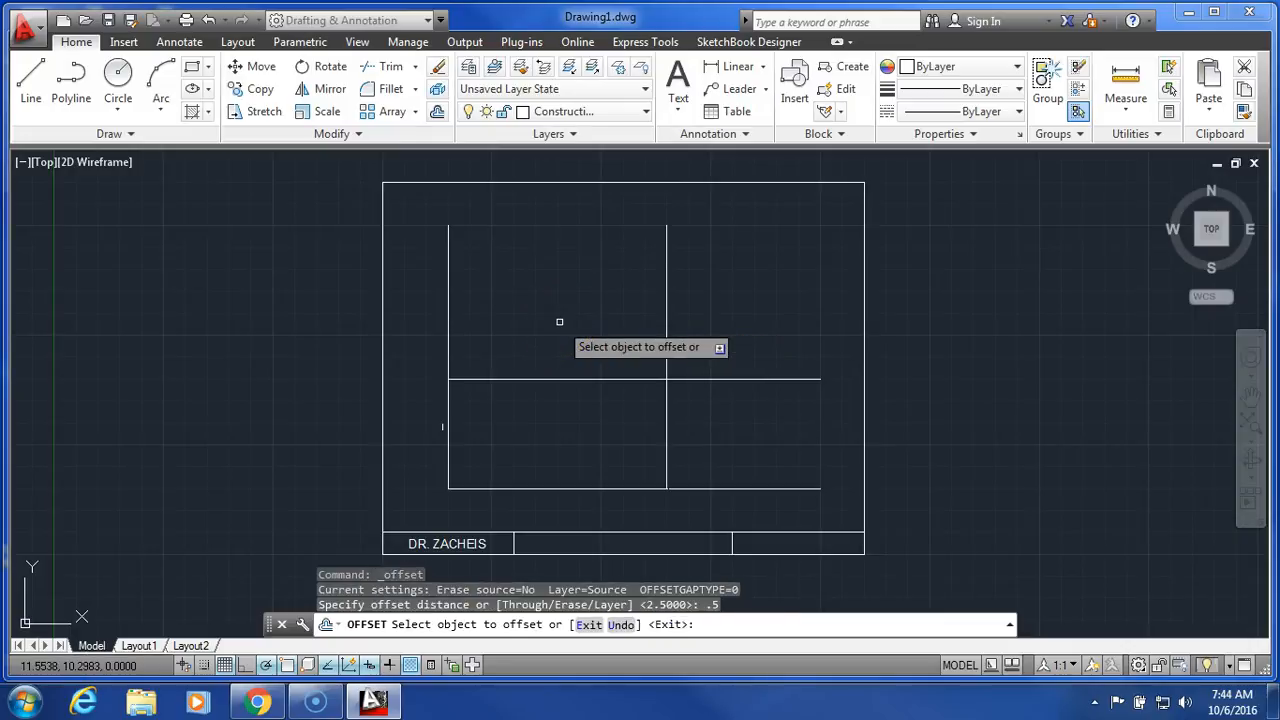
{"action": "left_click", "coordinate": [667, 437]}
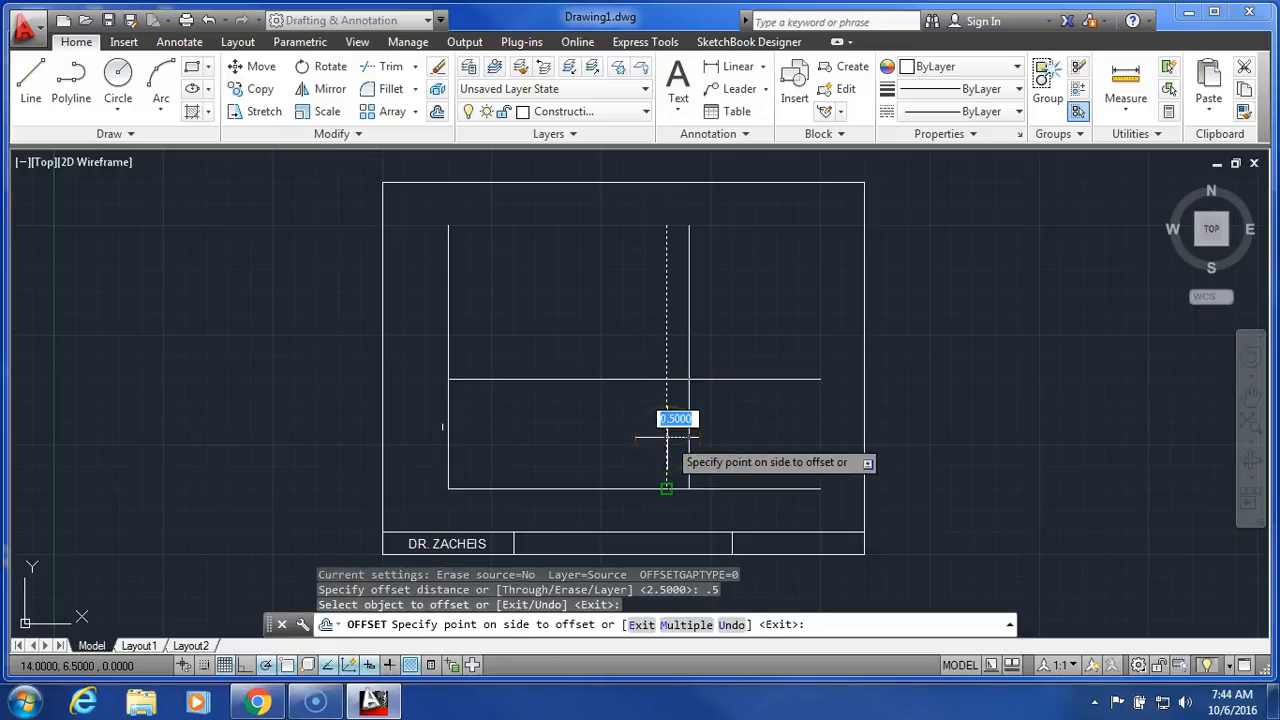
{"action": "left_click", "coordinate": [799, 428]}
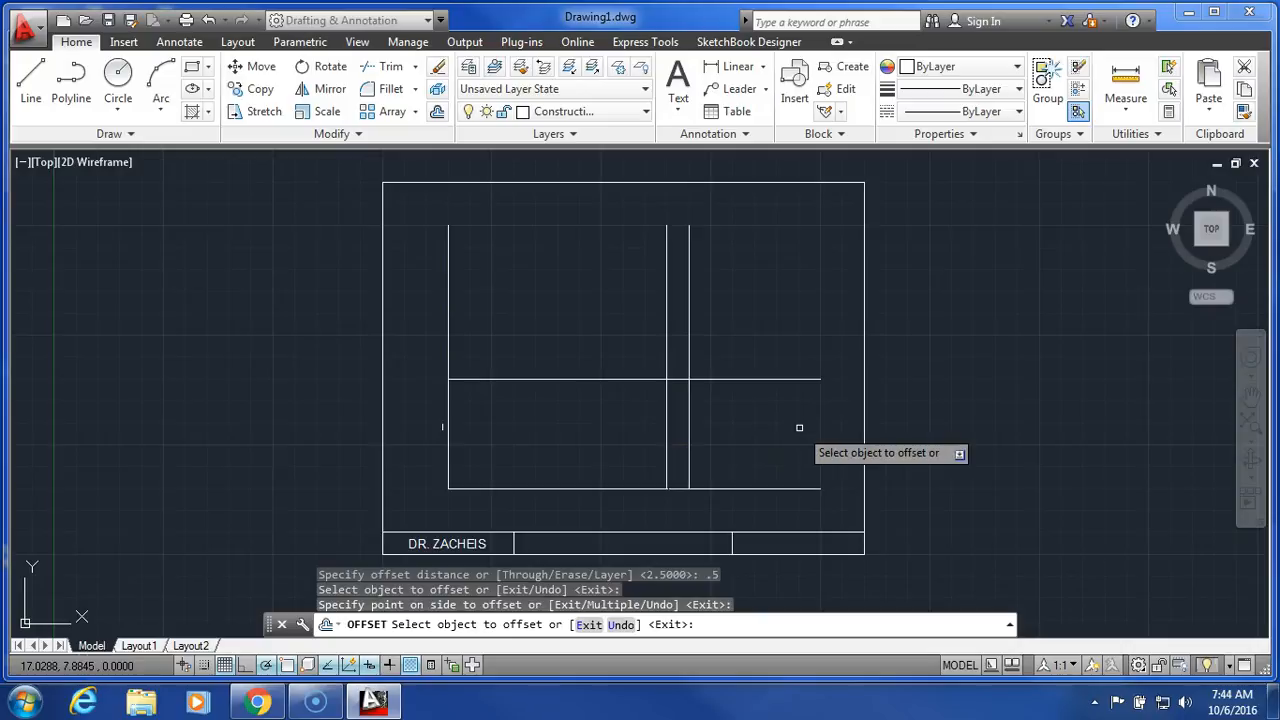
{"action": "left_click", "coordinate": [608, 380]}
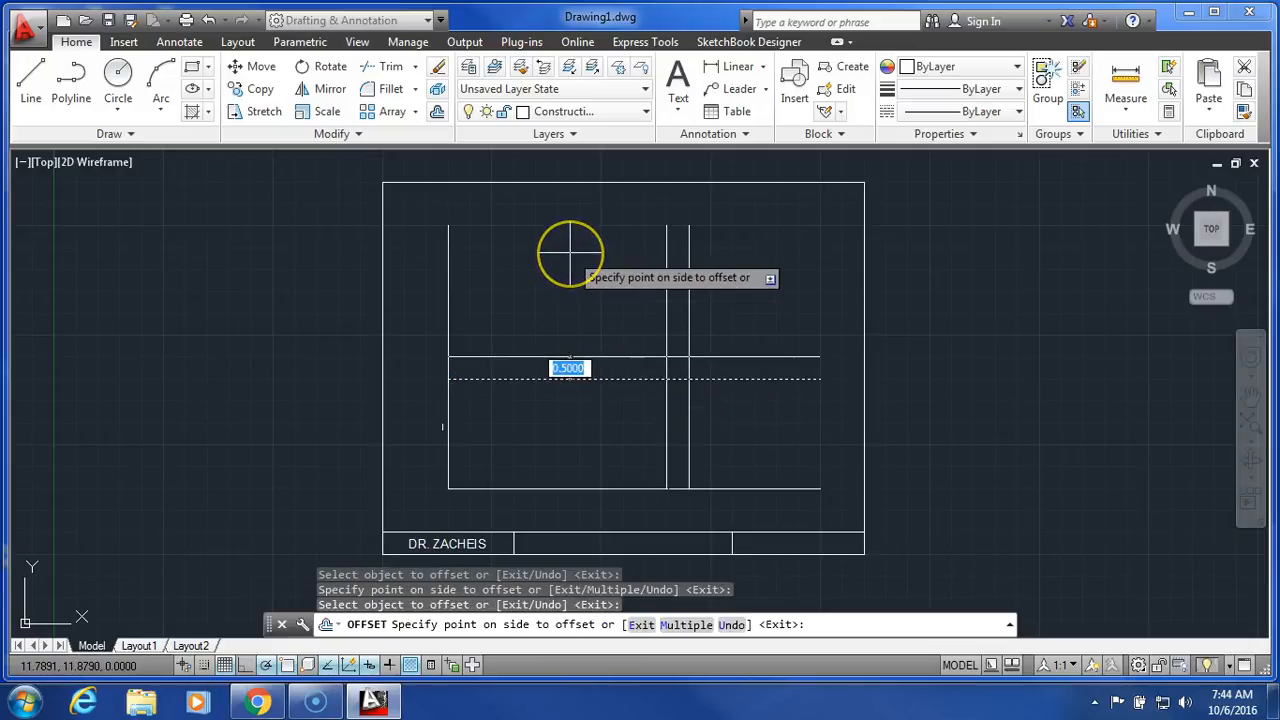
{"action": "left_click", "coordinate": [570, 255]}
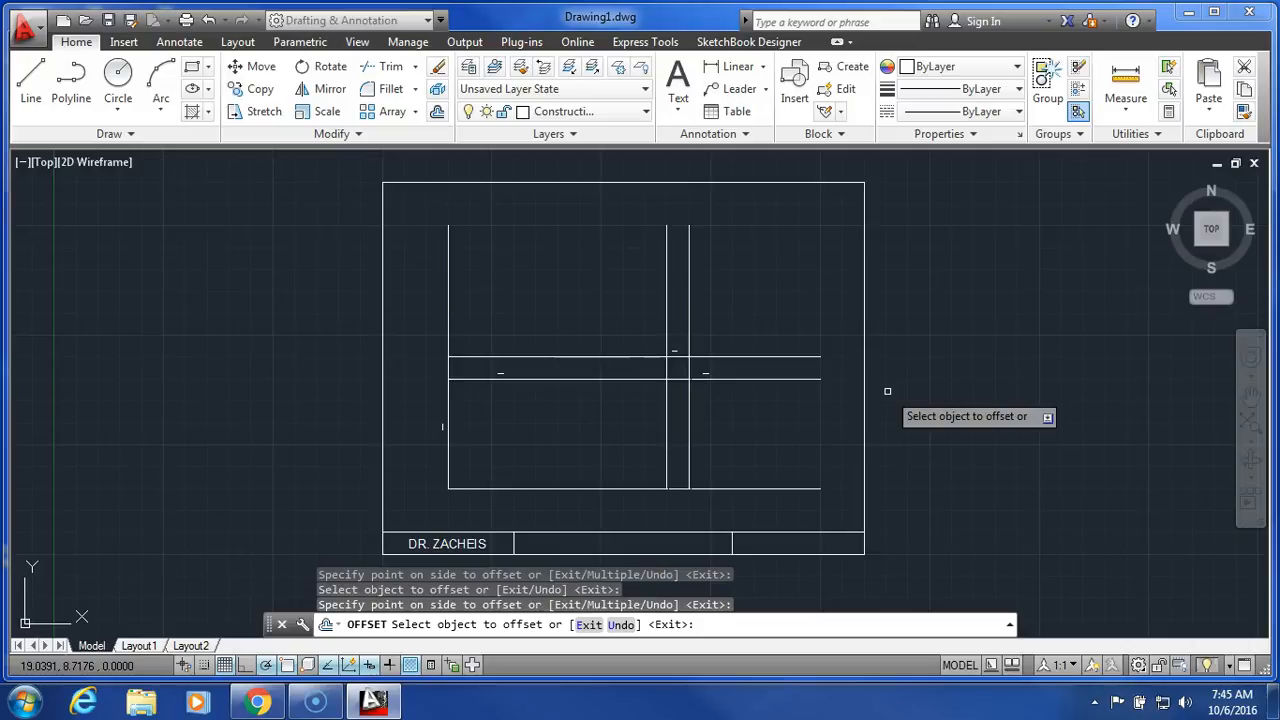
Offset the rightmost vertical construction line 1.5 units to the right.
{"action": "left_click", "coordinate": [437, 111]}
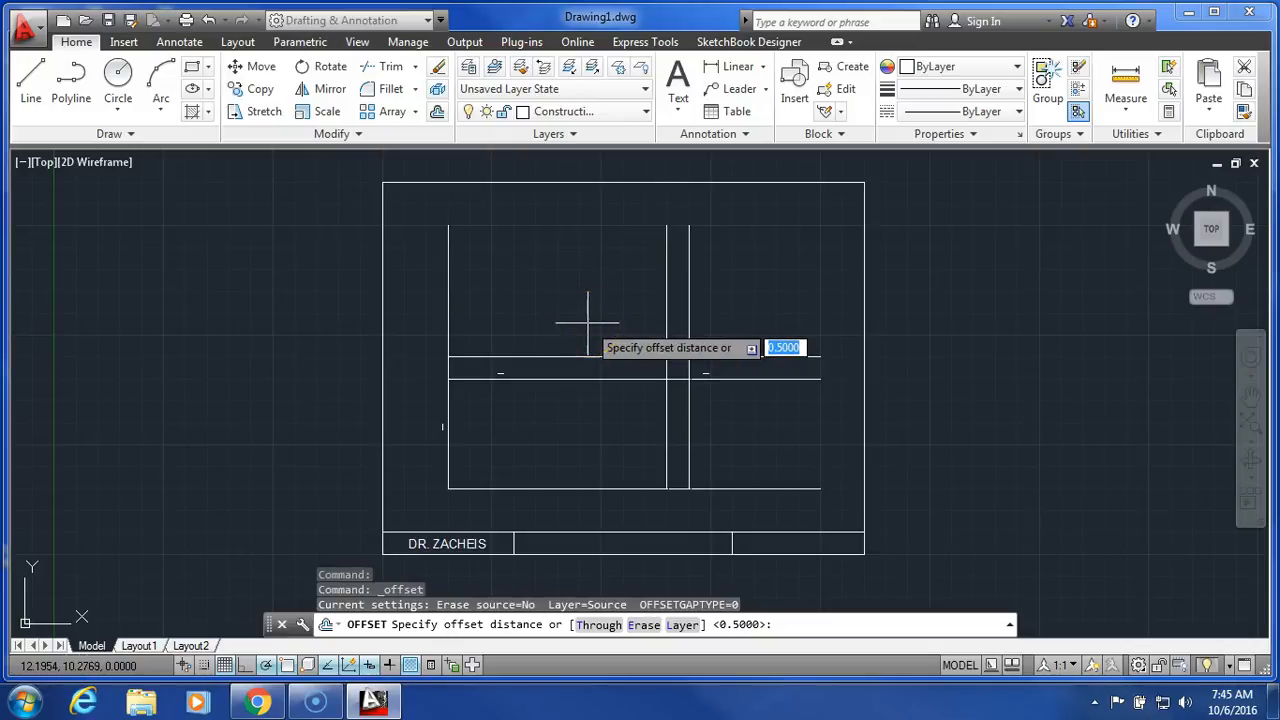
{"action": "type", "text": "1.5"}
{"action": "key", "text": "Return"}
{"action": "left_click", "coordinate": [690, 436]}
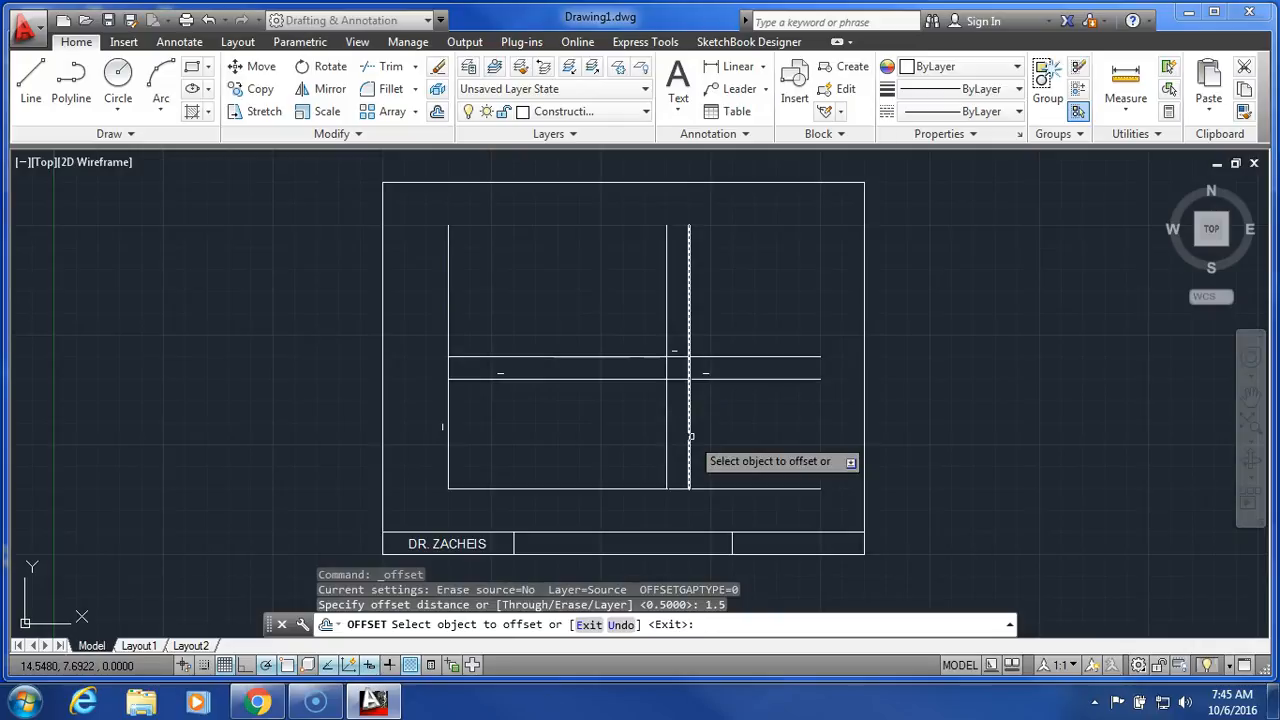
{"action": "left_click", "coordinate": [690, 436]}
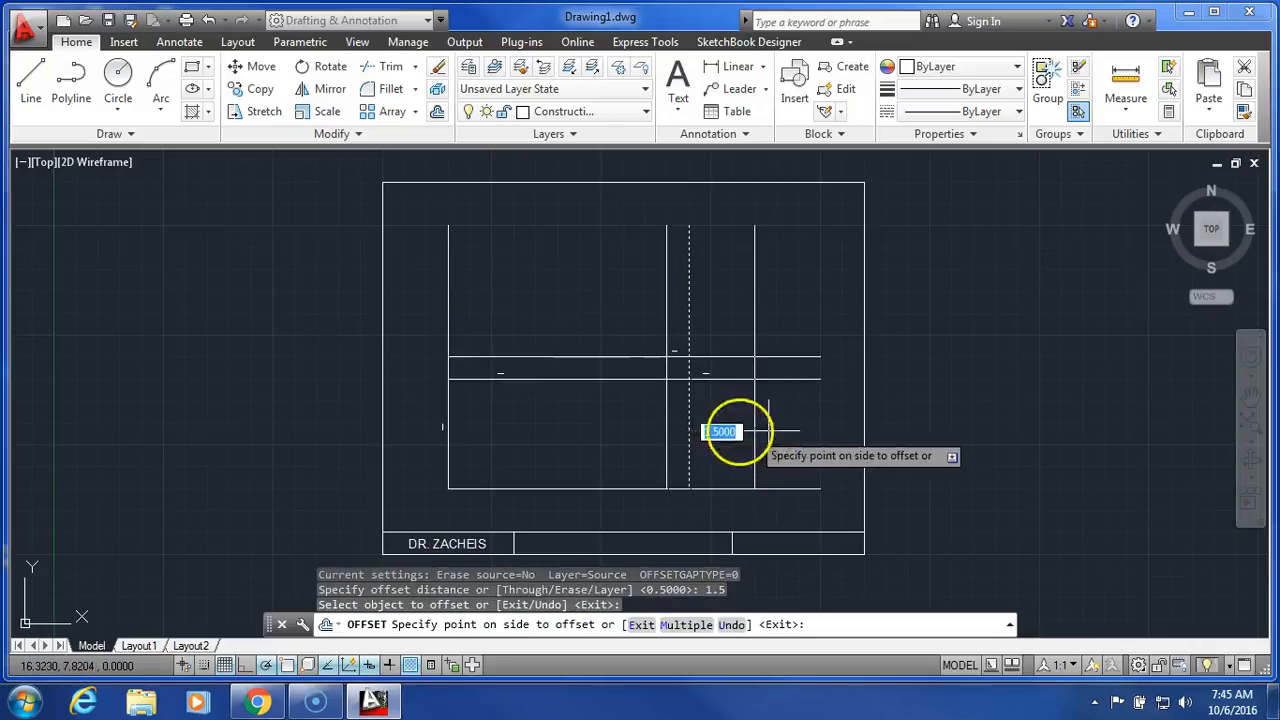
{"action": "left_click", "coordinate": [846, 427]}
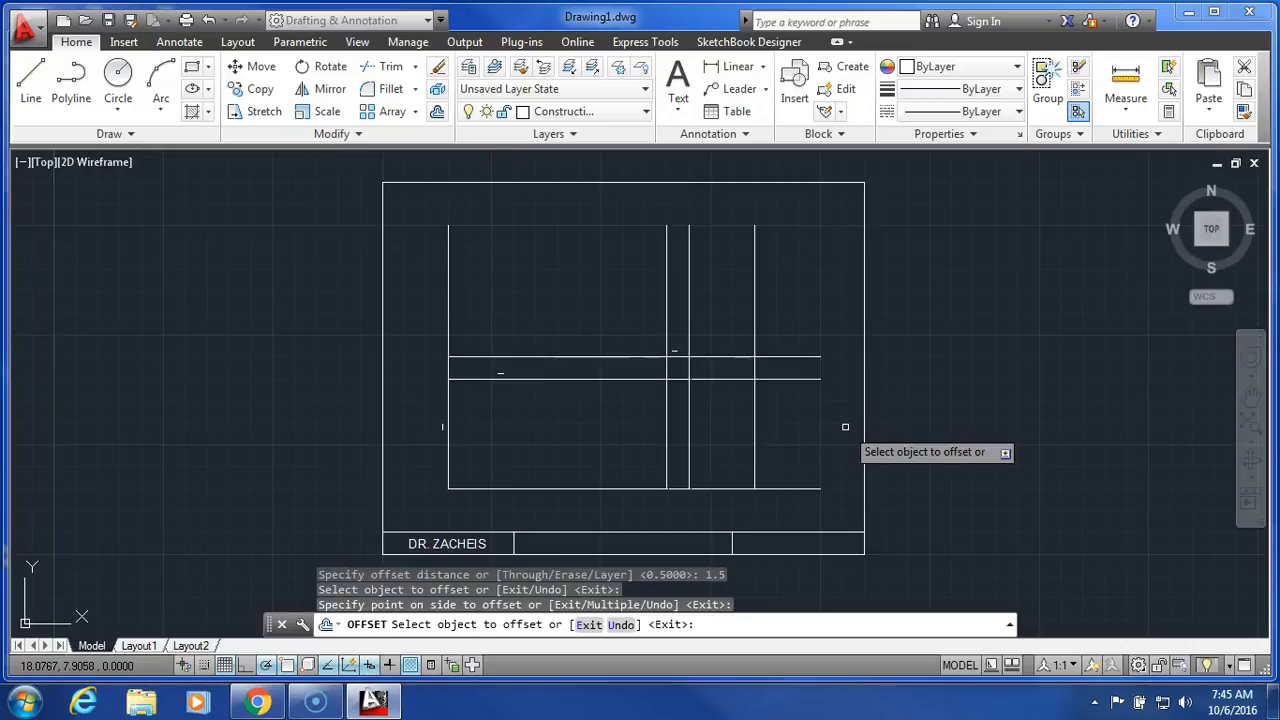
Offset the uppermost horizontal construction line 1.5 units upward and end the Offset command.
{"action": "left_click", "coordinate": [565, 356]}
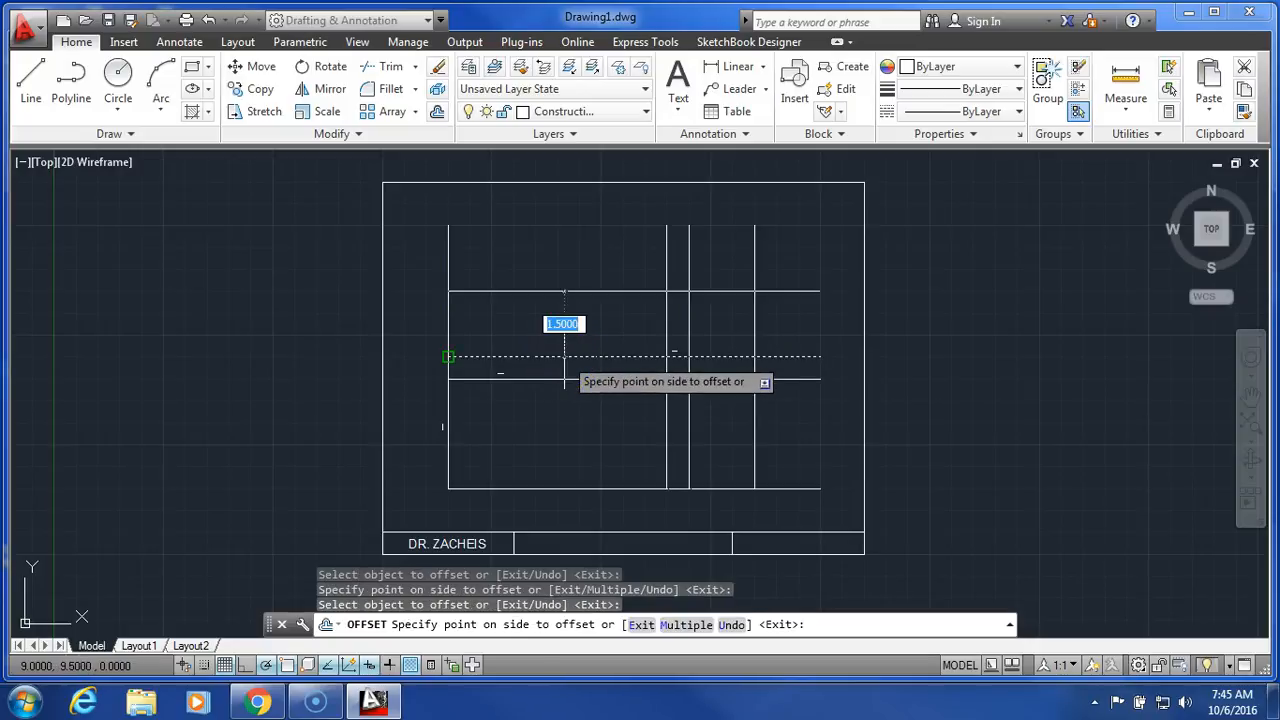
{"action": "left_click", "coordinate": [571, 216]}
{"action": "left_click", "coordinate": [958, 372]}
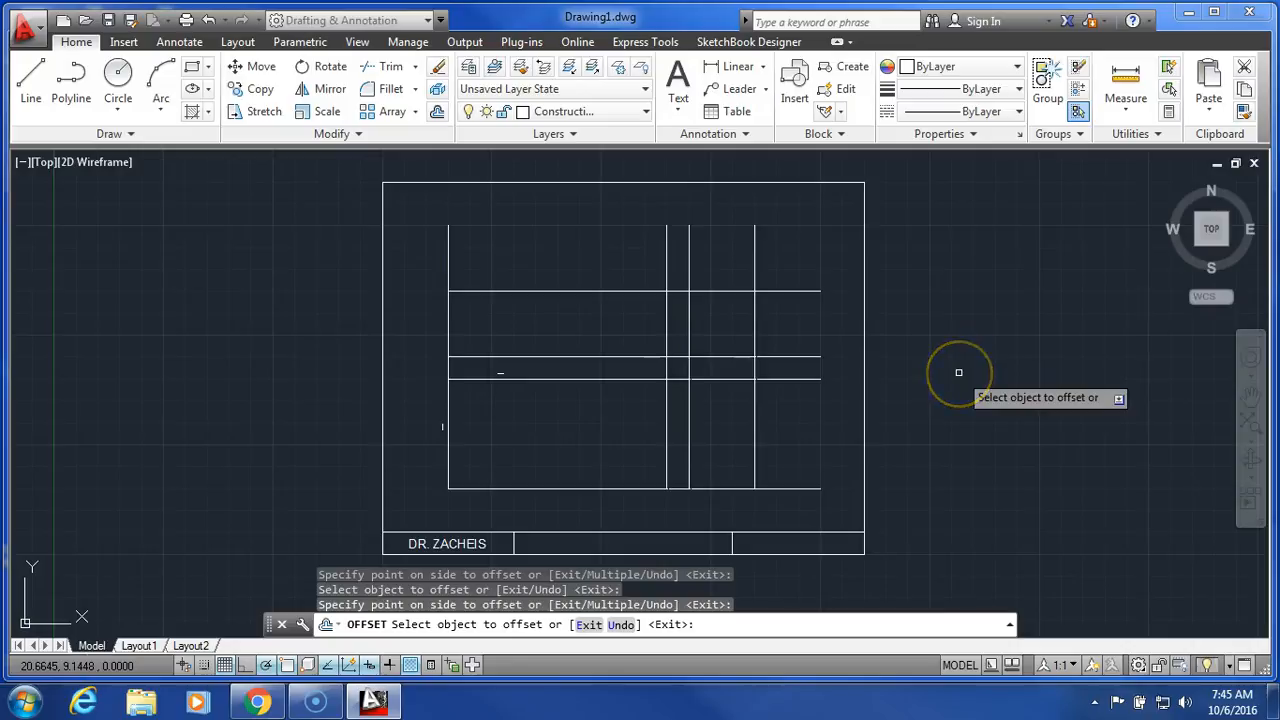
{"action": "right_click", "coordinate": [958, 372]}
{"action": "left_click", "coordinate": [975, 382]}
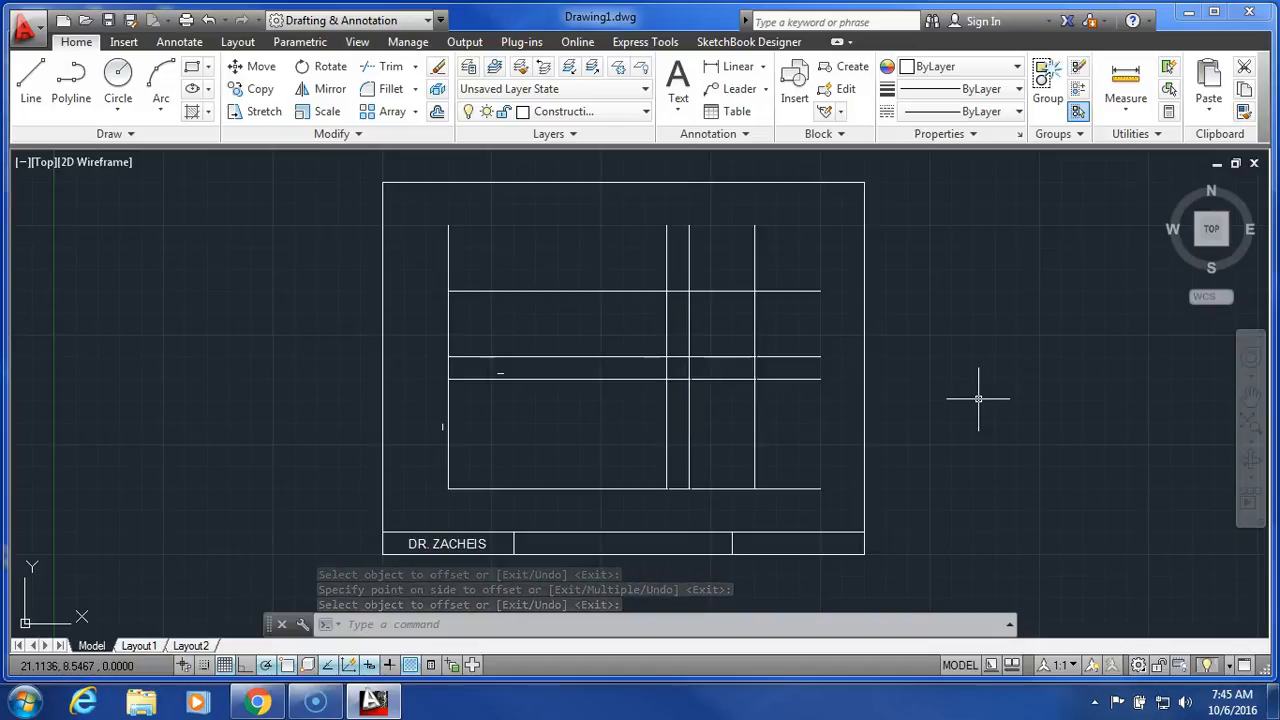
{"action": "left_click", "coordinate": [848, 524]}
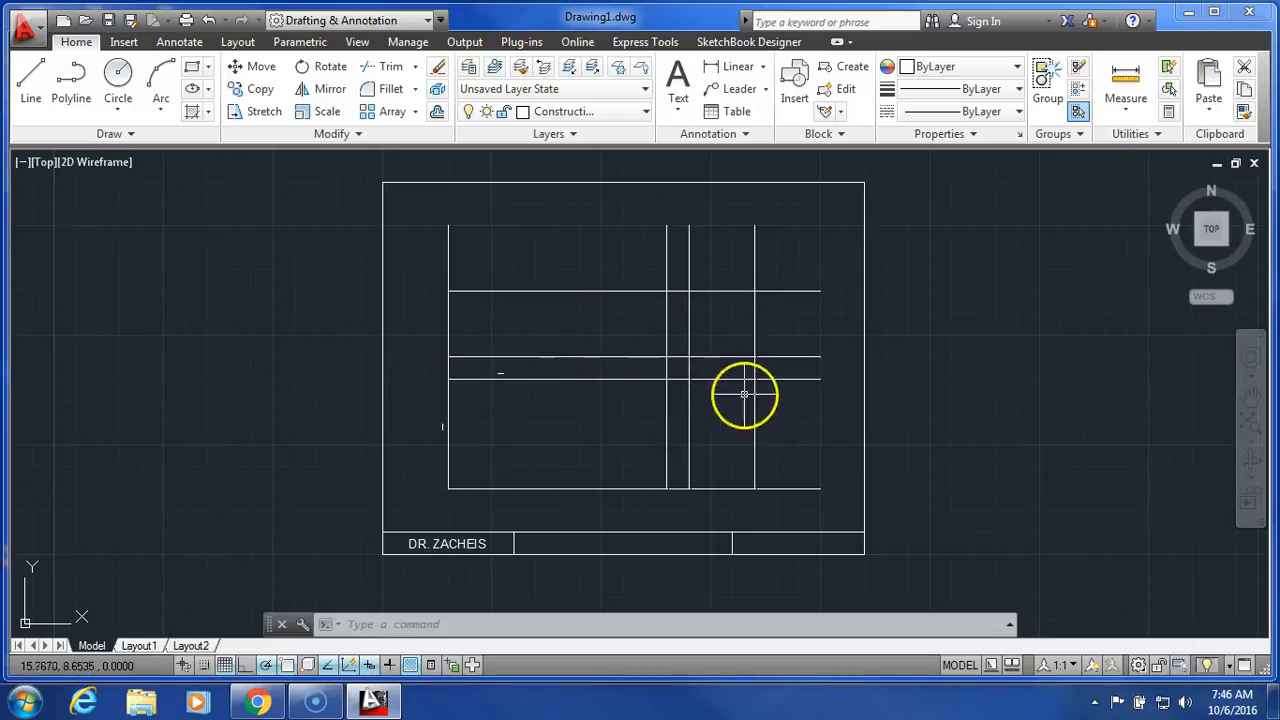
{"action": "left_click", "coordinate": [550, 264]}
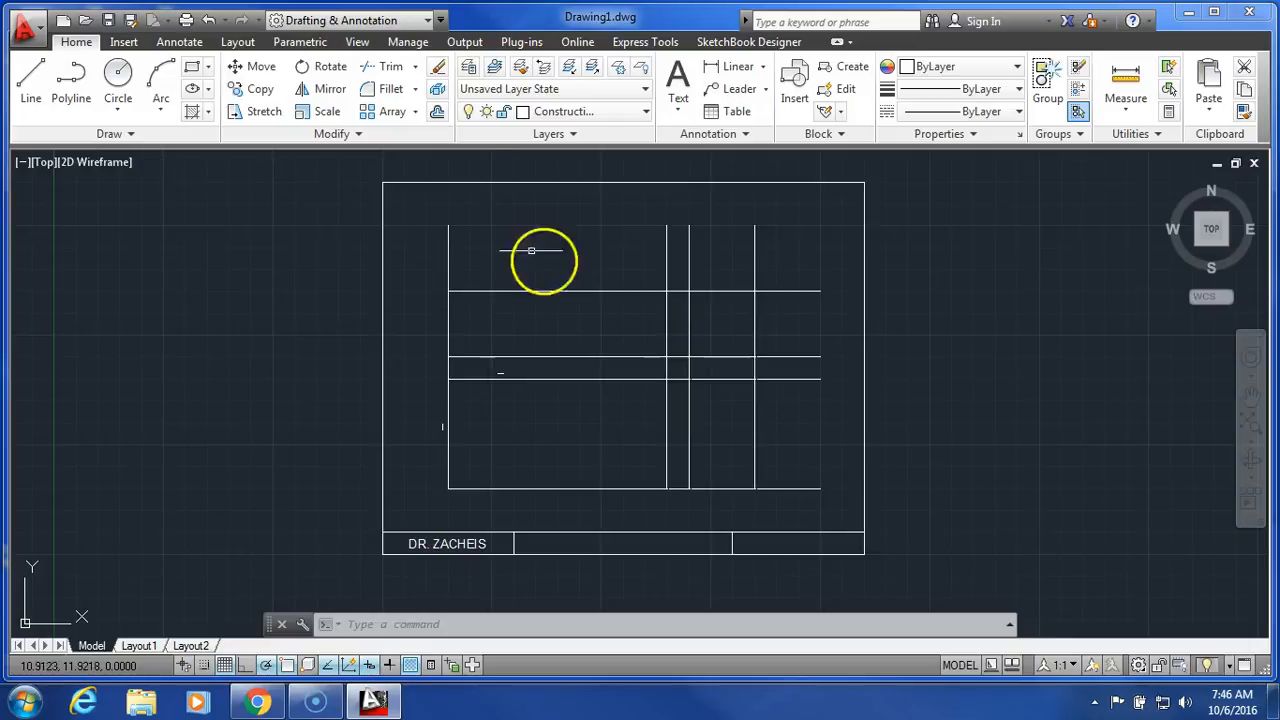
Offset the leftmost vertical base line 1 unit to the right.
{"action": "left_click", "coordinate": [437, 112]}
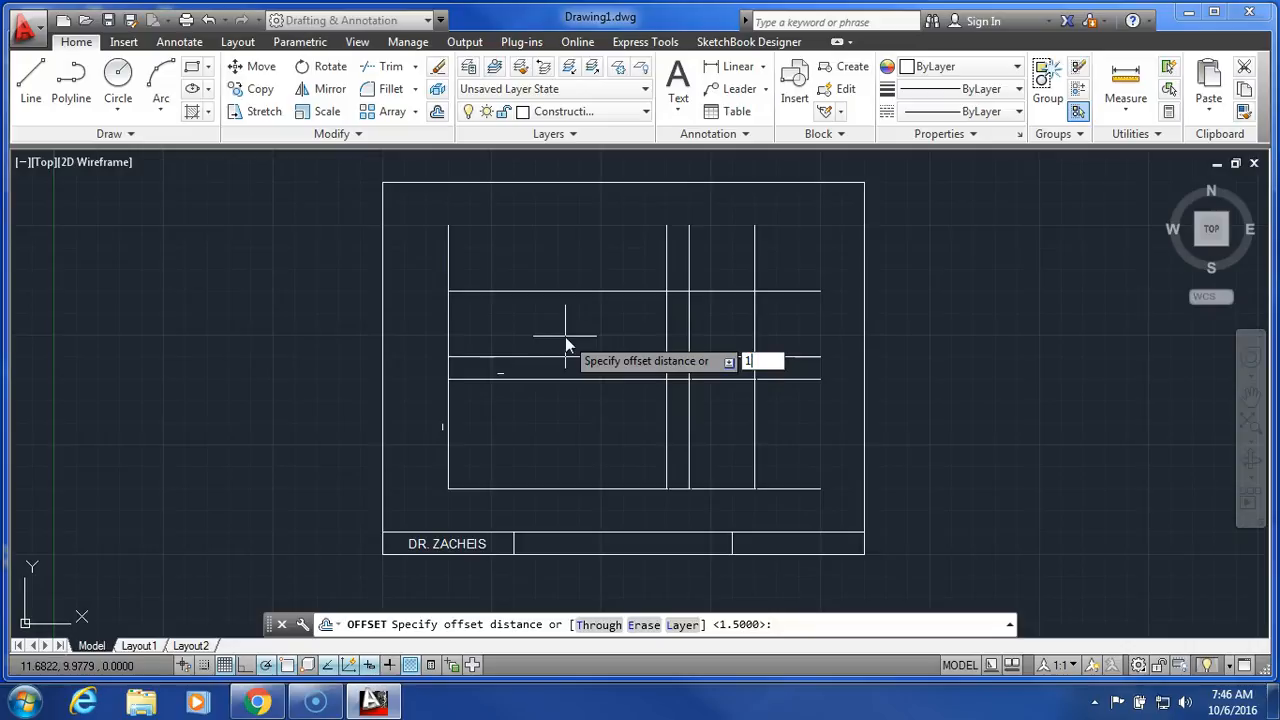
{"action": "key", "text": "Return"}
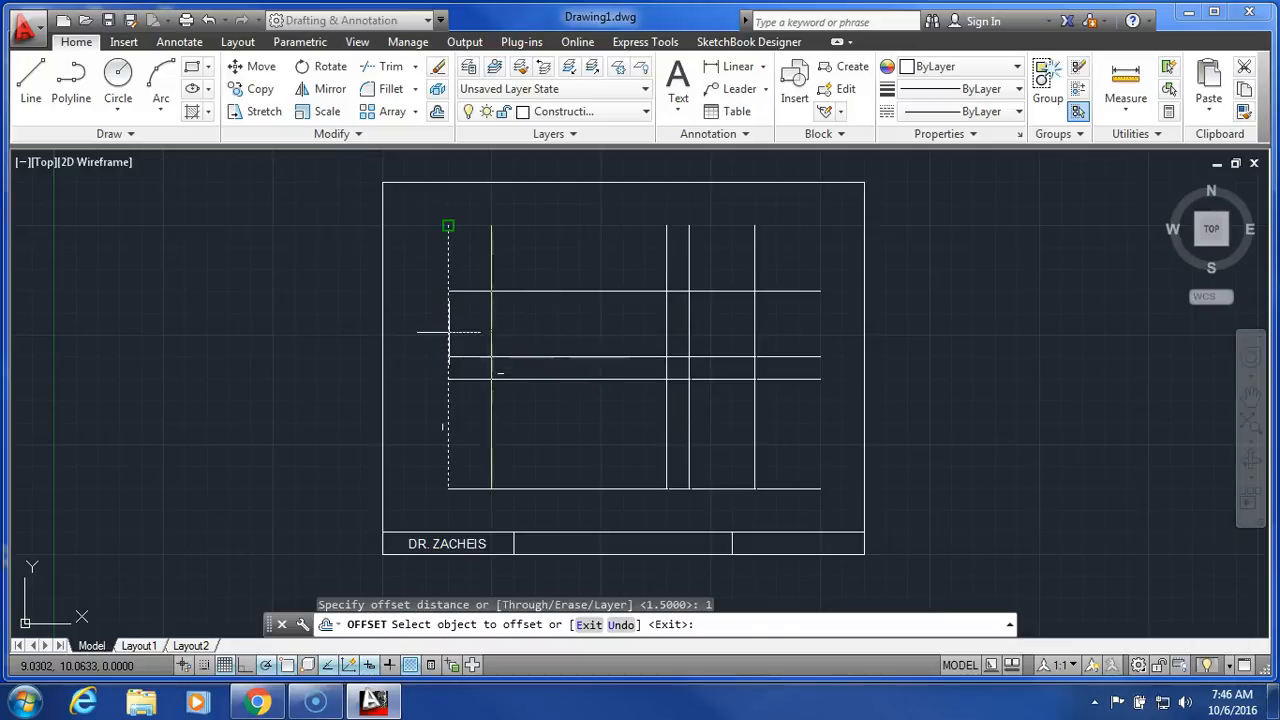
{"action": "left_click", "coordinate": [449, 225]}
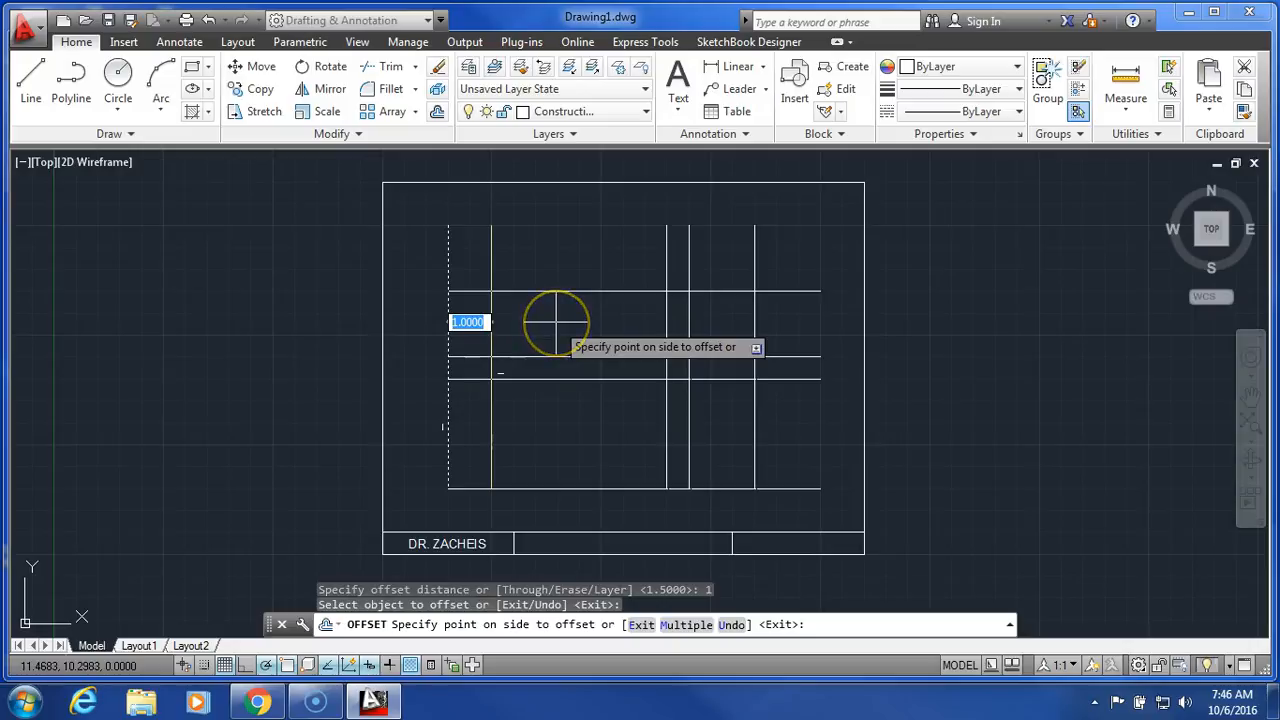
{"action": "left_click", "coordinate": [555, 321]}
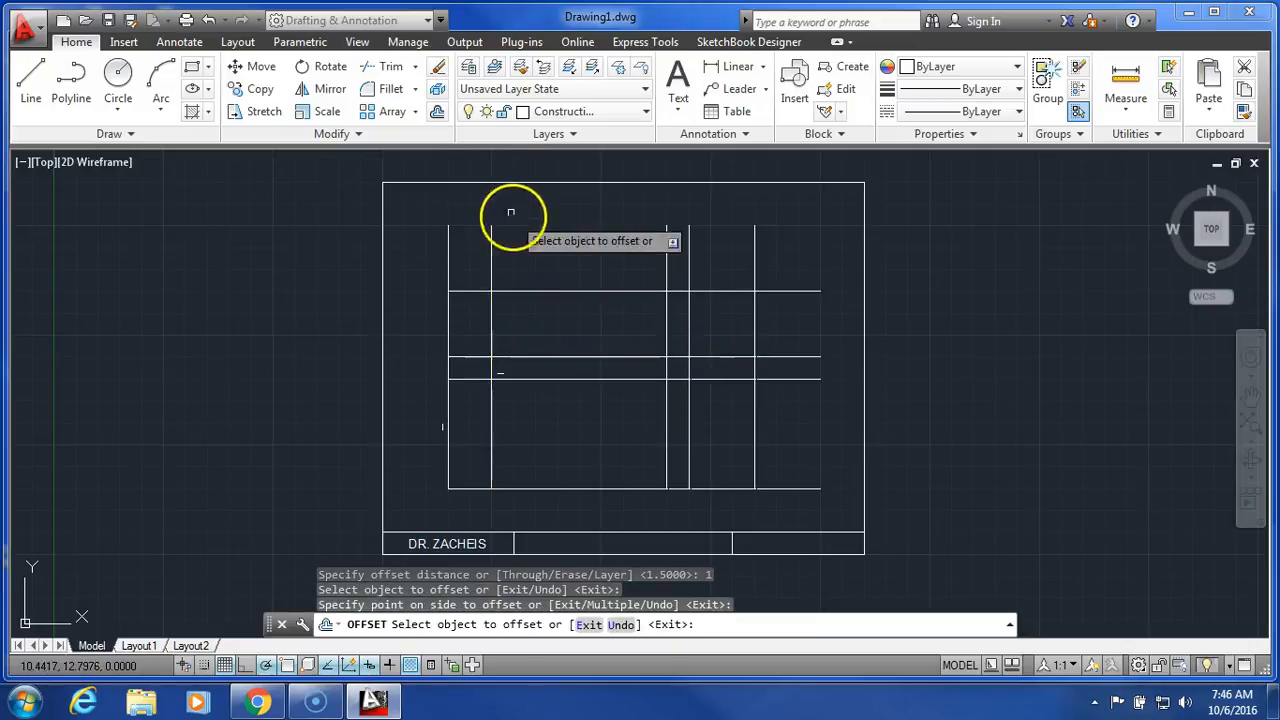
Offset the bottom horizontal base line 0.5 units upward and end the Offset command.
{"action": "left_click", "coordinate": [438, 113]}
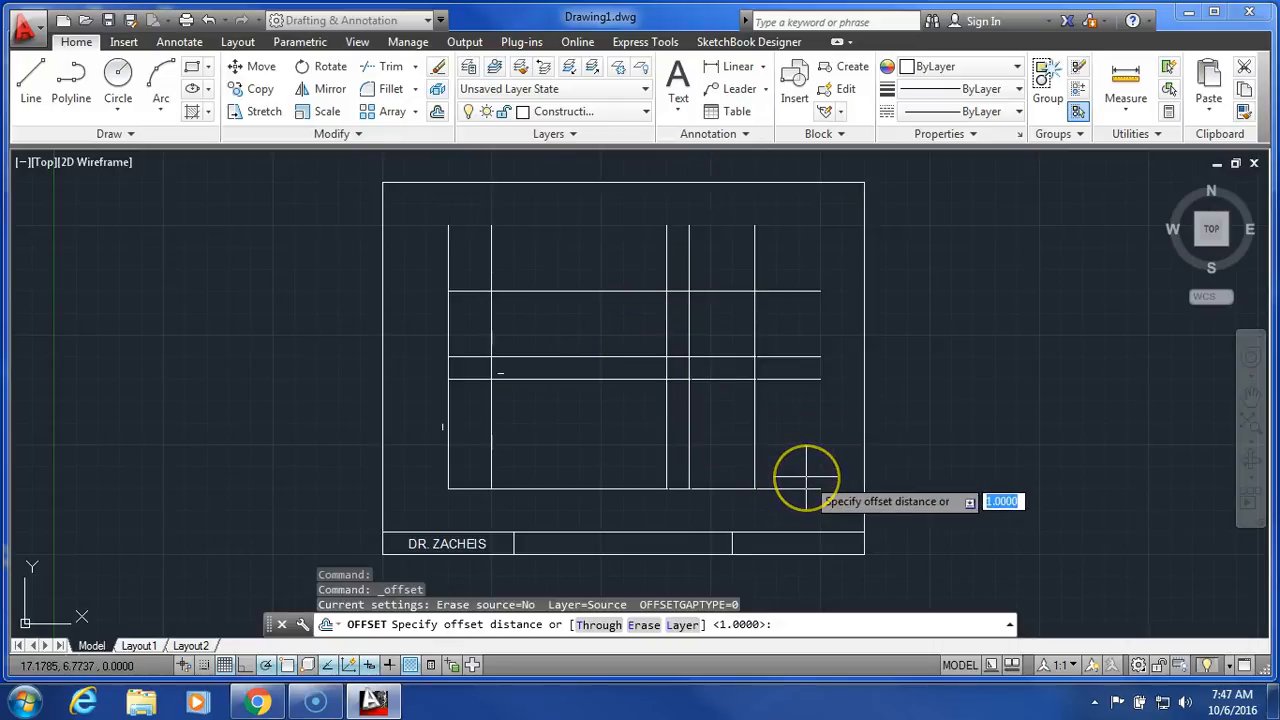
{"action": "type", "text": ".5"}
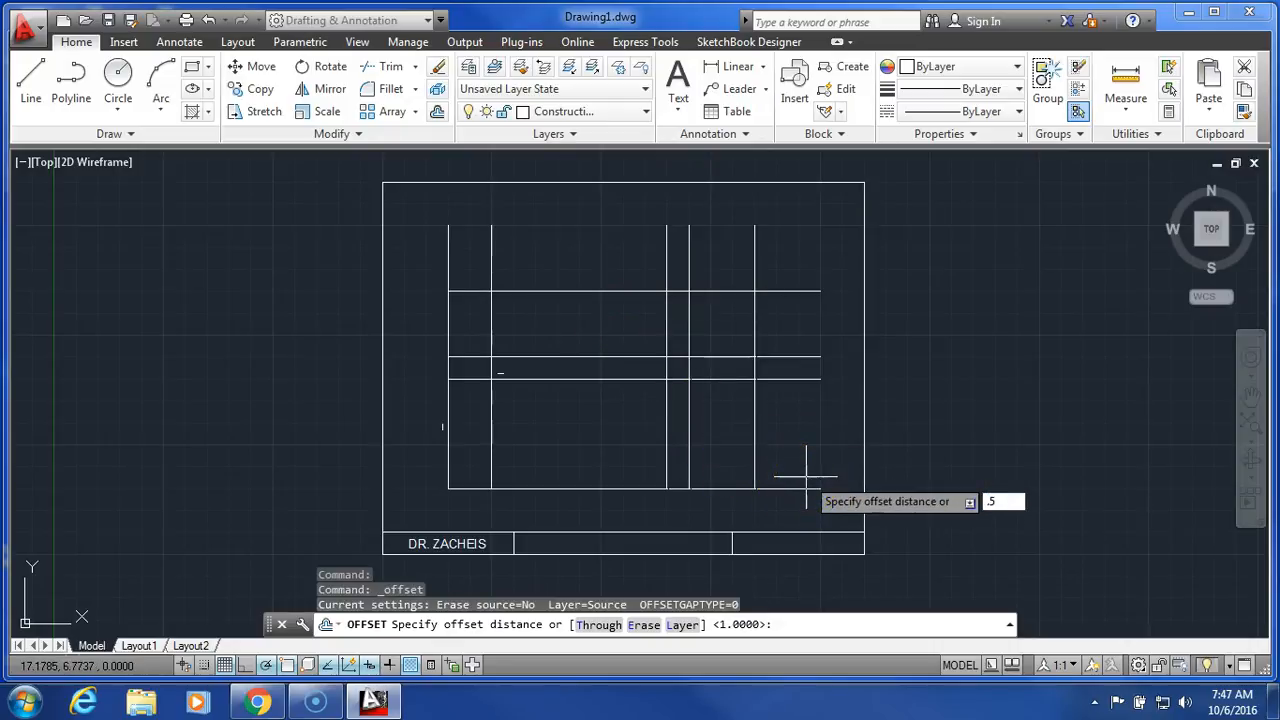
{"action": "key", "text": "Return"}
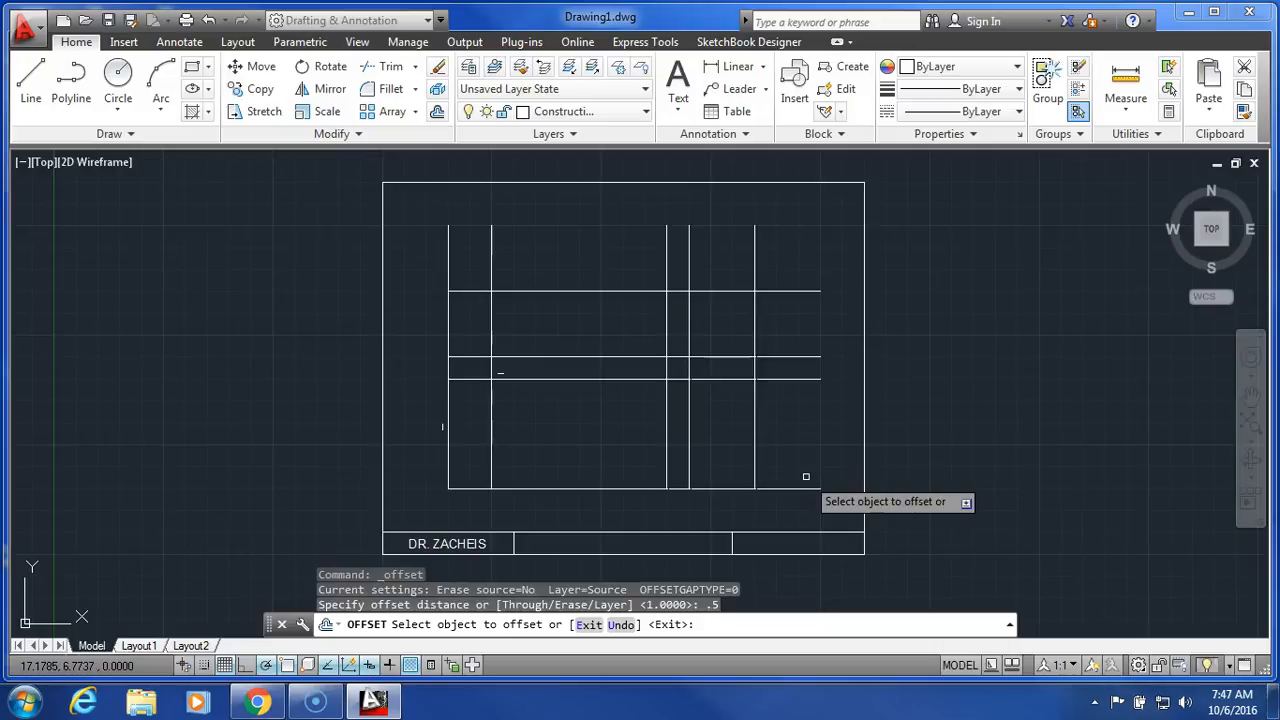
{"action": "left_click", "coordinate": [766, 486]}
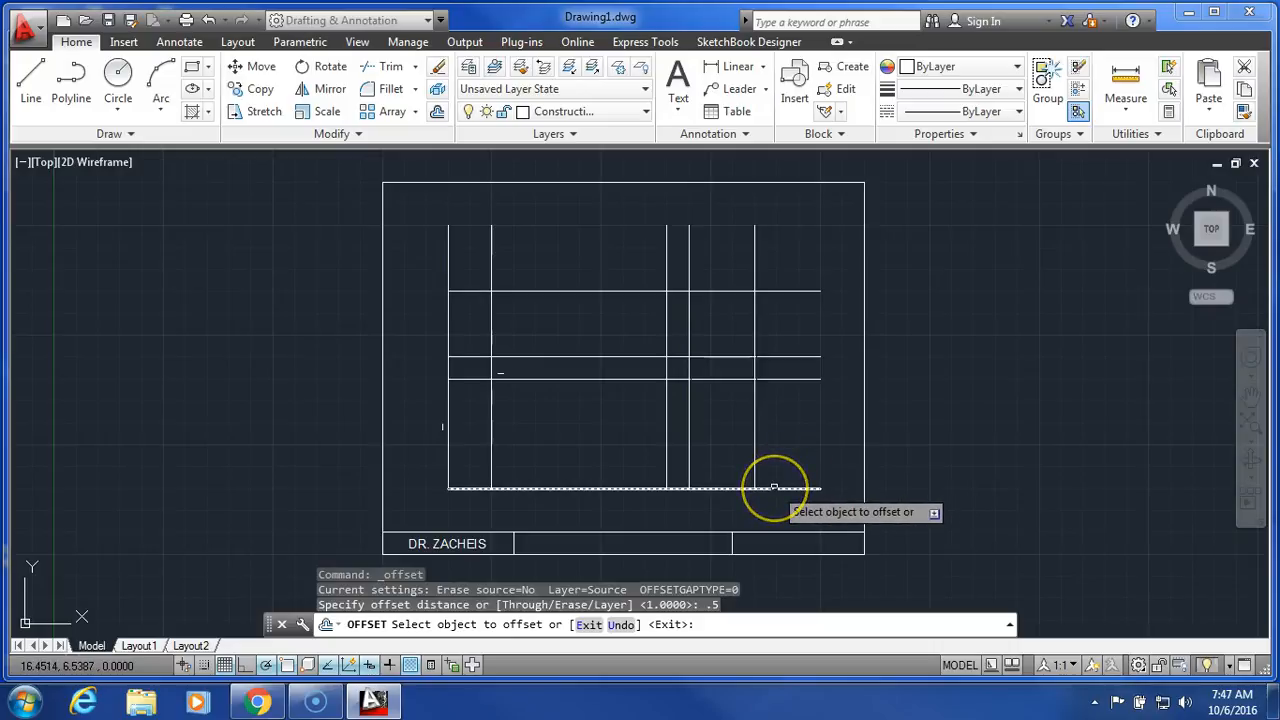
{"action": "left_click", "coordinate": [774, 488]}
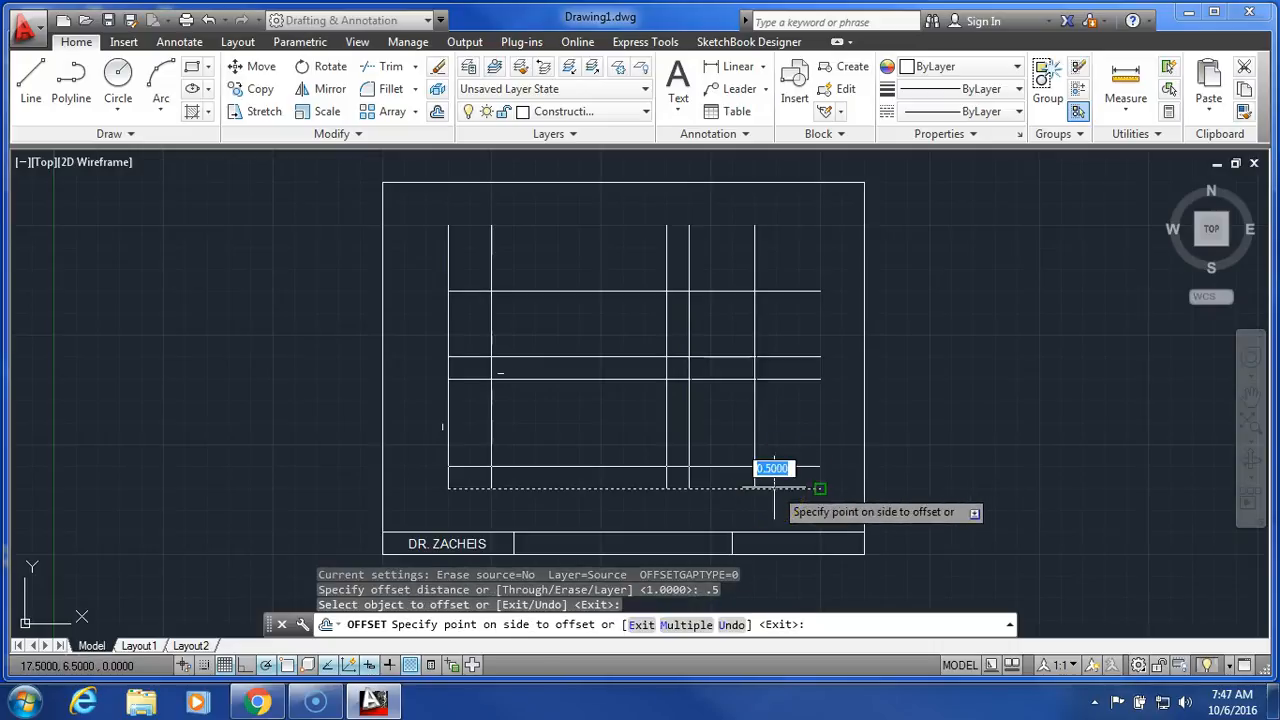
{"action": "left_click", "coordinate": [787, 418]}
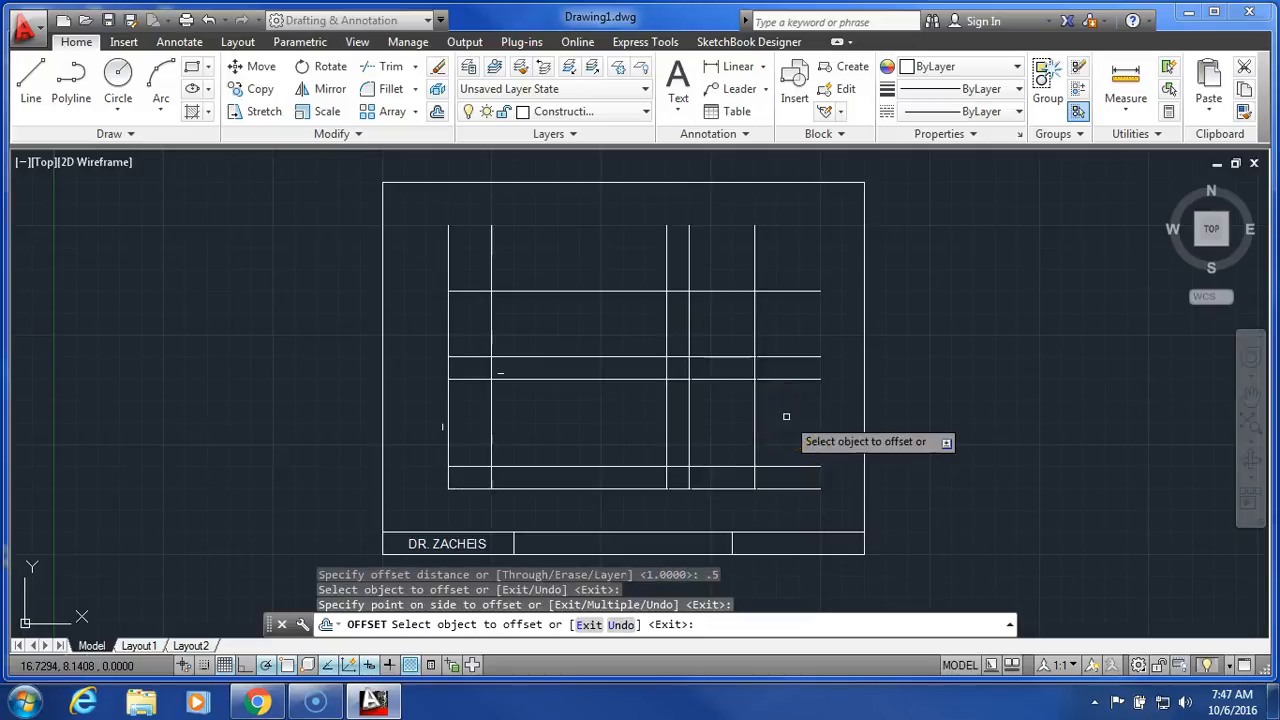
{"action": "right_click", "coordinate": [994, 434]}
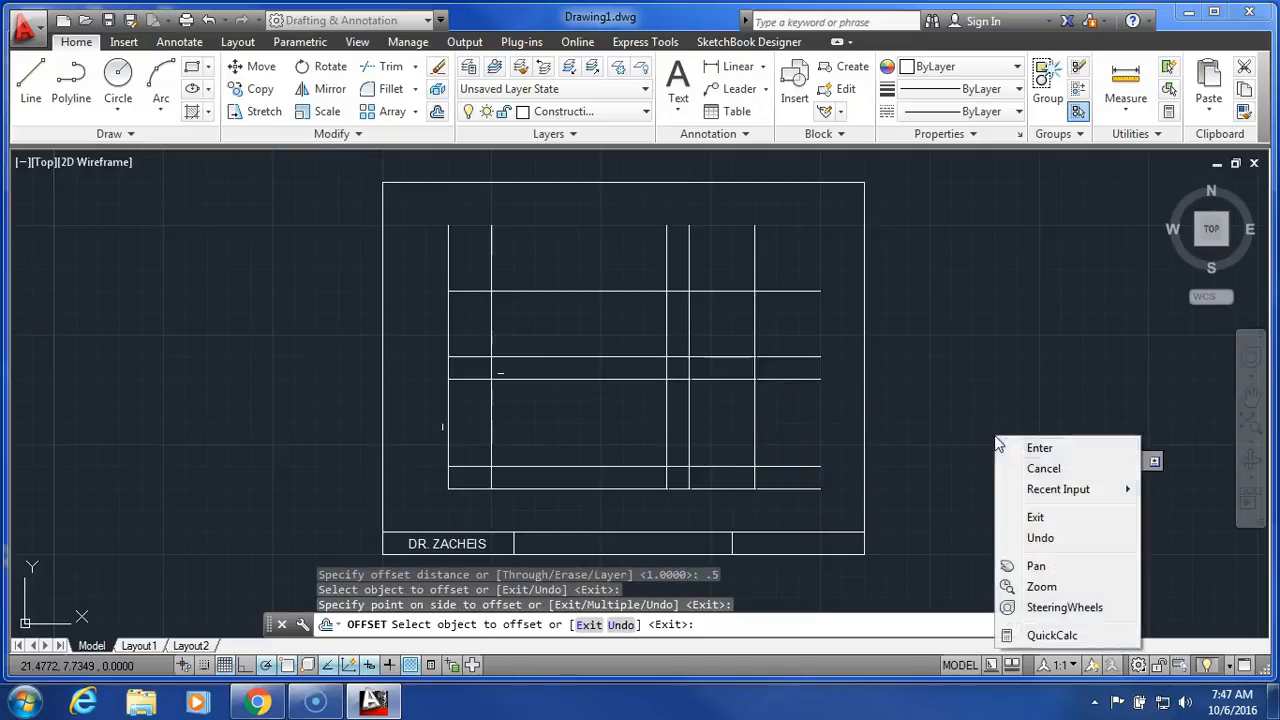
{"action": "left_click", "coordinate": [1038, 446]}
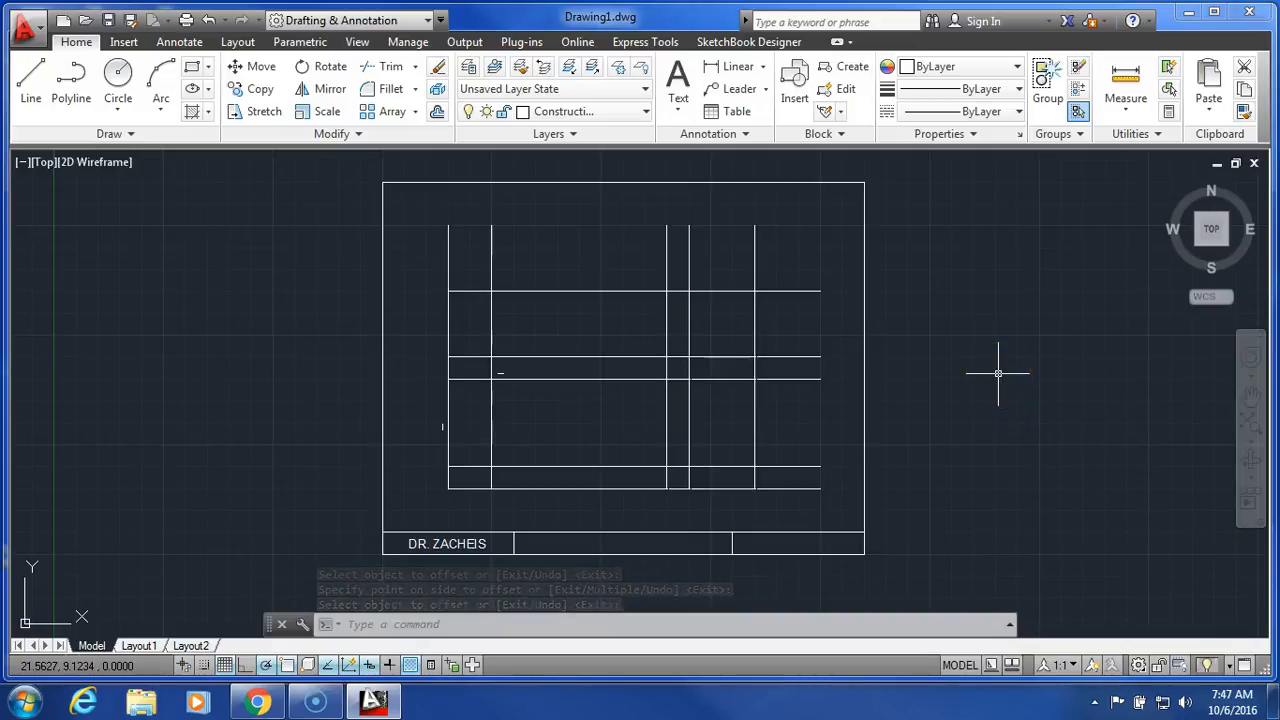
Make Object the current layer and draw the upper-left view's rectangle, about 5 by 1.5 units, through the construction-line intersections.
{"action": "left_click", "coordinate": [617, 112]}
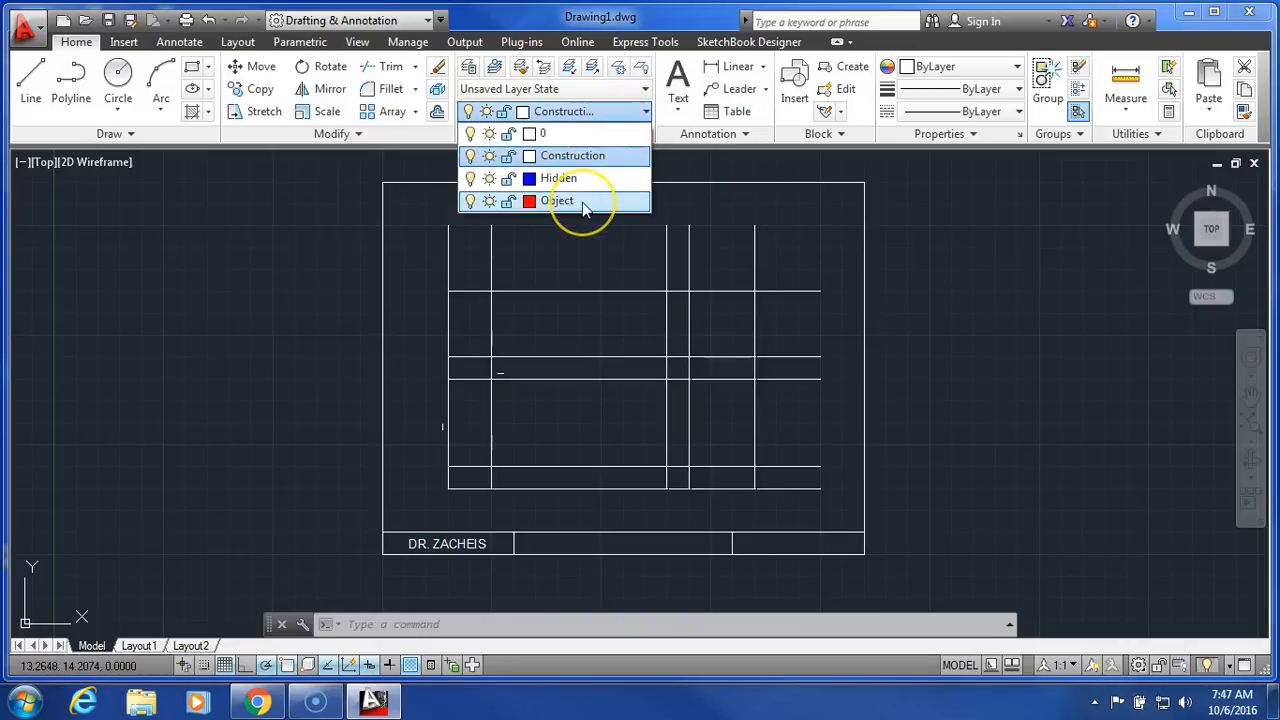
{"action": "left_click", "coordinate": [582, 202]}
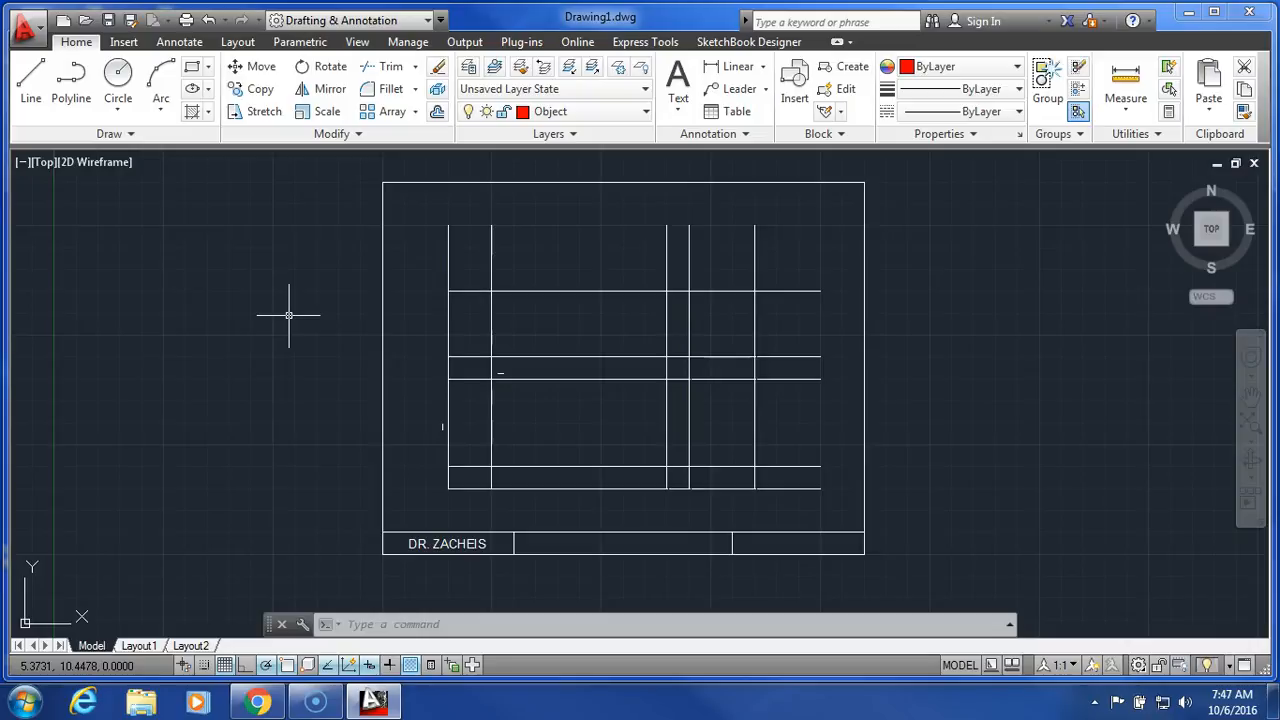
{"action": "left_click", "coordinate": [33, 90]}
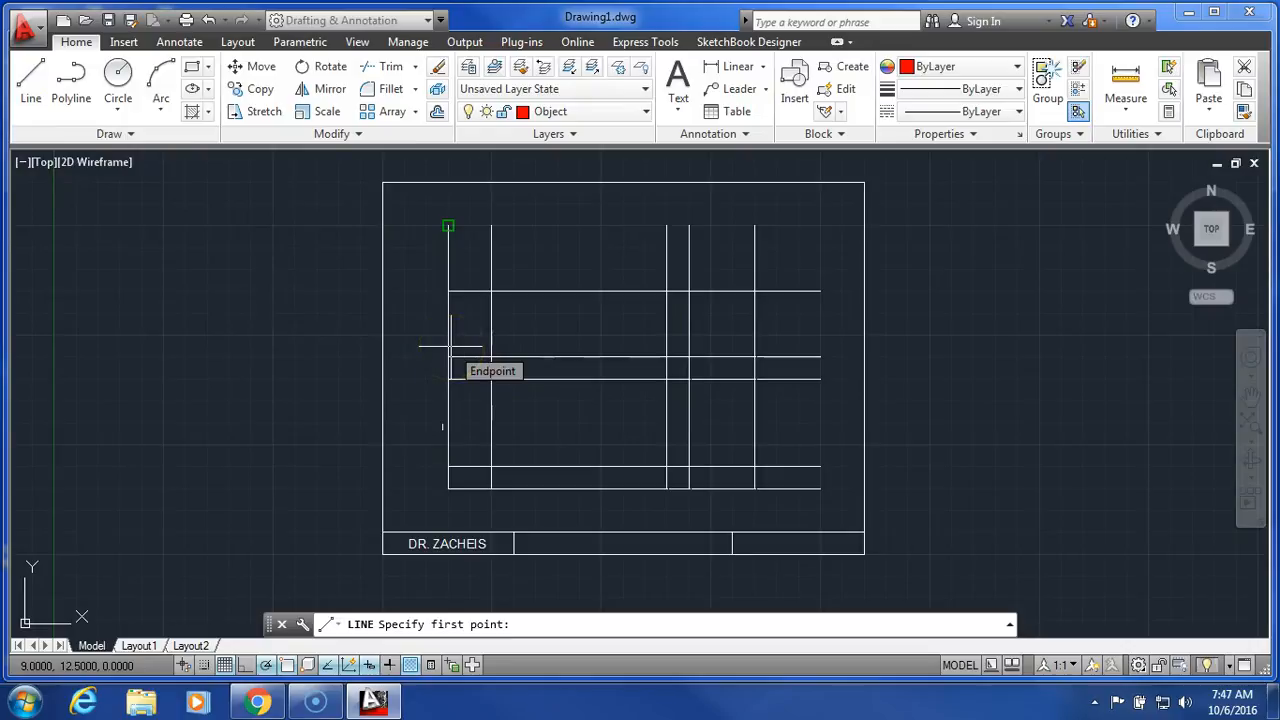
{"action": "left_click", "coordinate": [448, 291]}
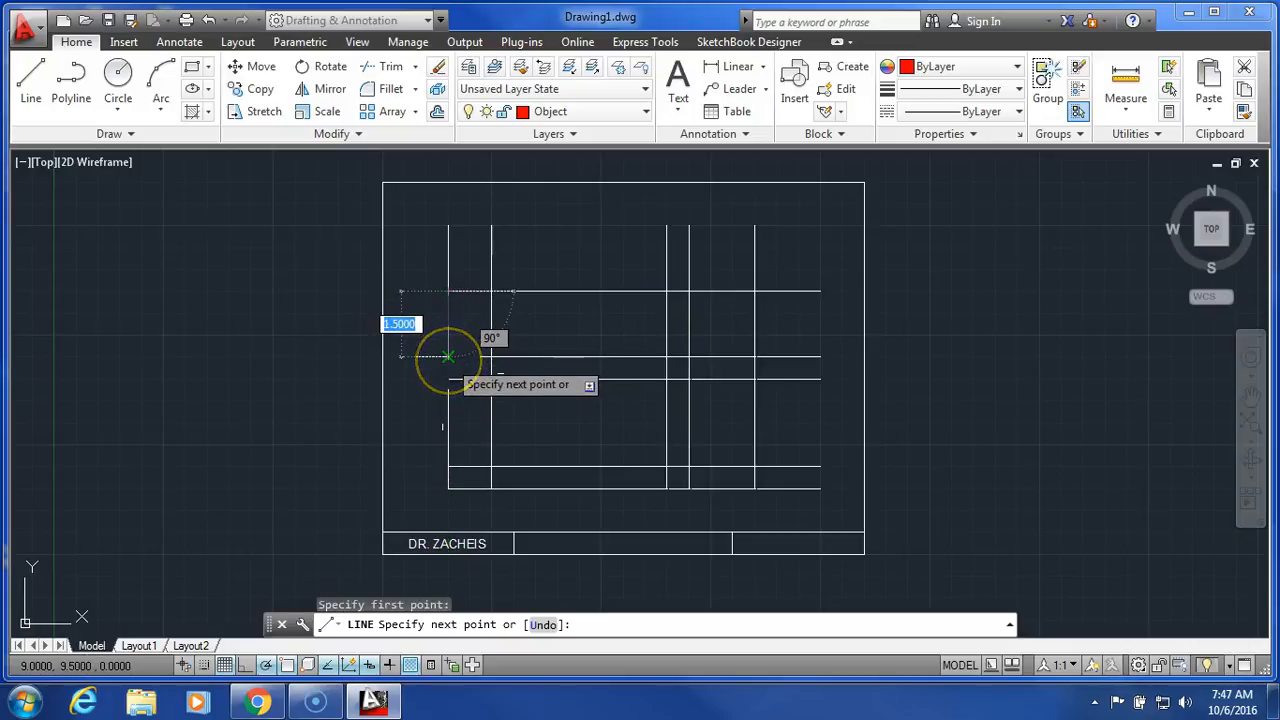
{"action": "left_click", "coordinate": [448, 356]}
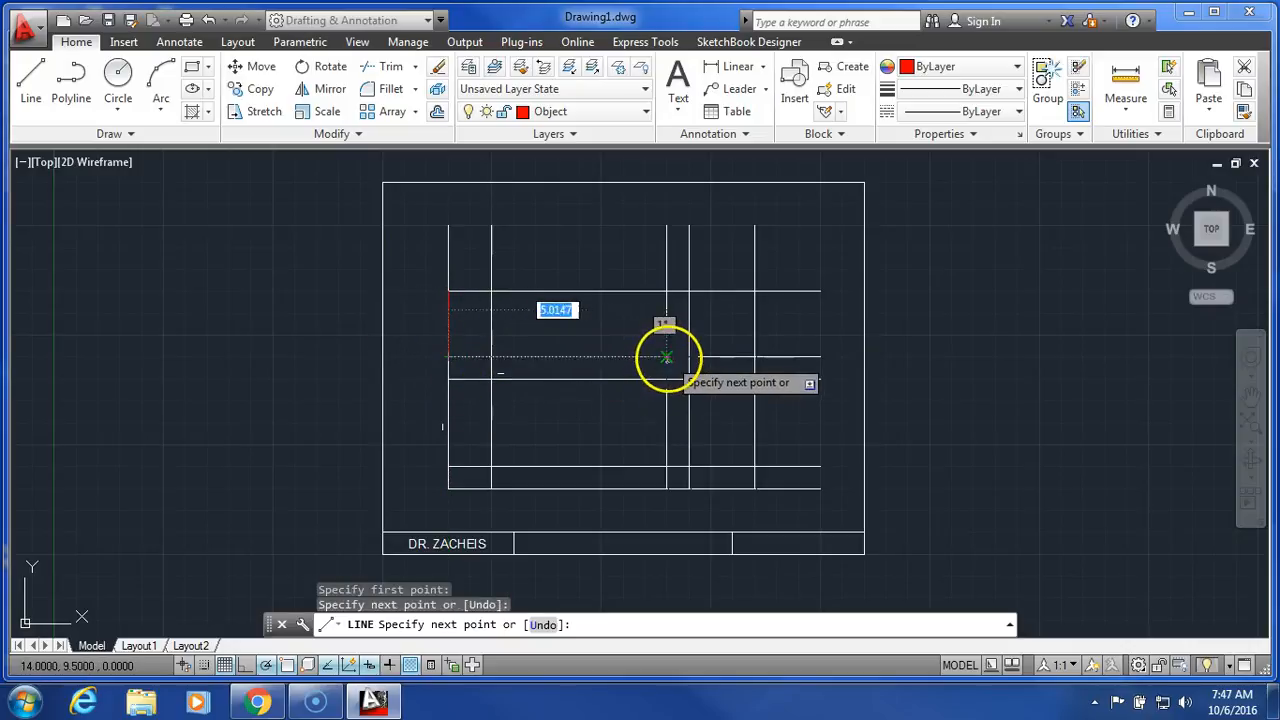
{"action": "type", "text": "4"}
{"action": "key", "text": "Return"}
{"action": "left_click", "coordinate": [666, 291]}
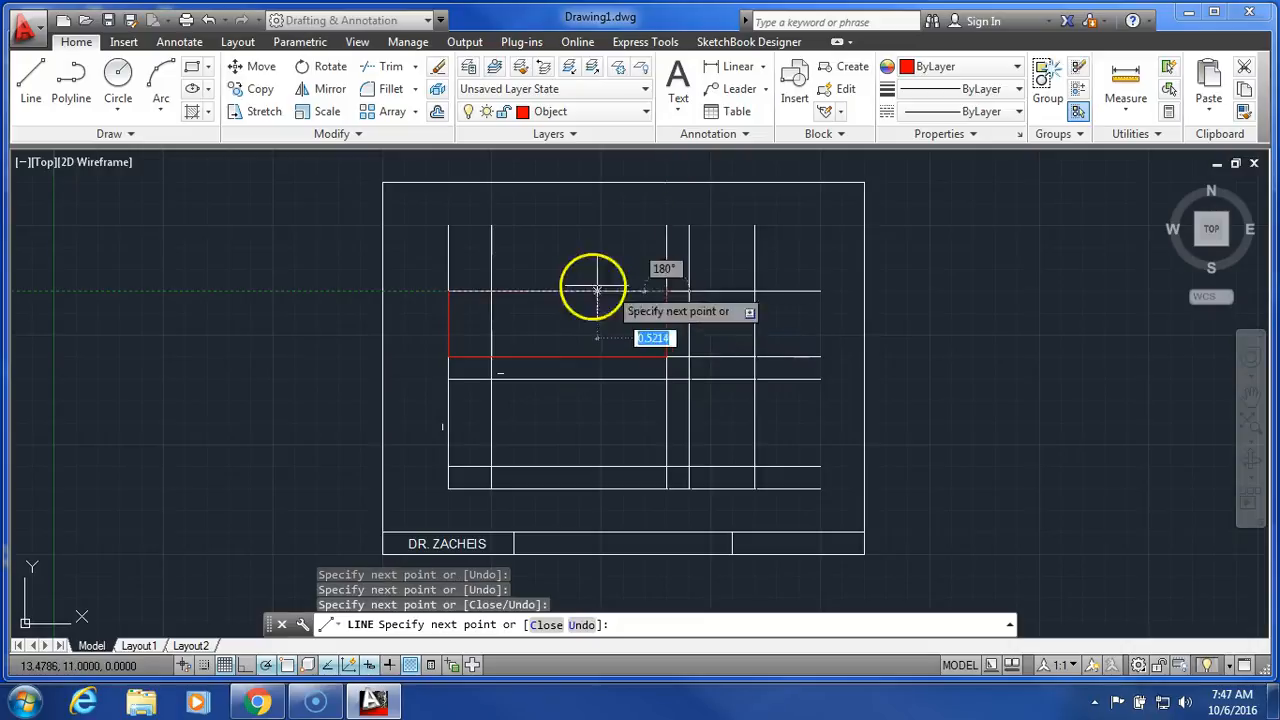
{"action": "left_click", "coordinate": [441, 291]}
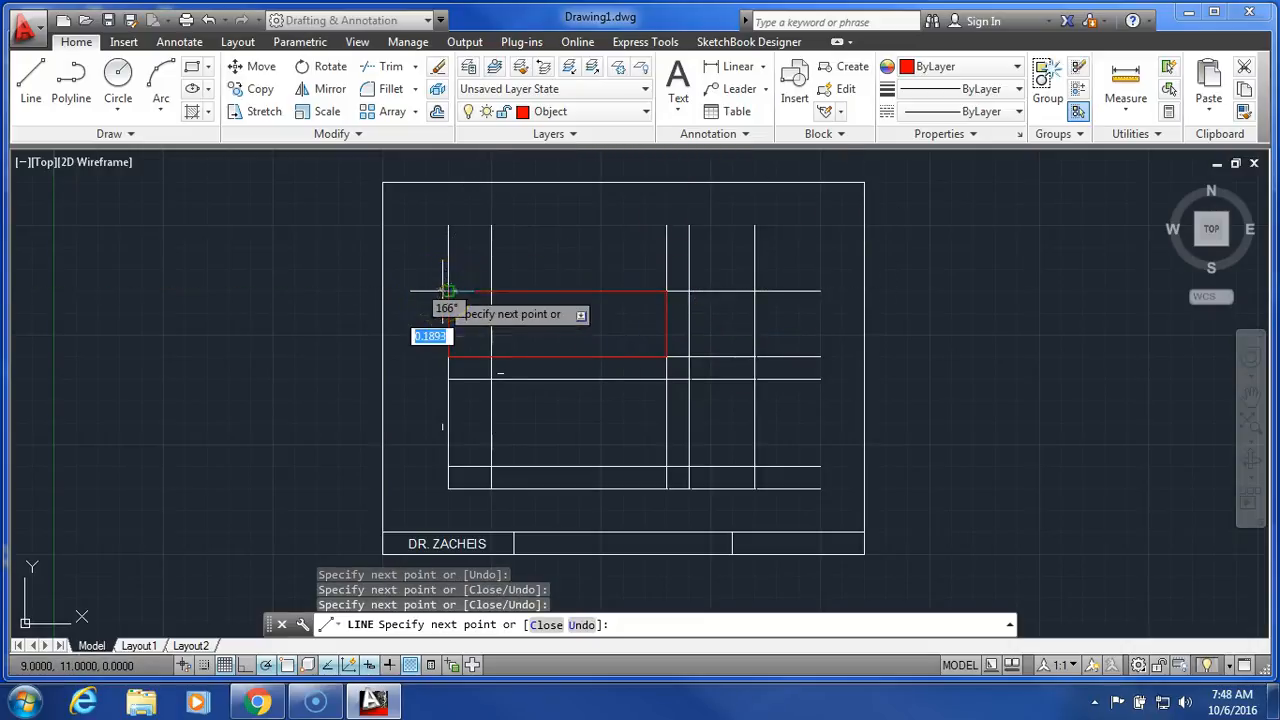
{"action": "right_click", "coordinate": [543, 251]}
{"action": "left_click", "coordinate": [589, 263]}
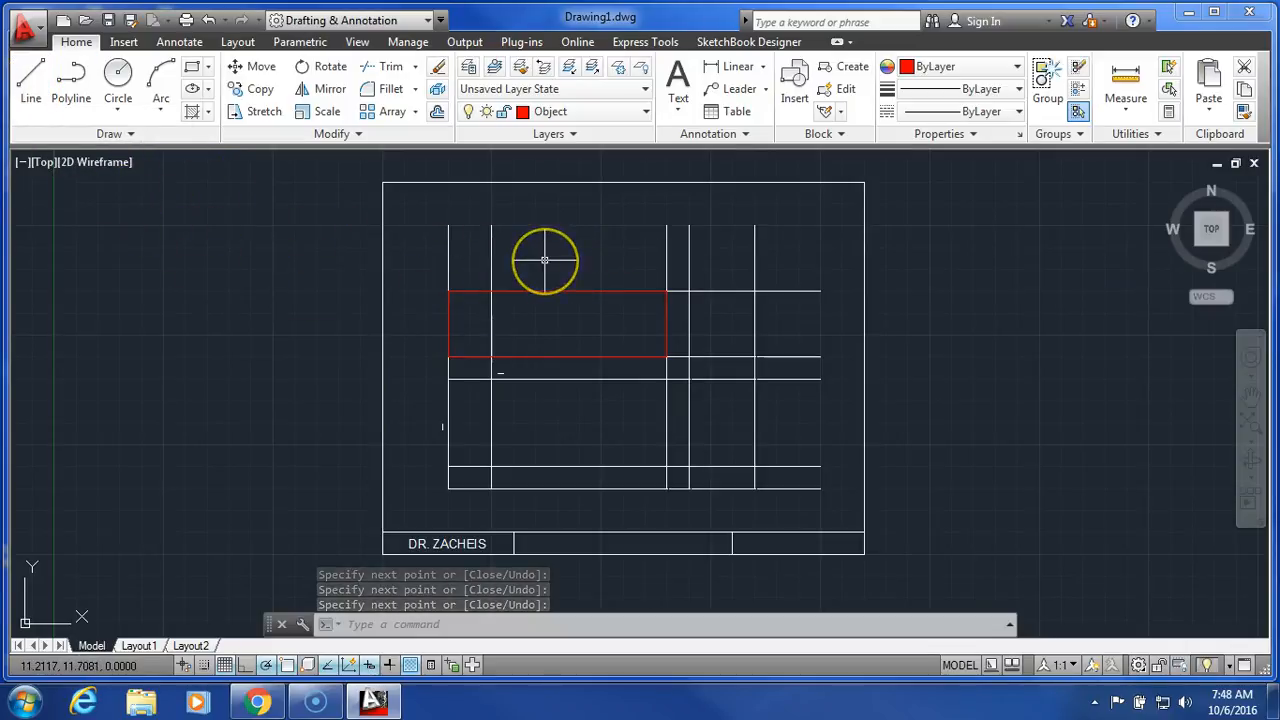
Draw a vertical line across the red rectangle along the second vertical construction line, from its top edge to its bottom edge.
{"action": "right_click", "coordinate": [546, 263]}
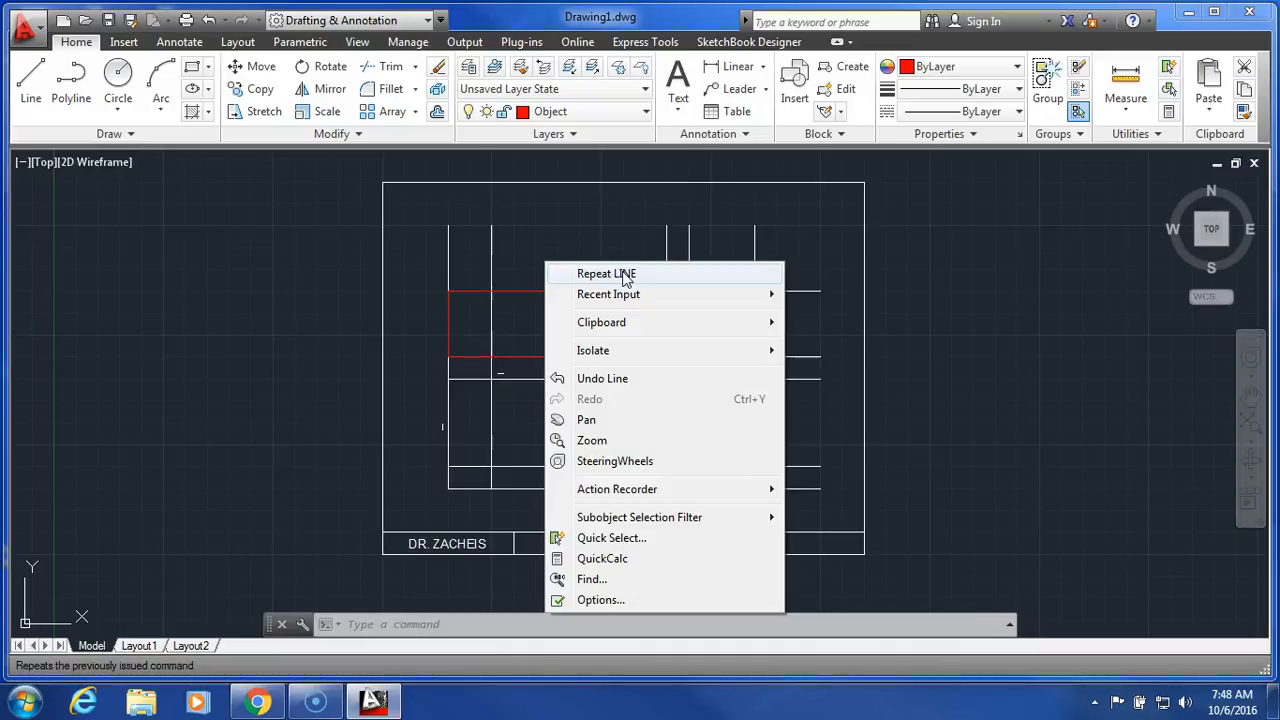
{"action": "left_click", "coordinate": [625, 275]}
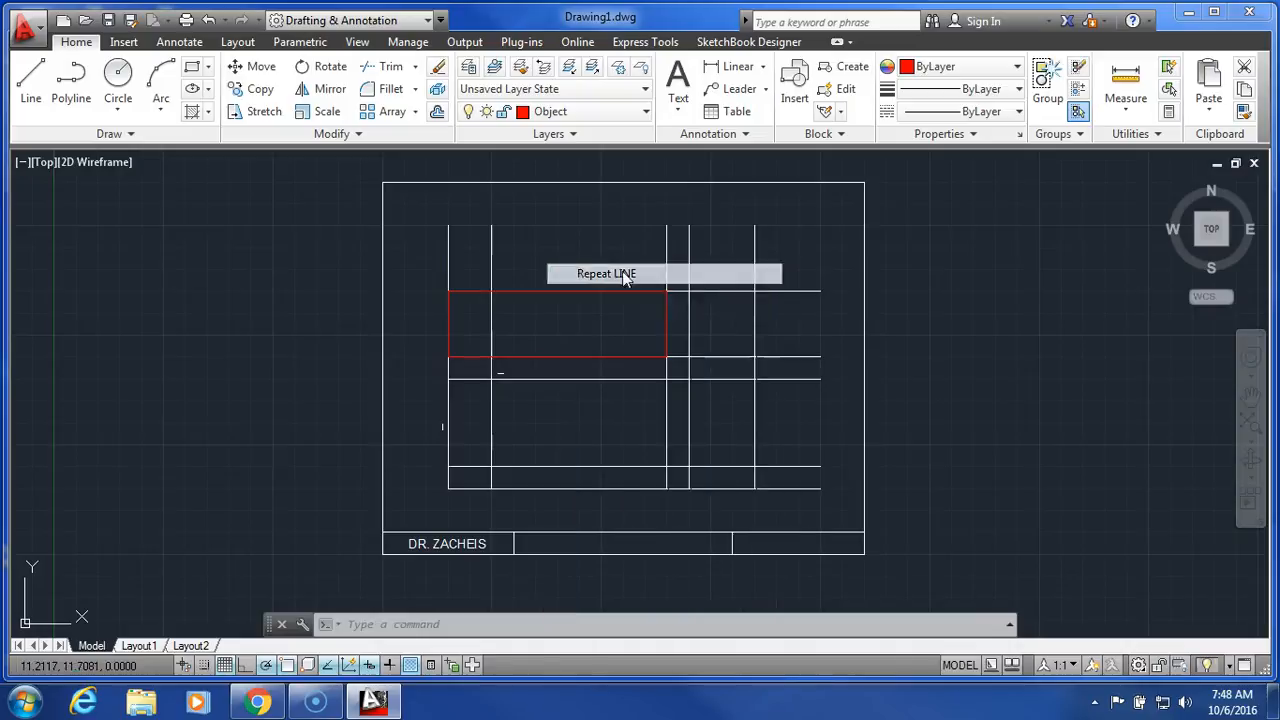
{"action": "left_click", "coordinate": [491, 291]}
{"action": "left_click", "coordinate": [491, 366]}
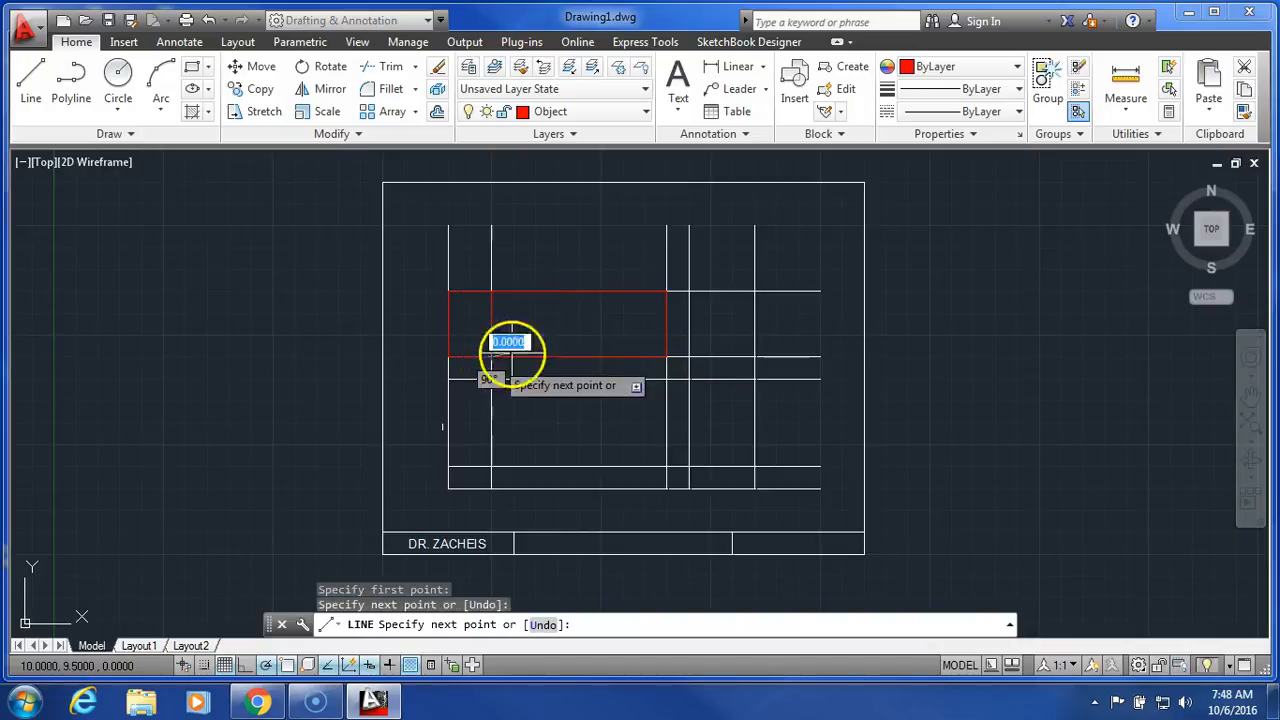
{"action": "right_click", "coordinate": [551, 338]}
{"action": "left_click", "coordinate": [590, 342]}
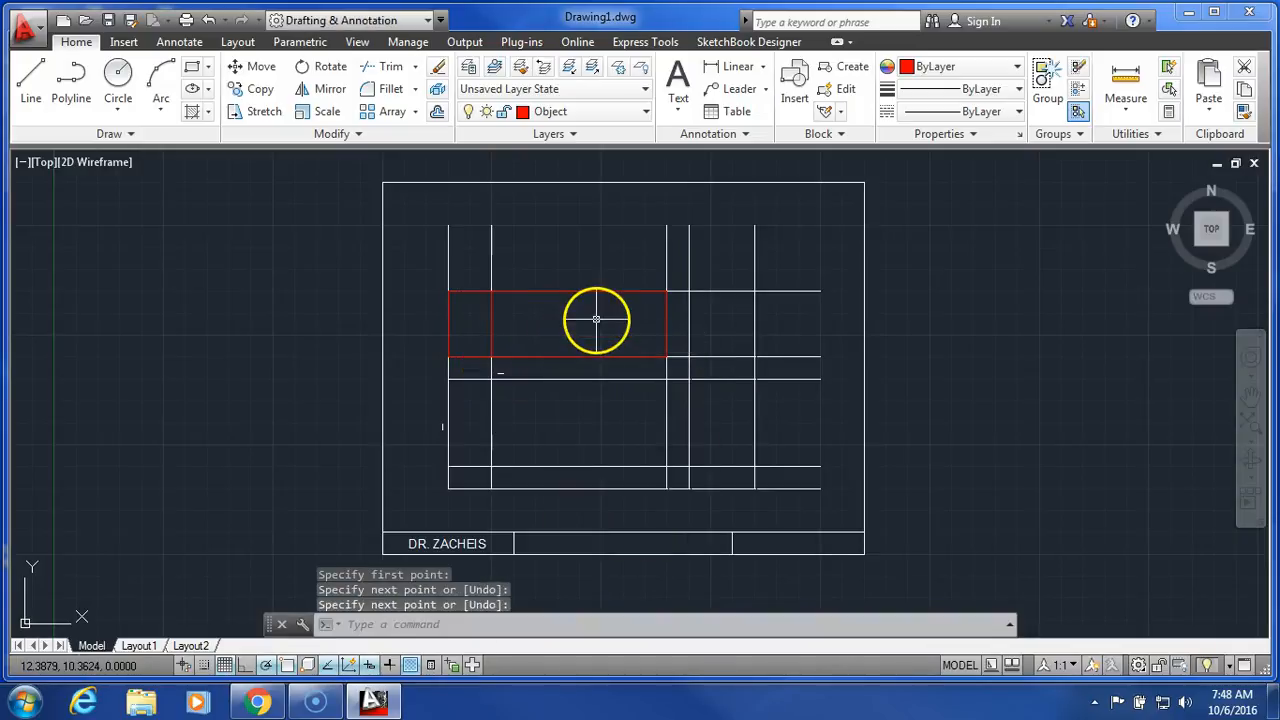
Draw the right-side view's rectangle, about 1.5 by 2.5 units, through the construction-line intersections at the lower right and end the line.
{"action": "right_click", "coordinate": [596, 319]}
{"action": "left_click", "coordinate": [628, 331]}
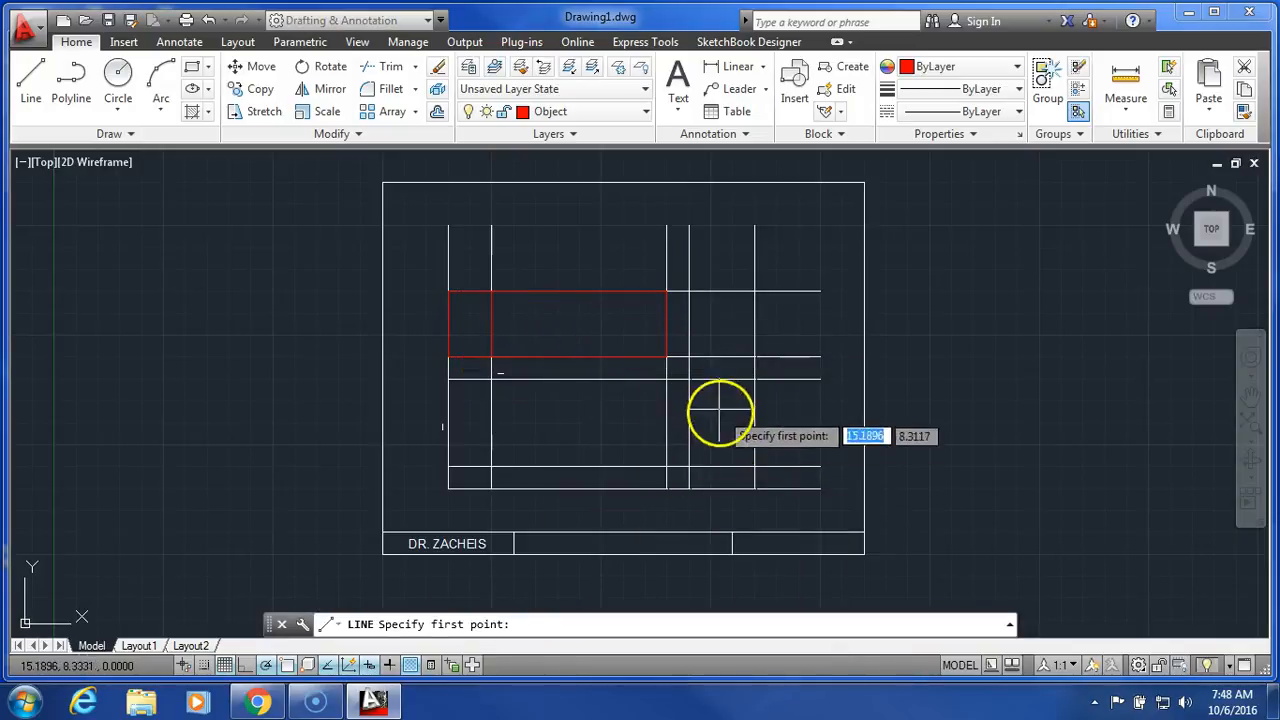
{"action": "left_click", "coordinate": [689, 378]}
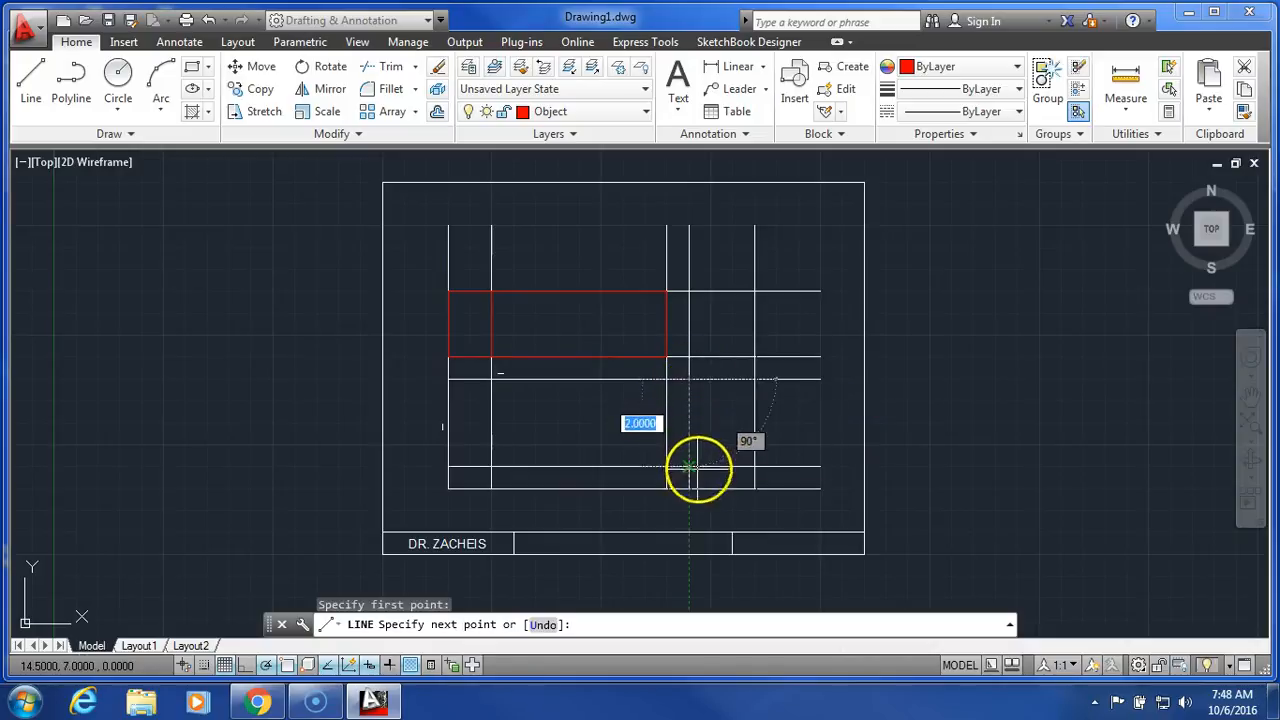
{"action": "left_click", "coordinate": [690, 488]}
{"action": "left_click", "coordinate": [755, 488]}
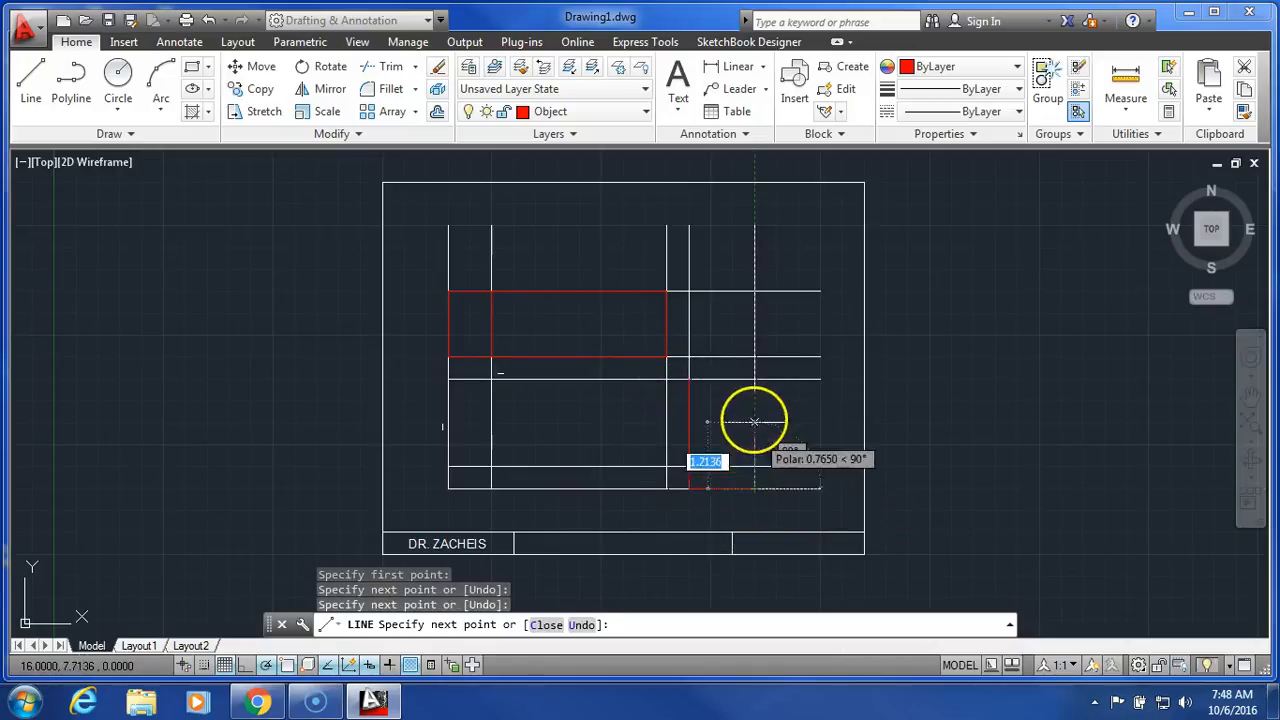
{"action": "left_click", "coordinate": [755, 378]}
{"action": "left_click", "coordinate": [689, 378]}
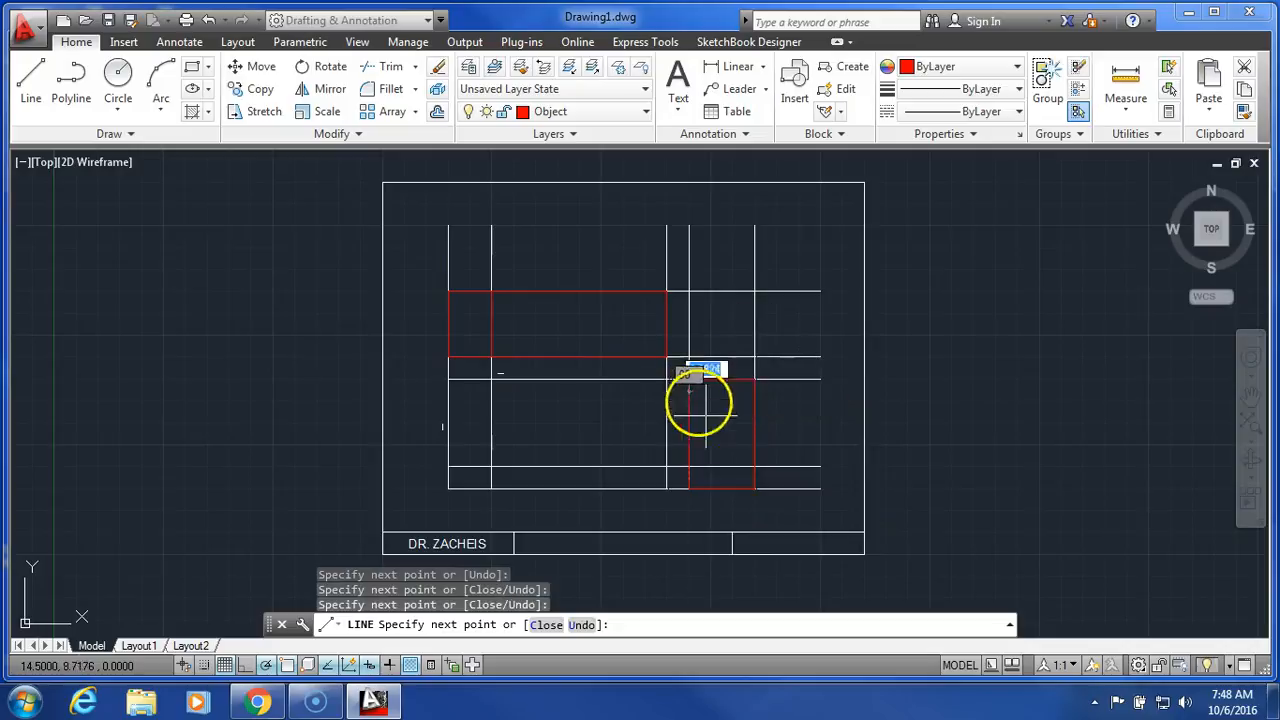
{"action": "right_click", "coordinate": [708, 418]}
{"action": "left_click", "coordinate": [750, 434]}
Draw a horizontal line across the right-side view along the construction line 0.5 units above its bottom edge.
{"action": "key", "text": "Return"}
{"action": "left_click", "coordinate": [755, 466]}
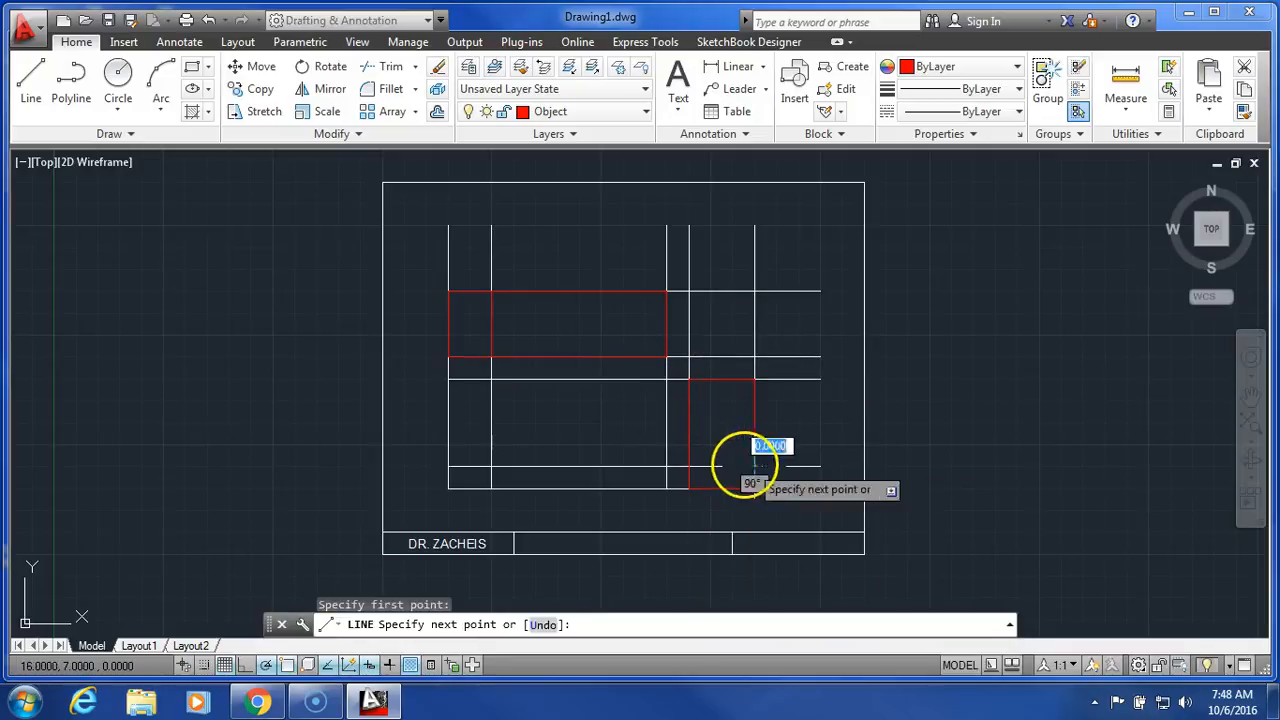
{"action": "left_click", "coordinate": [689, 466]}
{"action": "right_click", "coordinate": [713, 412]}
{"action": "left_click", "coordinate": [737, 423]}
Trace the front view's closed outline, about 5 by 2.5 units, with a 1-unit top edge, a 0.5-unit right edge and a sloped edge joining them.
{"action": "right_click", "coordinate": [603, 423]}
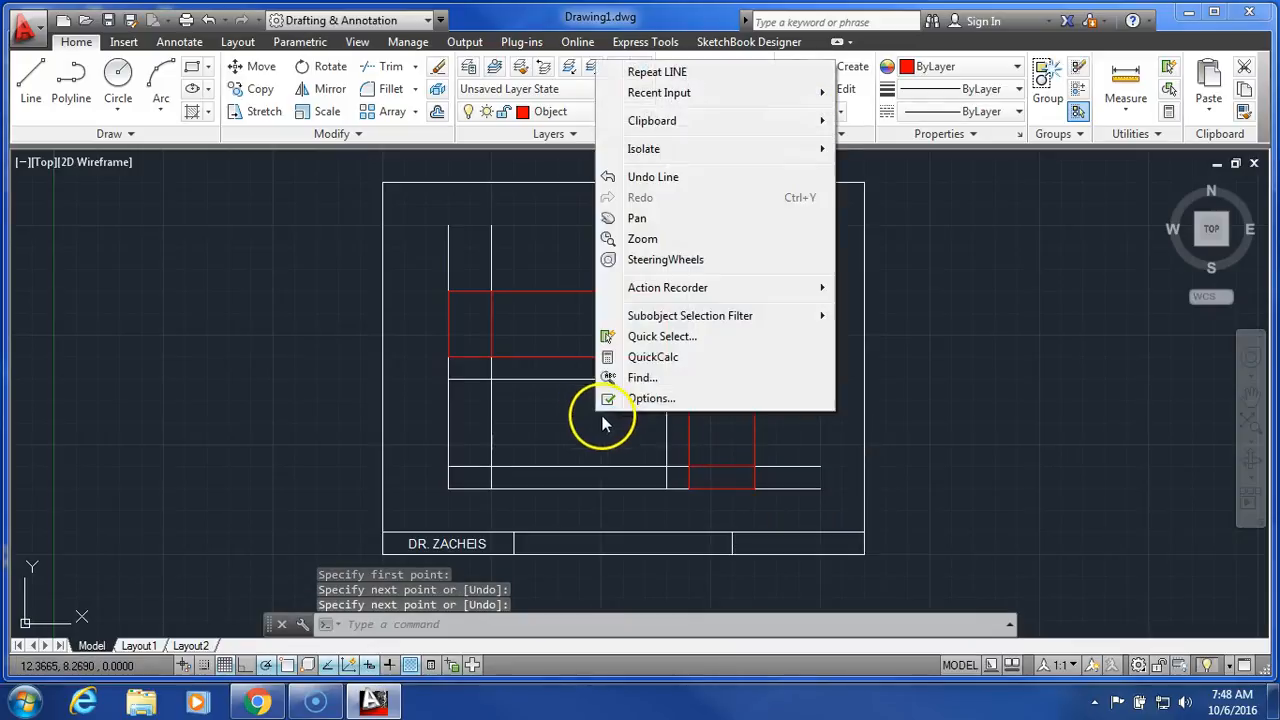
{"action": "left_click", "coordinate": [700, 73]}
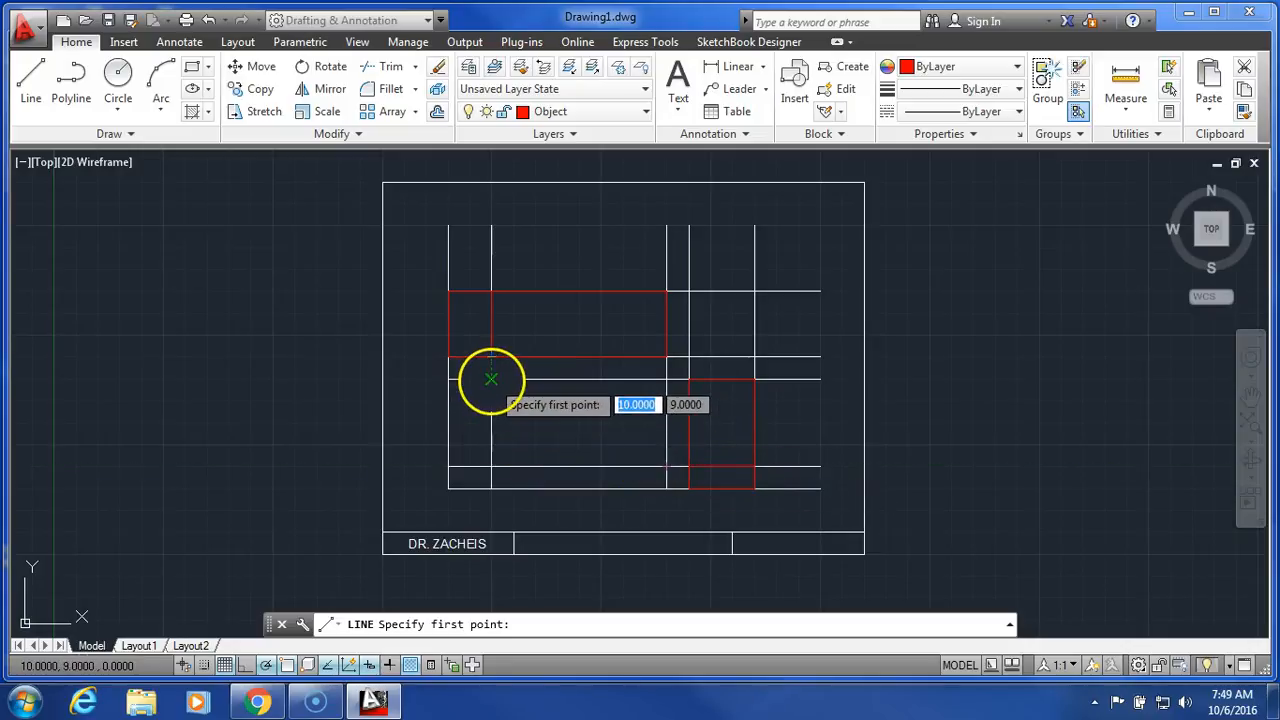
{"action": "left_click", "coordinate": [450, 379]}
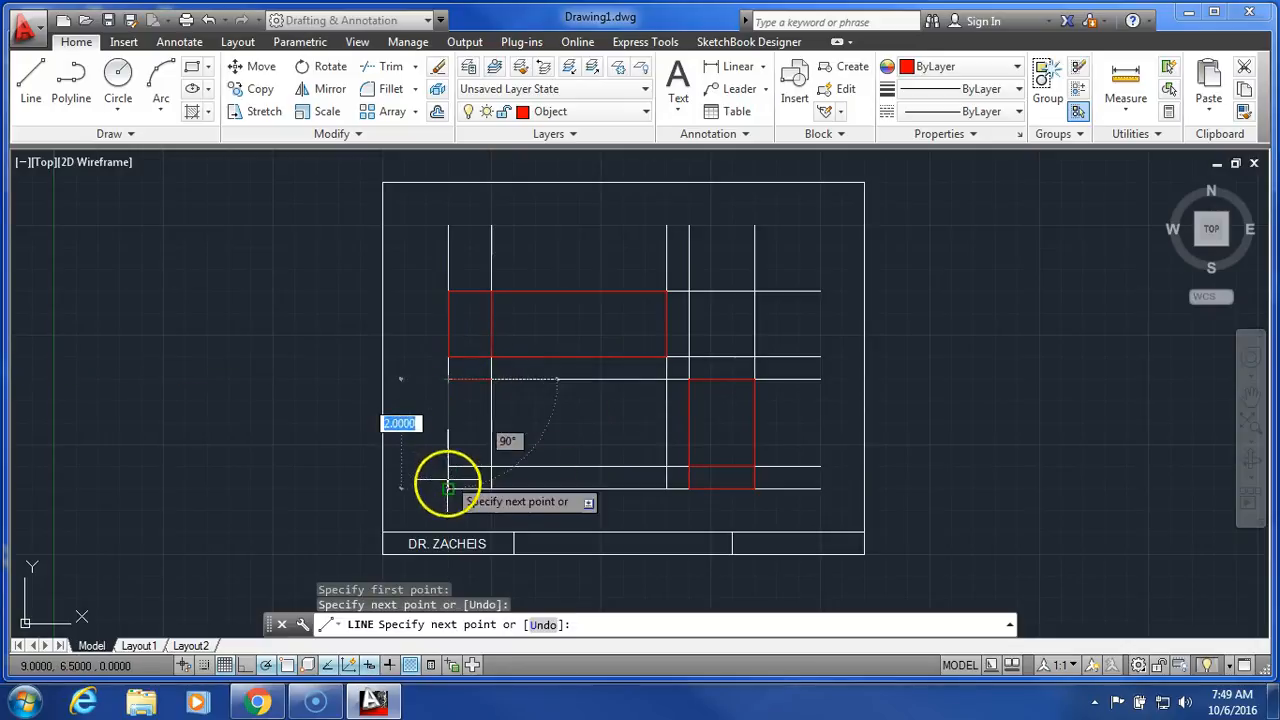
{"action": "left_click", "coordinate": [448, 489]}
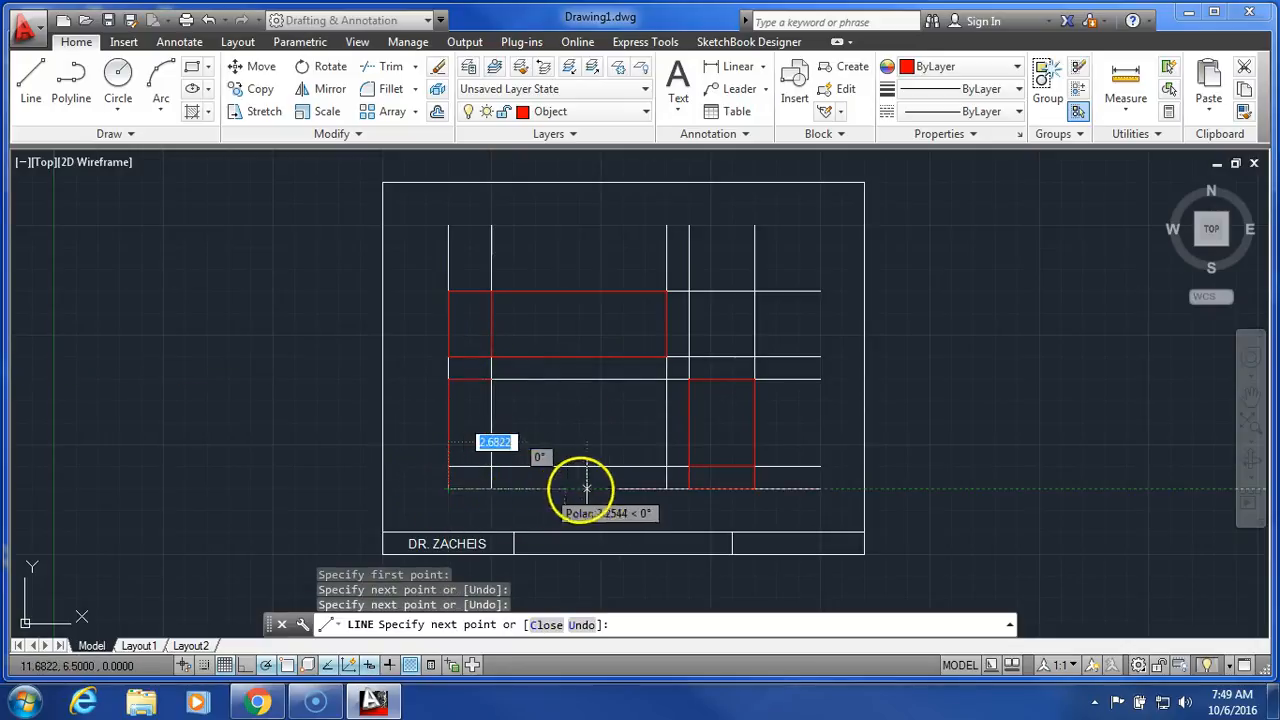
{"action": "left_click", "coordinate": [666, 489]}
{"action": "left_click", "coordinate": [666, 466]}
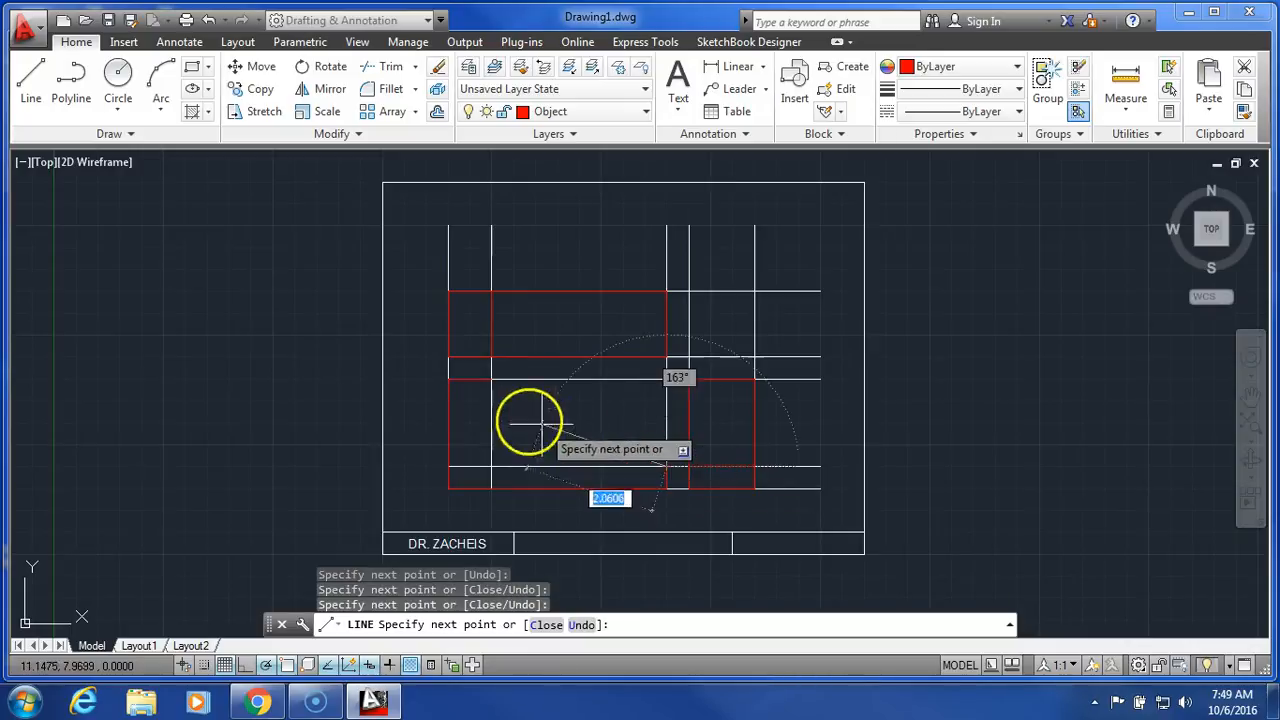
{"action": "left_click", "coordinate": [491, 379]}
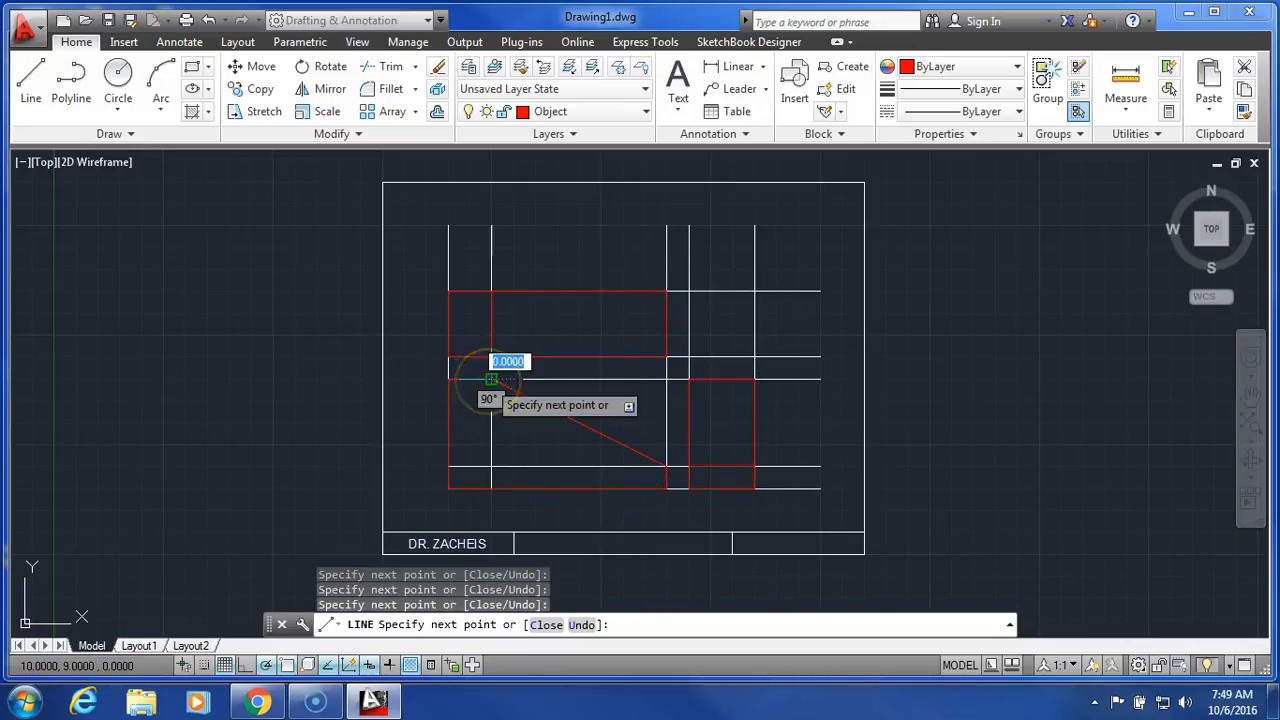
{"action": "right_click", "coordinate": [588, 346]}
{"action": "left_click", "coordinate": [605, 358]}
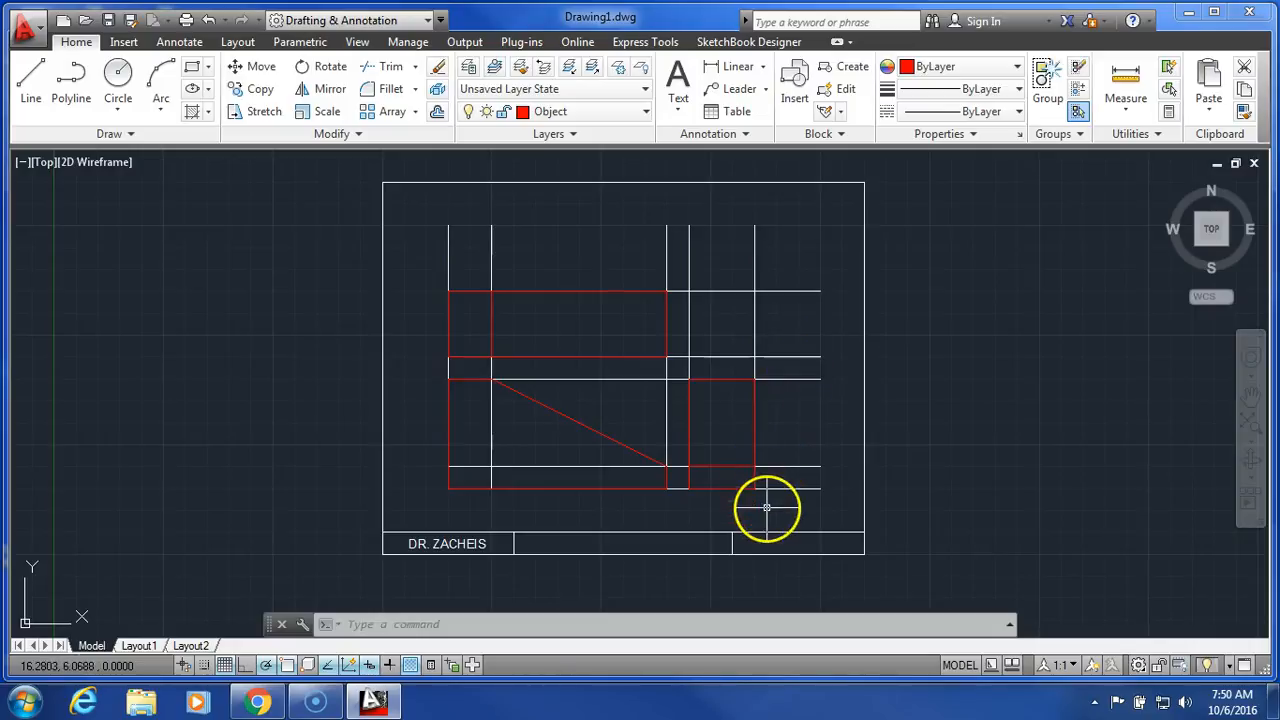
Turn off the Construction layer and make layer 0 current.
{"action": "left_click", "coordinate": [609, 112]}
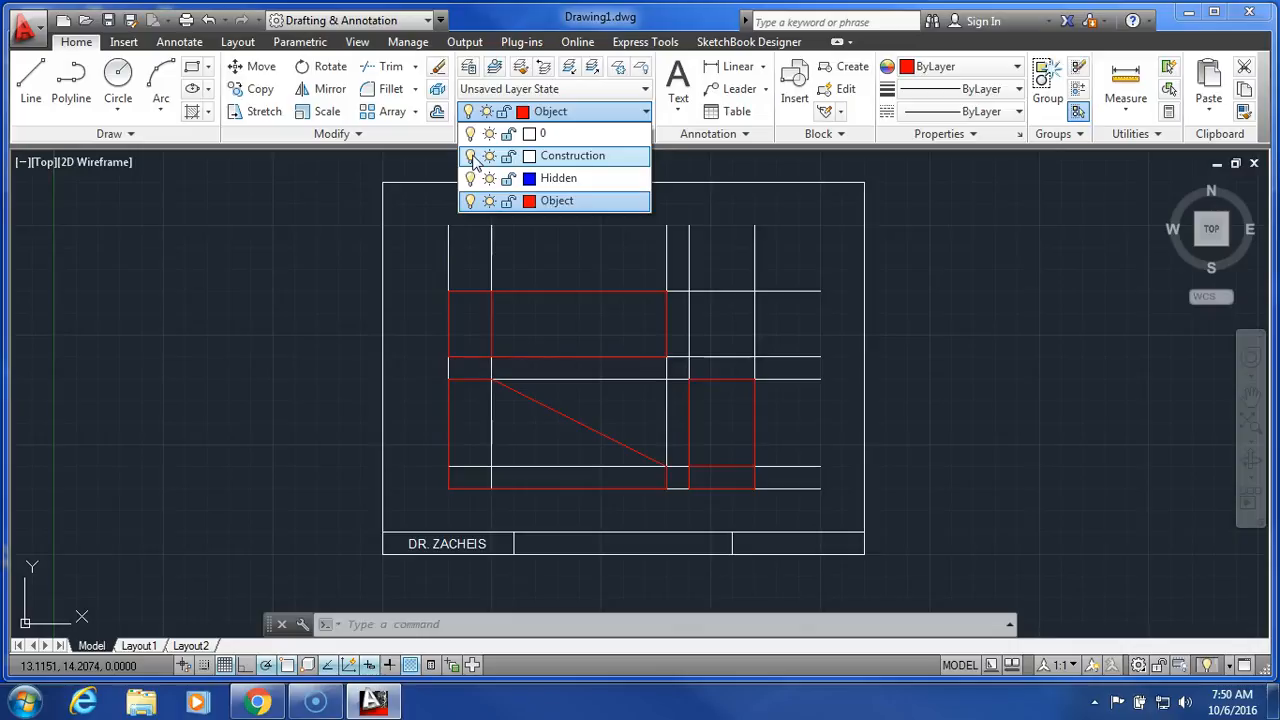
{"action": "left_click", "coordinate": [470, 156]}
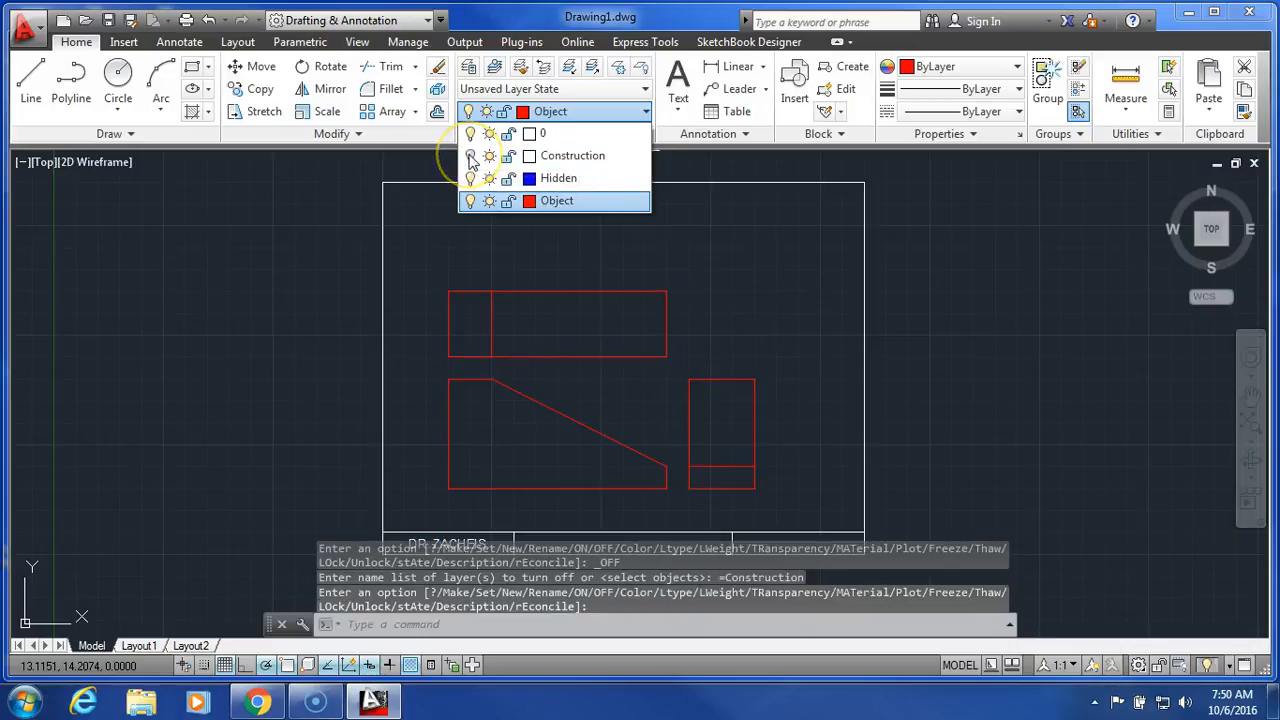
{"action": "left_click", "coordinate": [311, 301]}
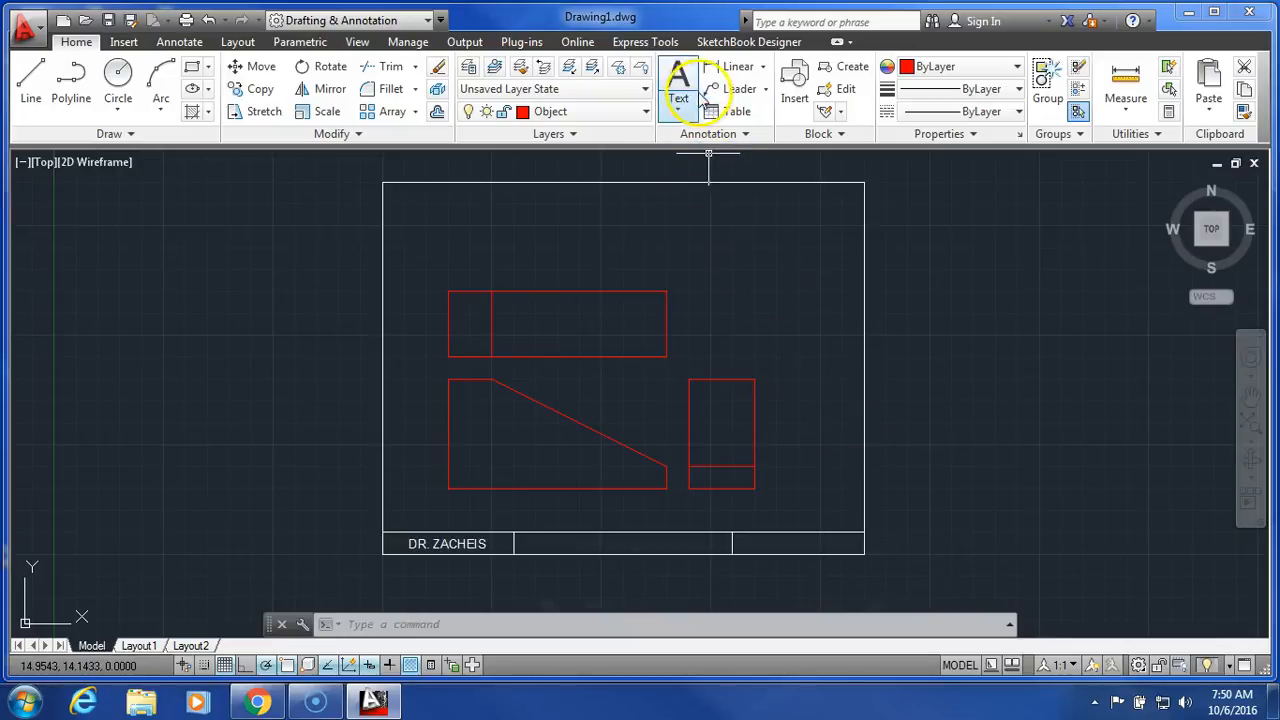
{"action": "left_click", "coordinate": [625, 116]}
{"action": "left_click", "coordinate": [592, 134]}
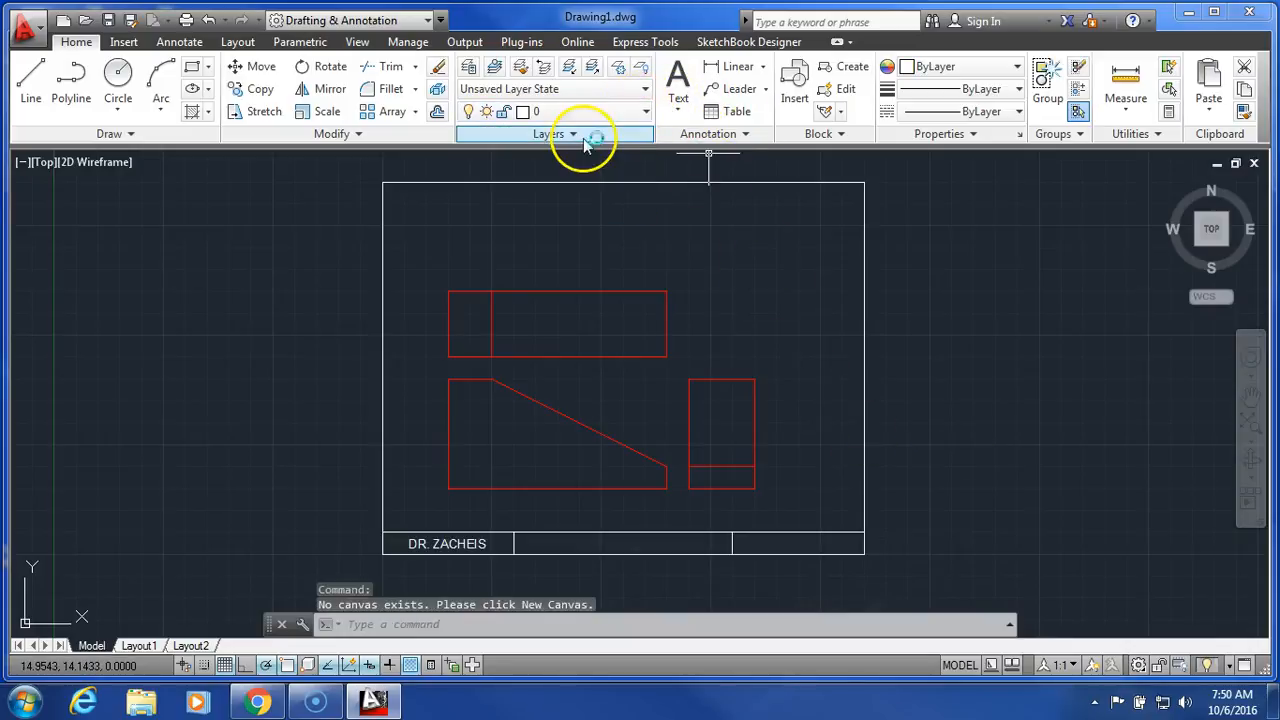
Add the multiline text DRAWING 1 in the title block's middle cell with Middle Center justification.
{"action": "left_click", "coordinate": [678, 82]}
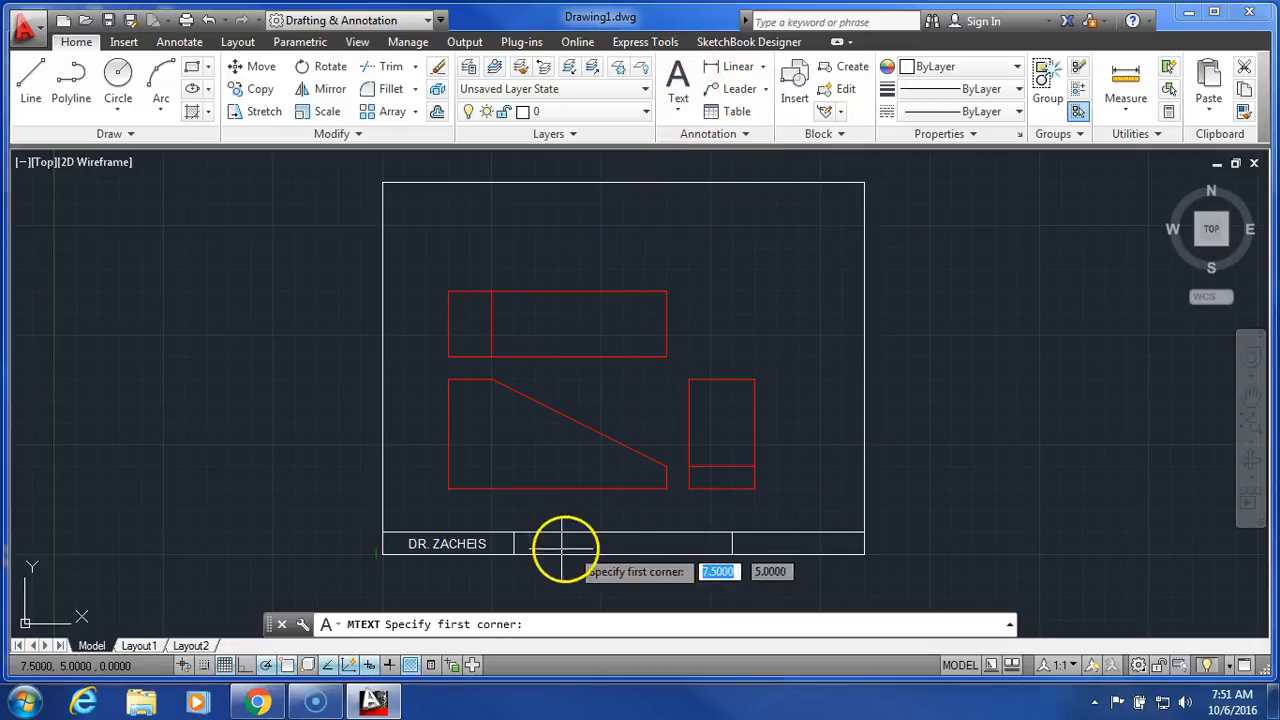
{"action": "left_click", "coordinate": [514, 533]}
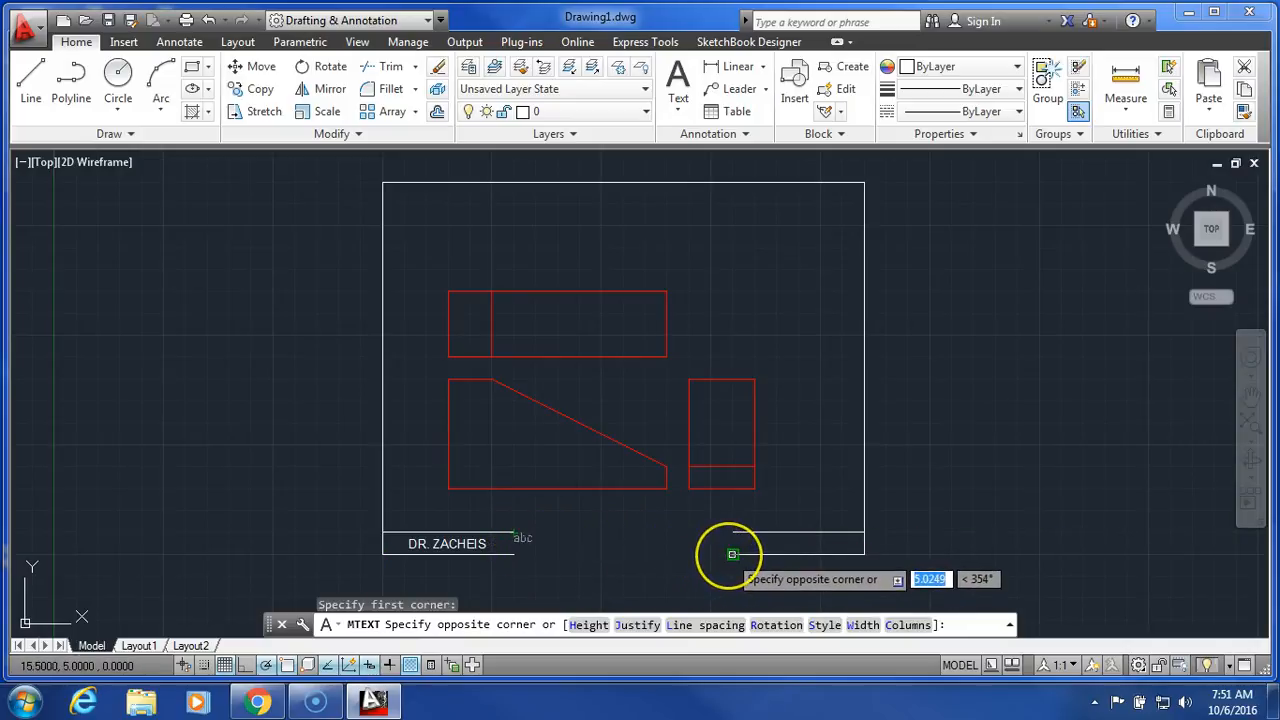
{"action": "left_click", "coordinate": [732, 554]}
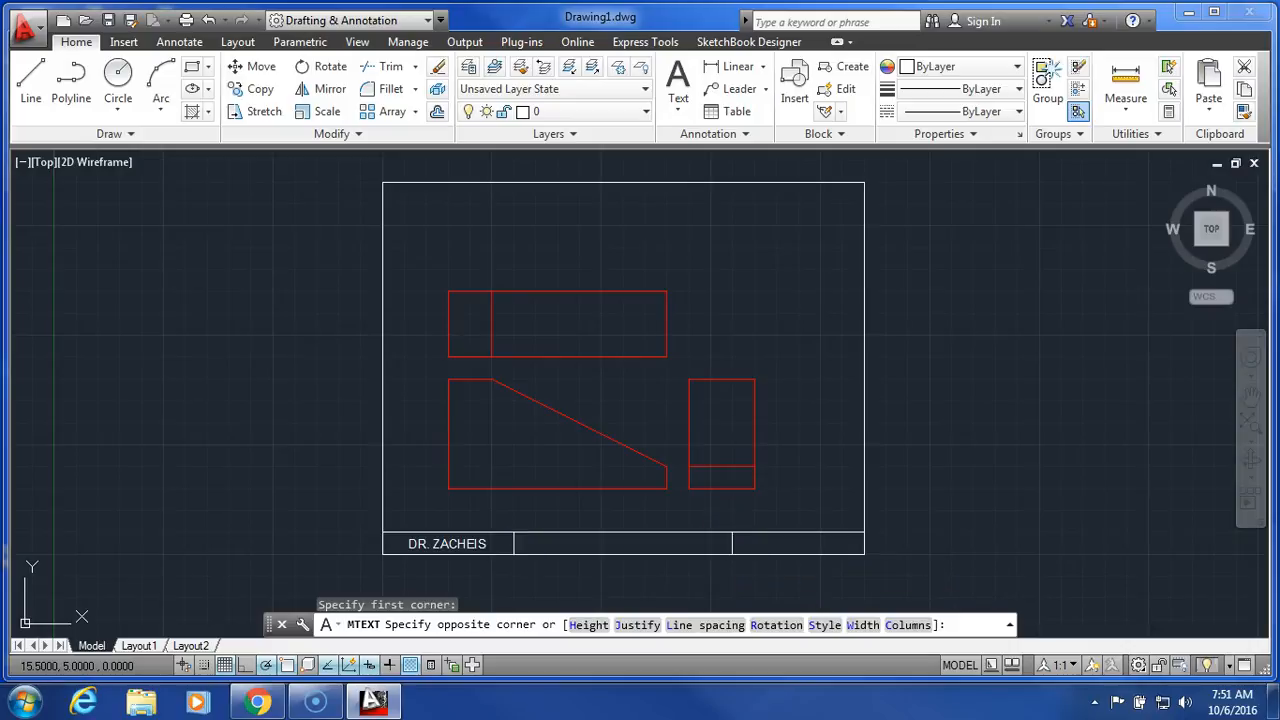
{"action": "left_click", "coordinate": [749, 545]}
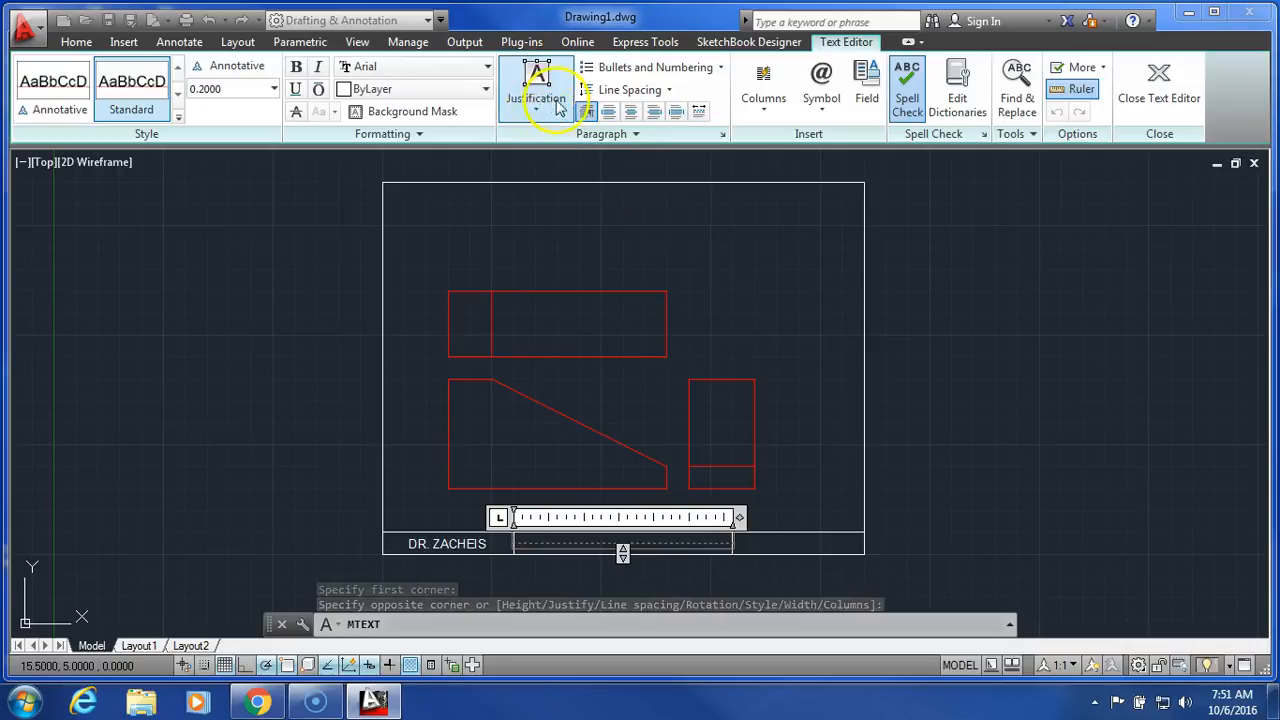
{"action": "left_click", "coordinate": [536, 100]}
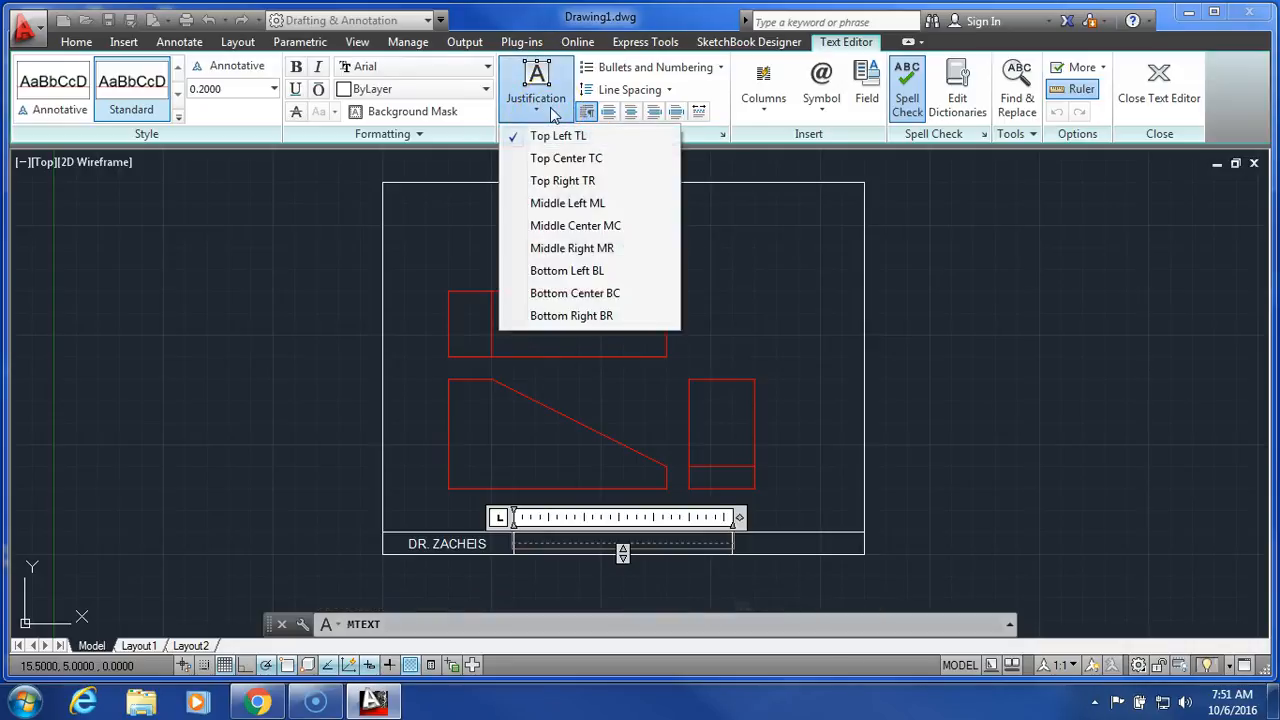
{"action": "left_click", "coordinate": [589, 228]}
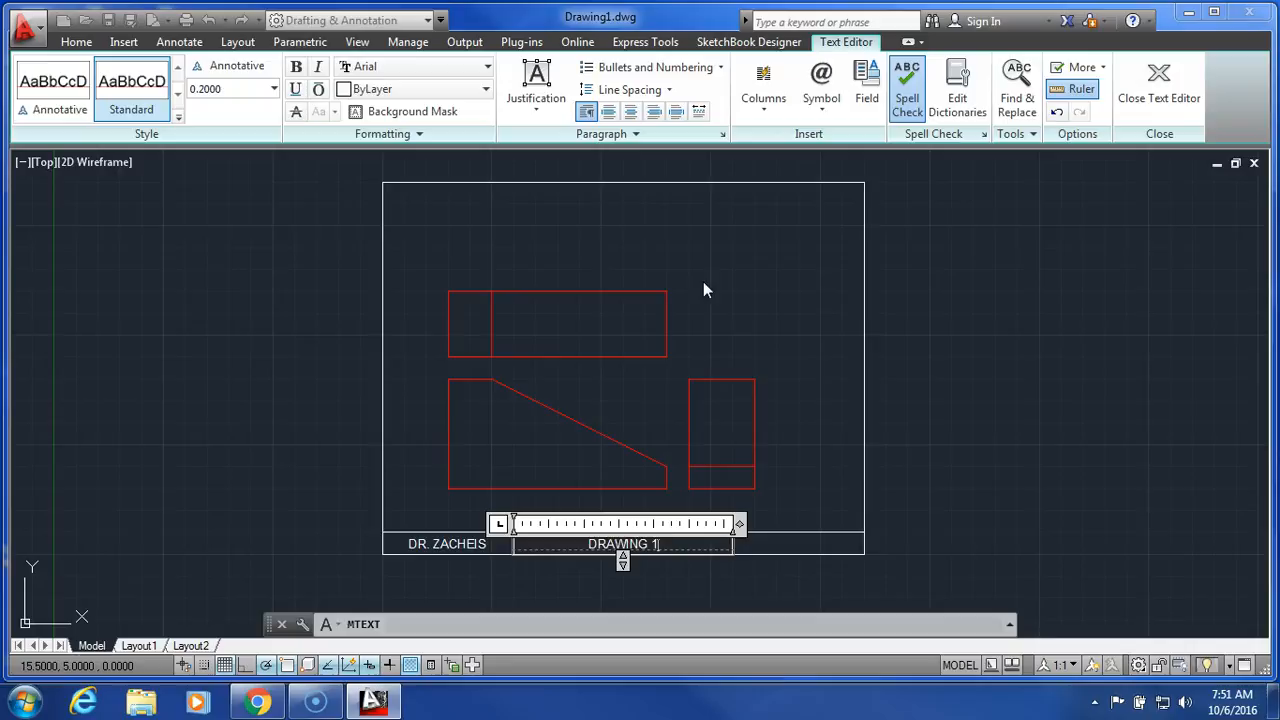
{"action": "left_click", "coordinate": [1158, 82]}
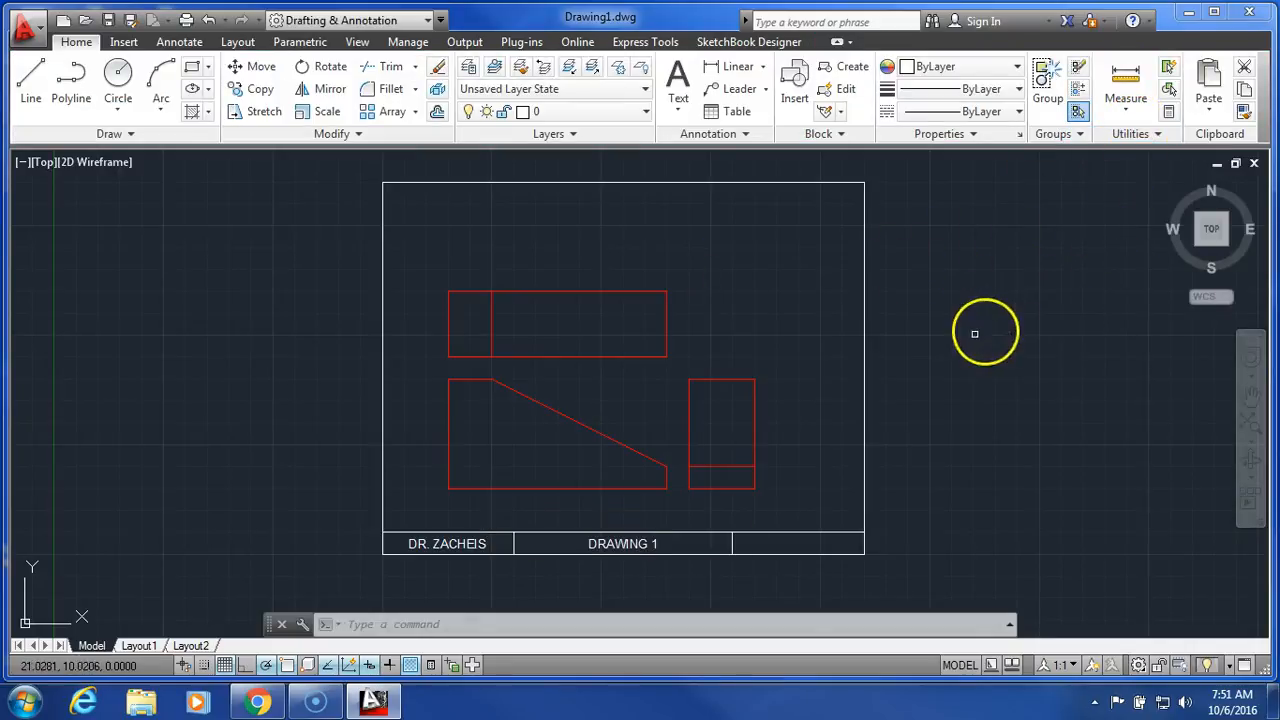
Create multiline text filling the title block's last cell, with Middle Center justification and the date 10-6-16.
{"action": "left_click", "coordinate": [678, 80]}
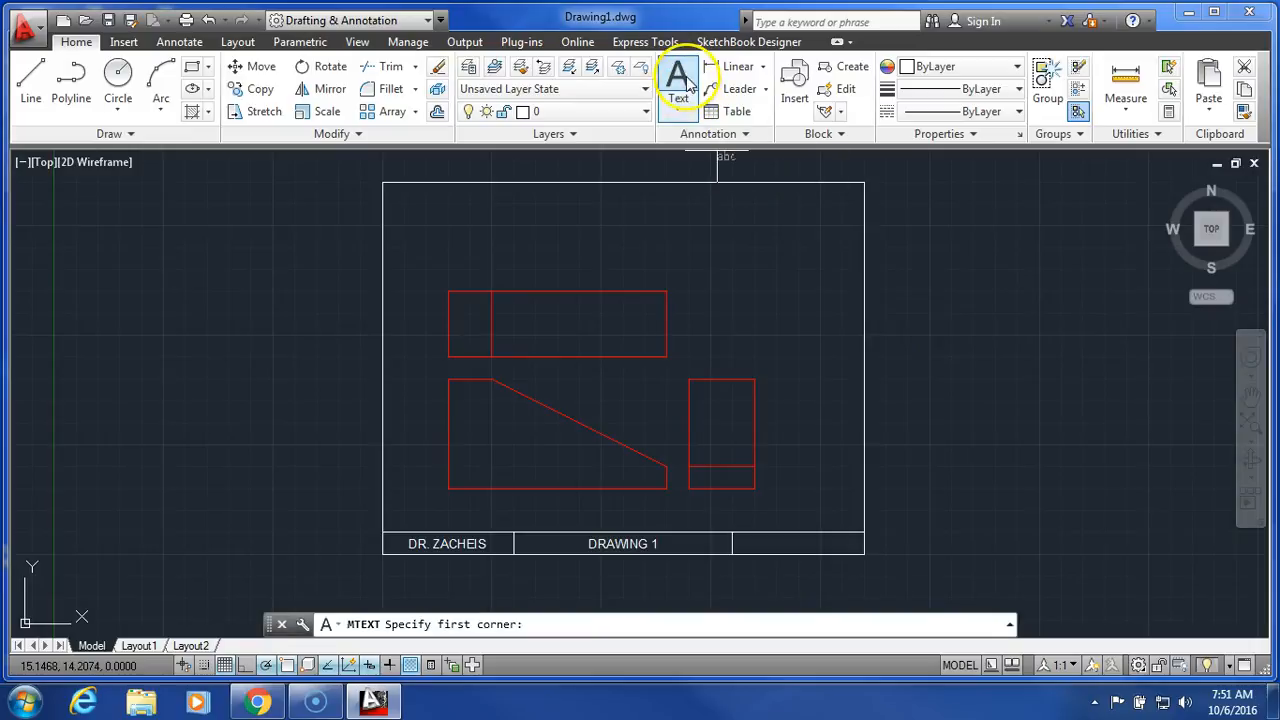
{"action": "left_click", "coordinate": [733, 533]}
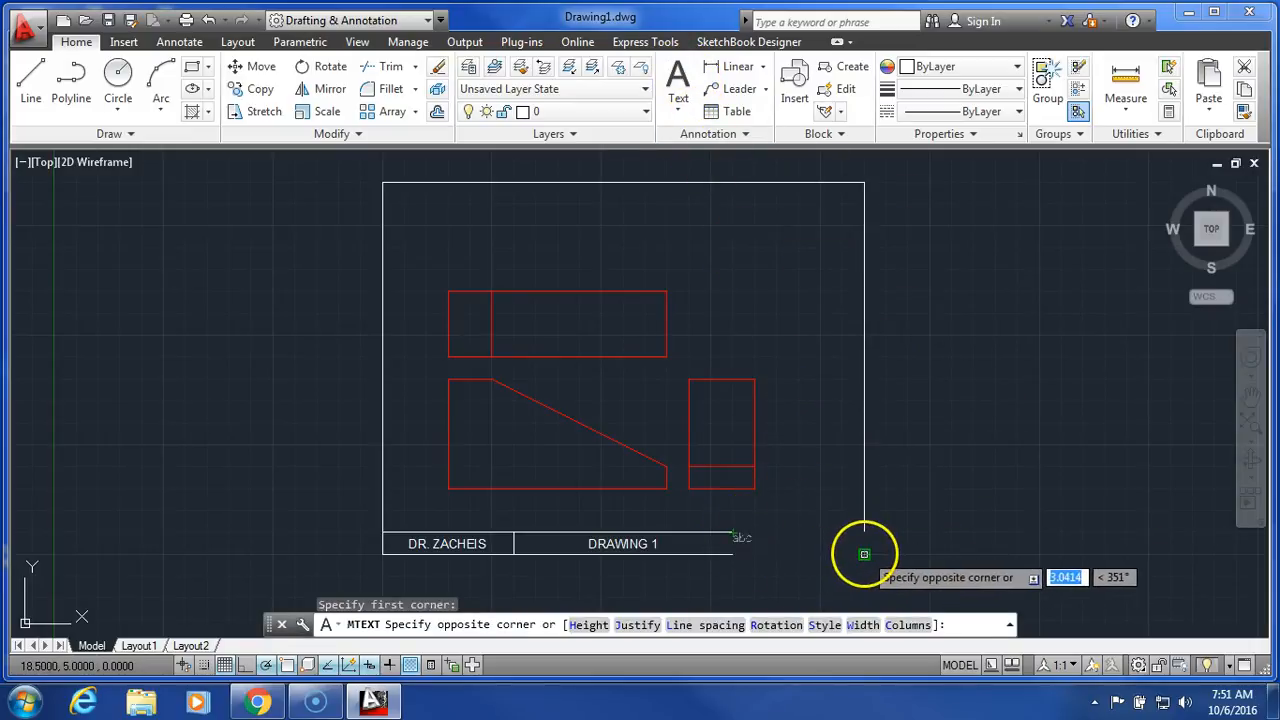
{"action": "left_click", "coordinate": [864, 553]}
{"action": "left_click", "coordinate": [572, 112]}
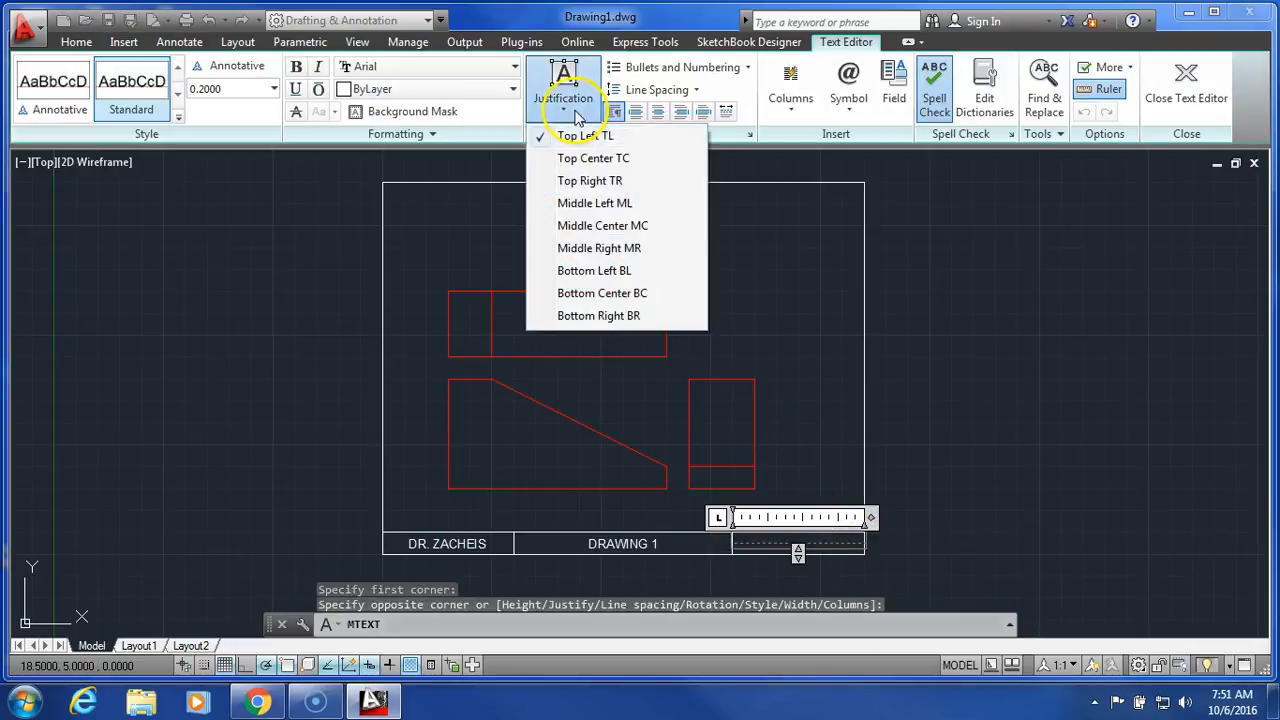
{"action": "left_click", "coordinate": [590, 228]}
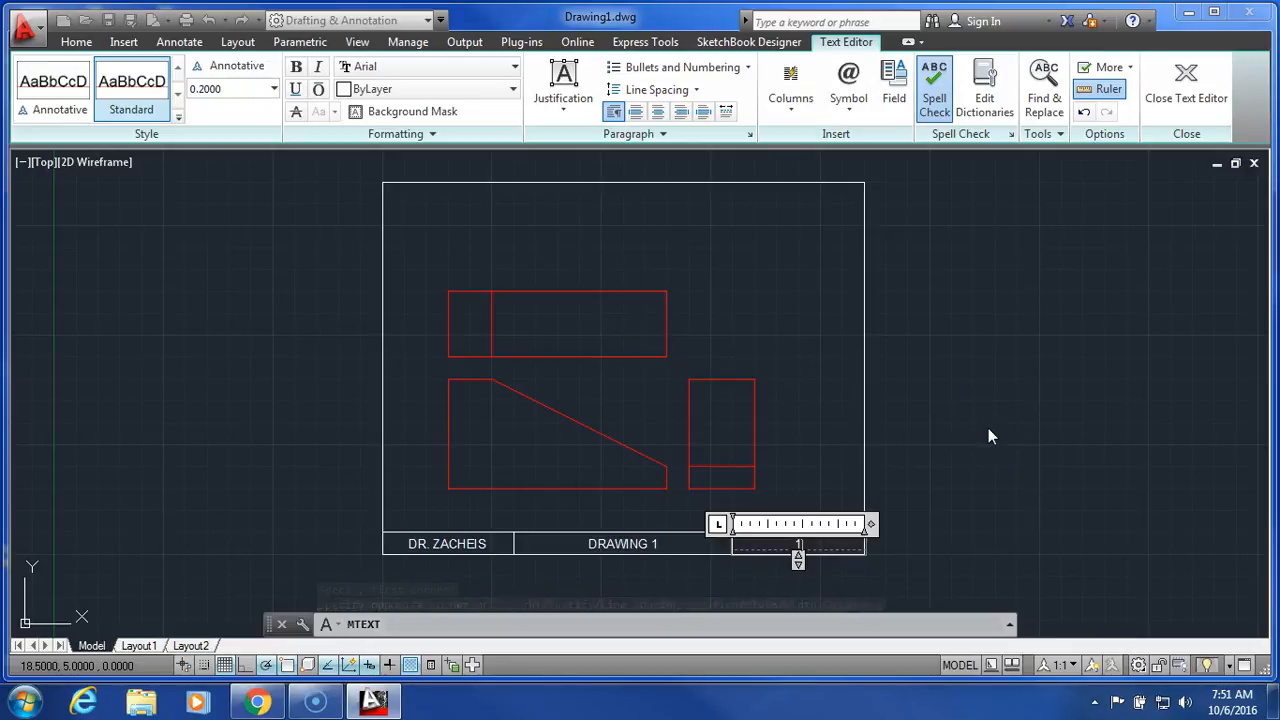
{"action": "type", "text": "-16"}
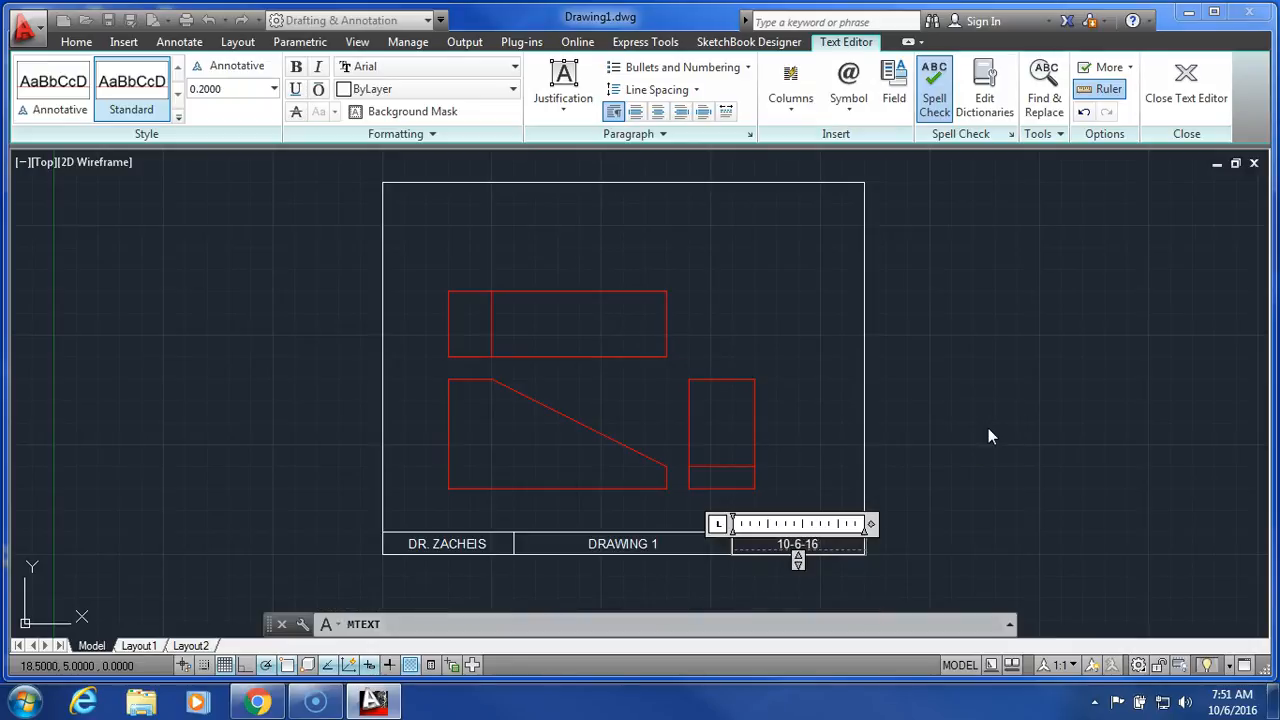
Try to rewrite the date with a slash as 10/6, cancel the AutoStack settings, and delete back to 10.
{"action": "key", "text": "BackSpace"}
{"action": "key", "text": "BackSpace"}
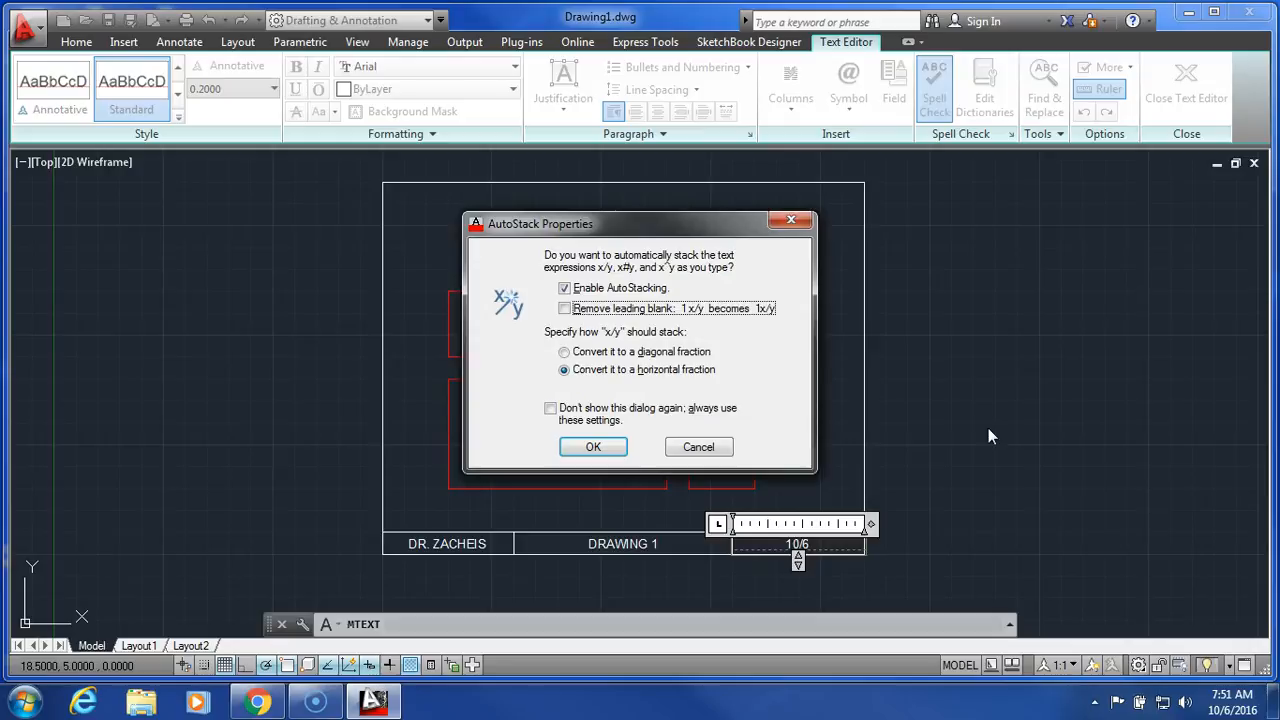
{"action": "left_click", "coordinate": [690, 447]}
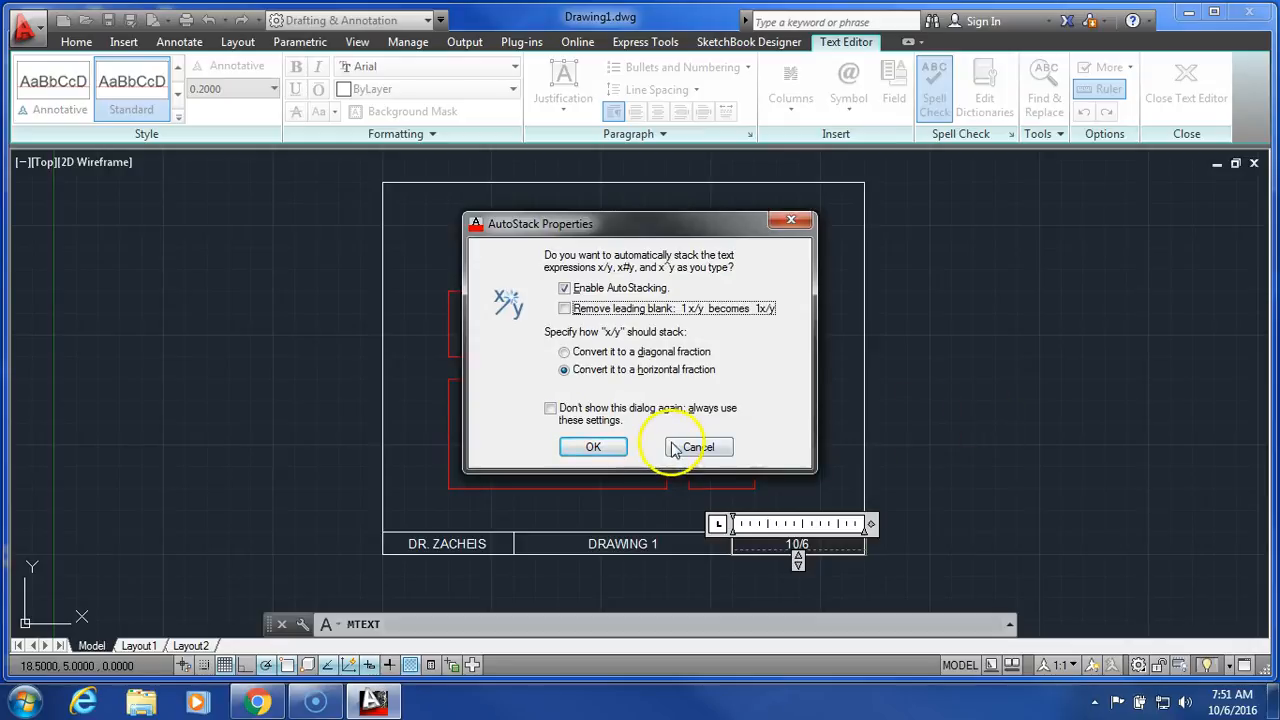
{"action": "key", "text": "BackSpace"}
{"action": "key", "text": "BackSpace"}
{"action": "key", "text": "BackSpace"}
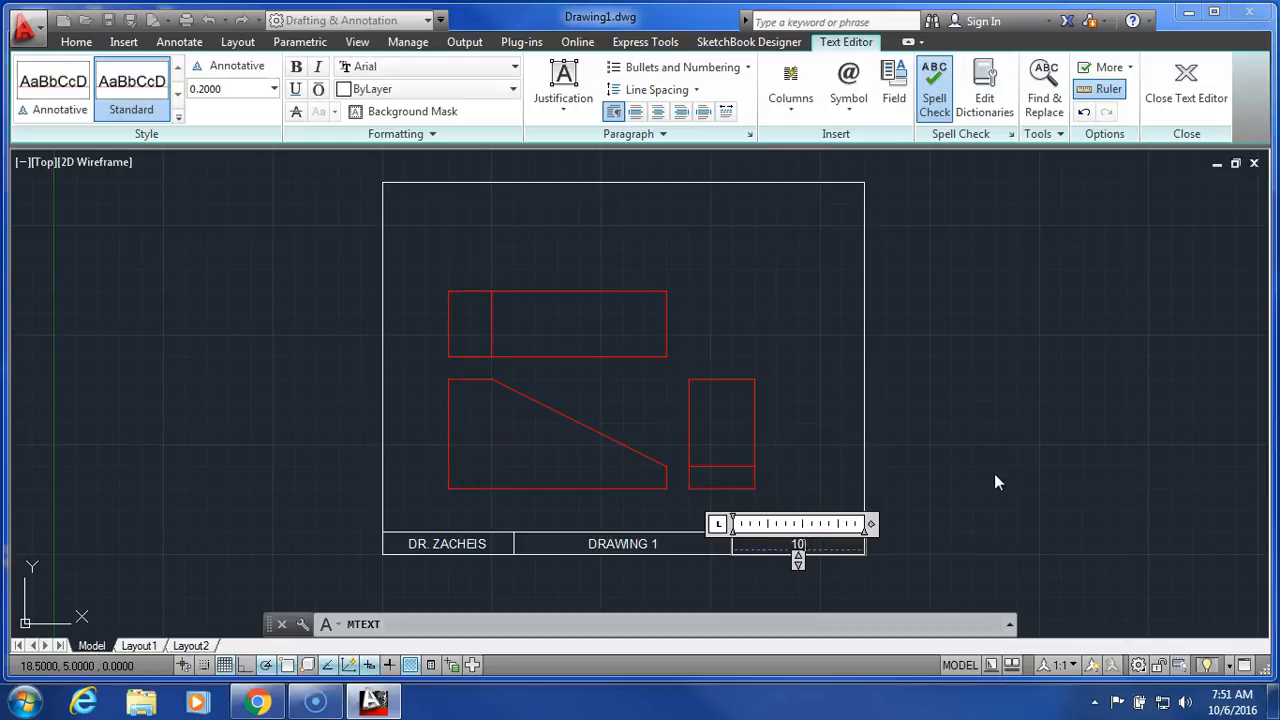
Complete the date as 10-6-16 and finish the text.
{"action": "type", "text": "-6-16"}
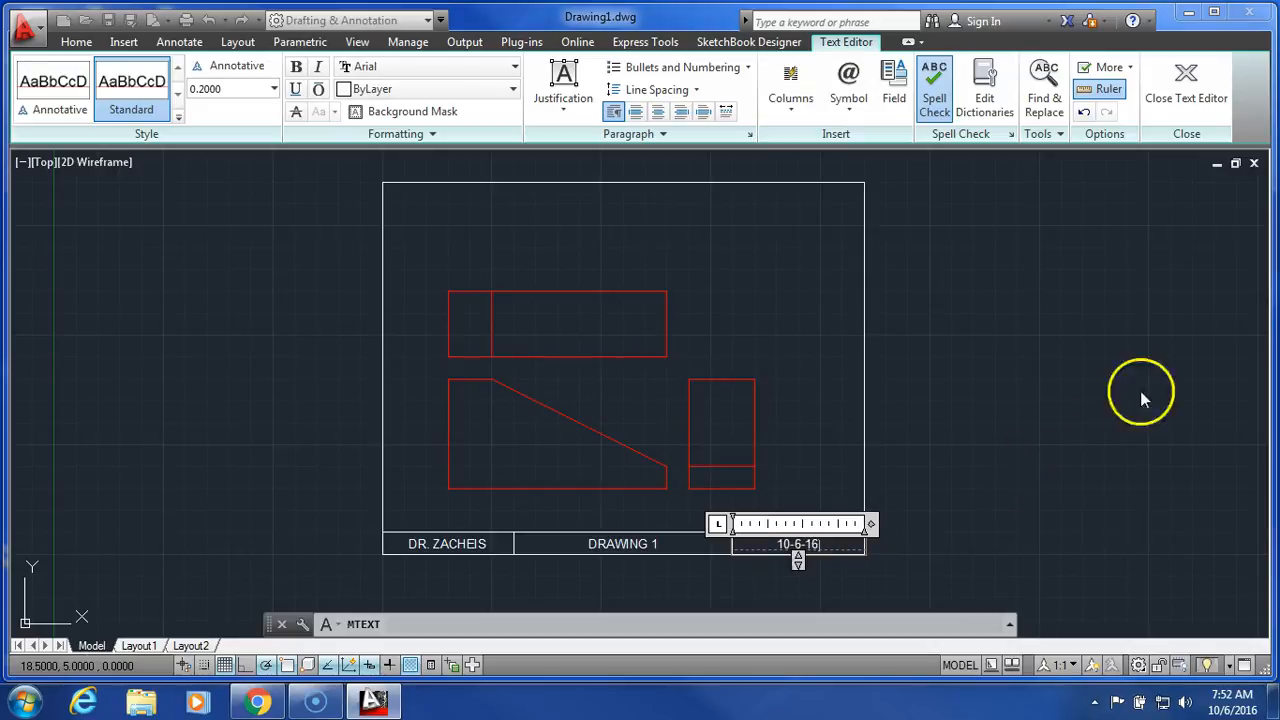
{"action": "left_click", "coordinate": [1186, 88]}
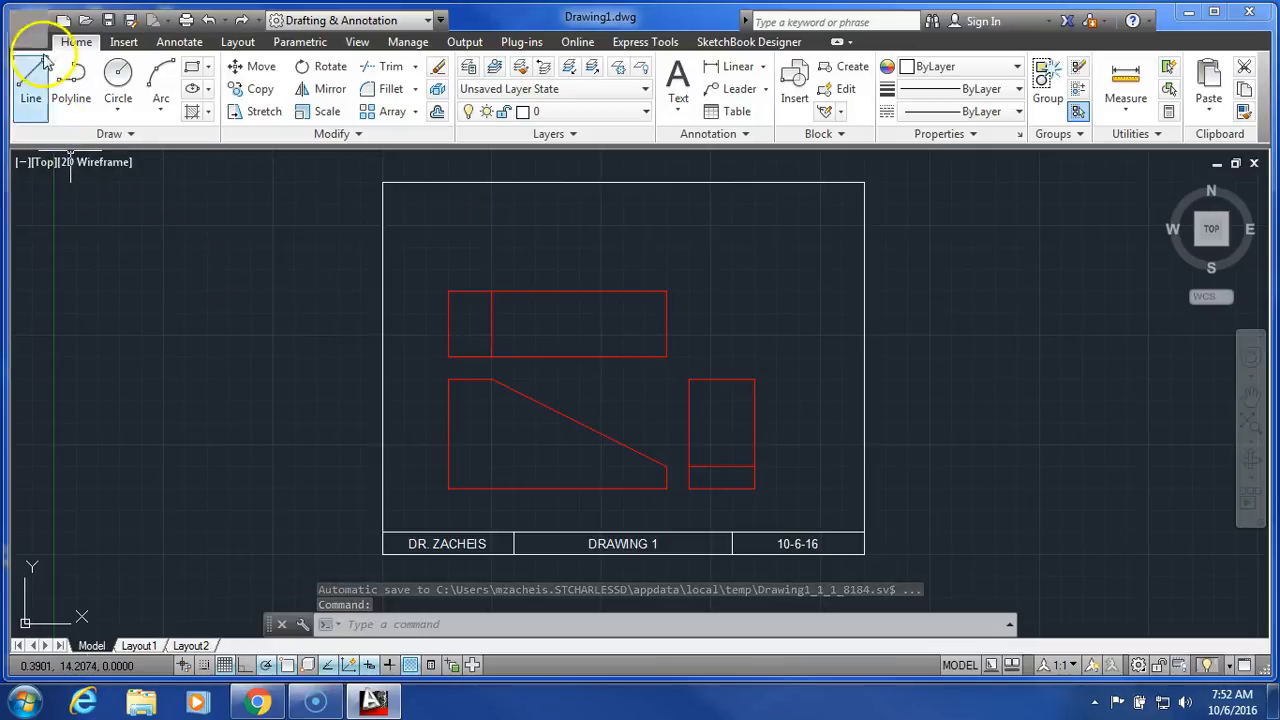
Save the drawing under the file name Drawing1.dwg in the root of the H: network drive.
{"action": "left_click", "coordinate": [30, 32]}
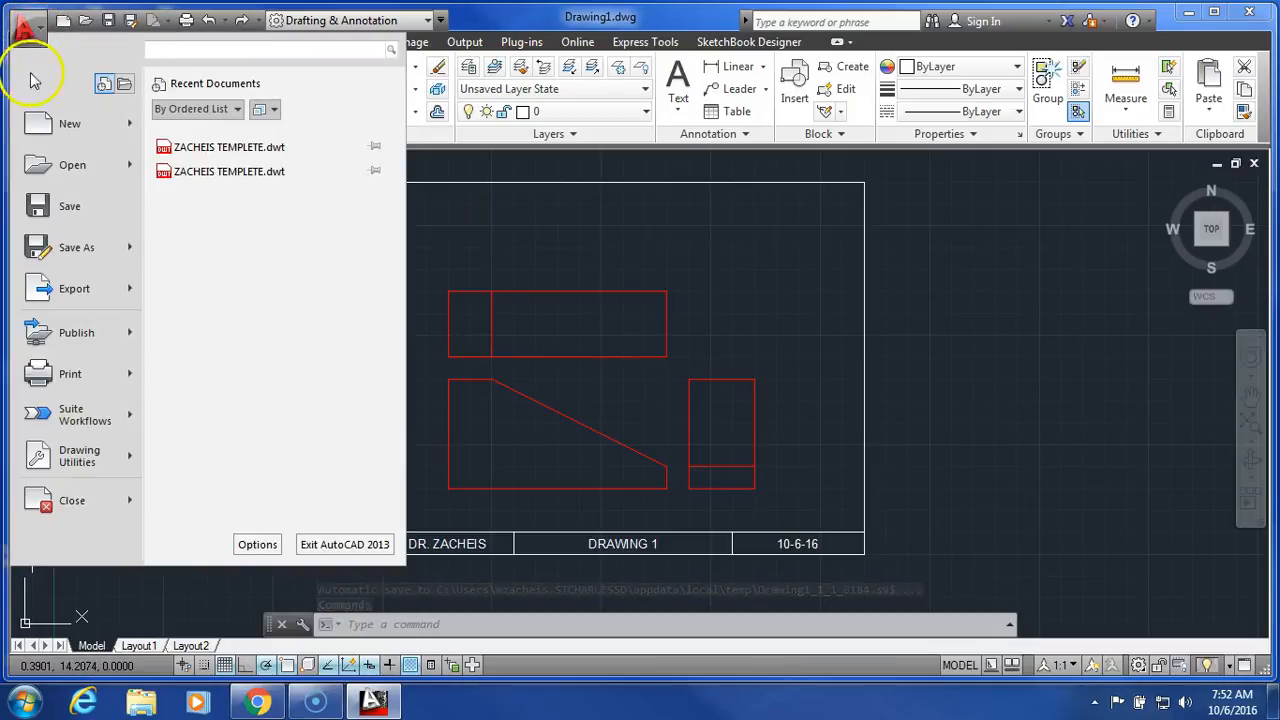
{"action": "left_click", "coordinate": [65, 245]}
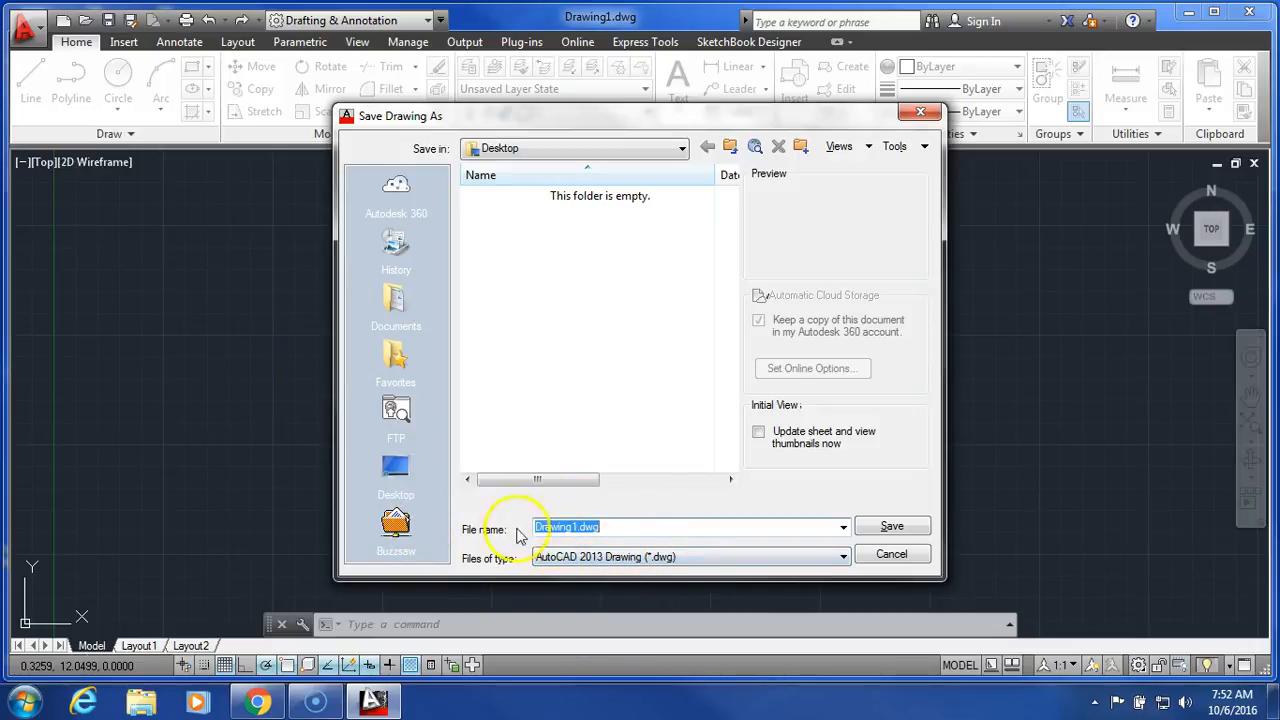
{"action": "left_click", "coordinate": [610, 158]}
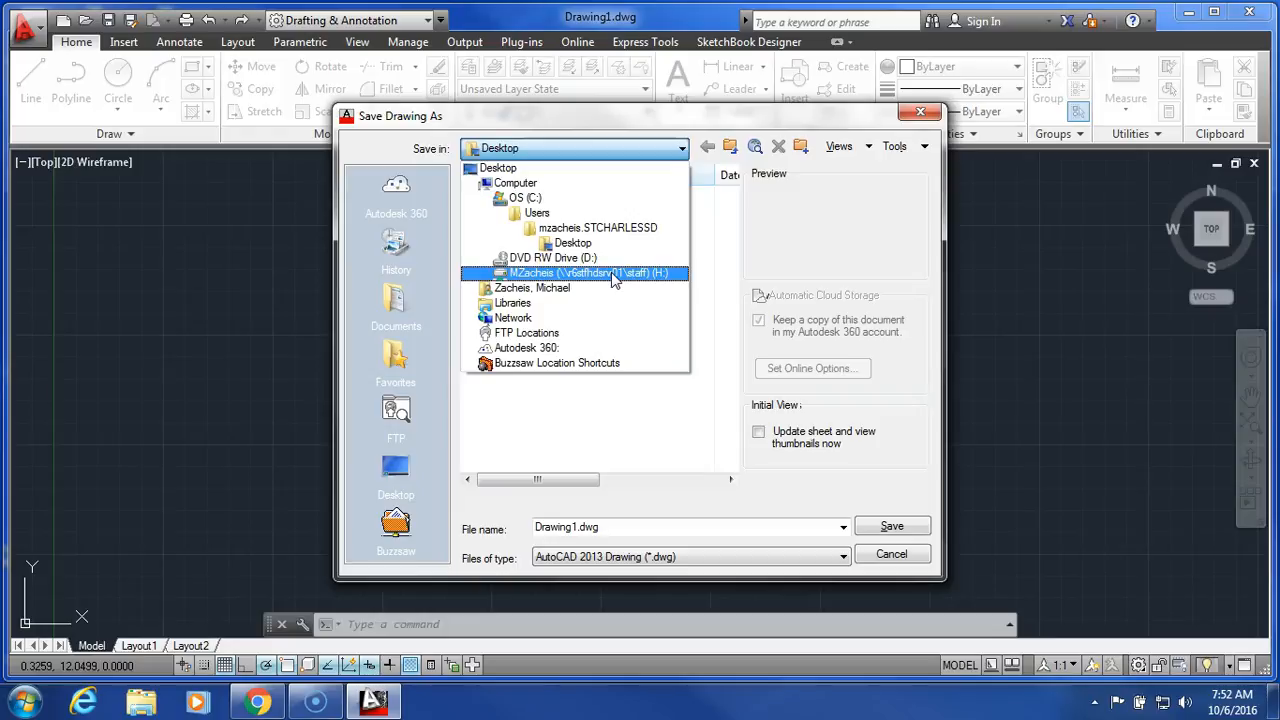
{"action": "left_click", "coordinate": [614, 279]}
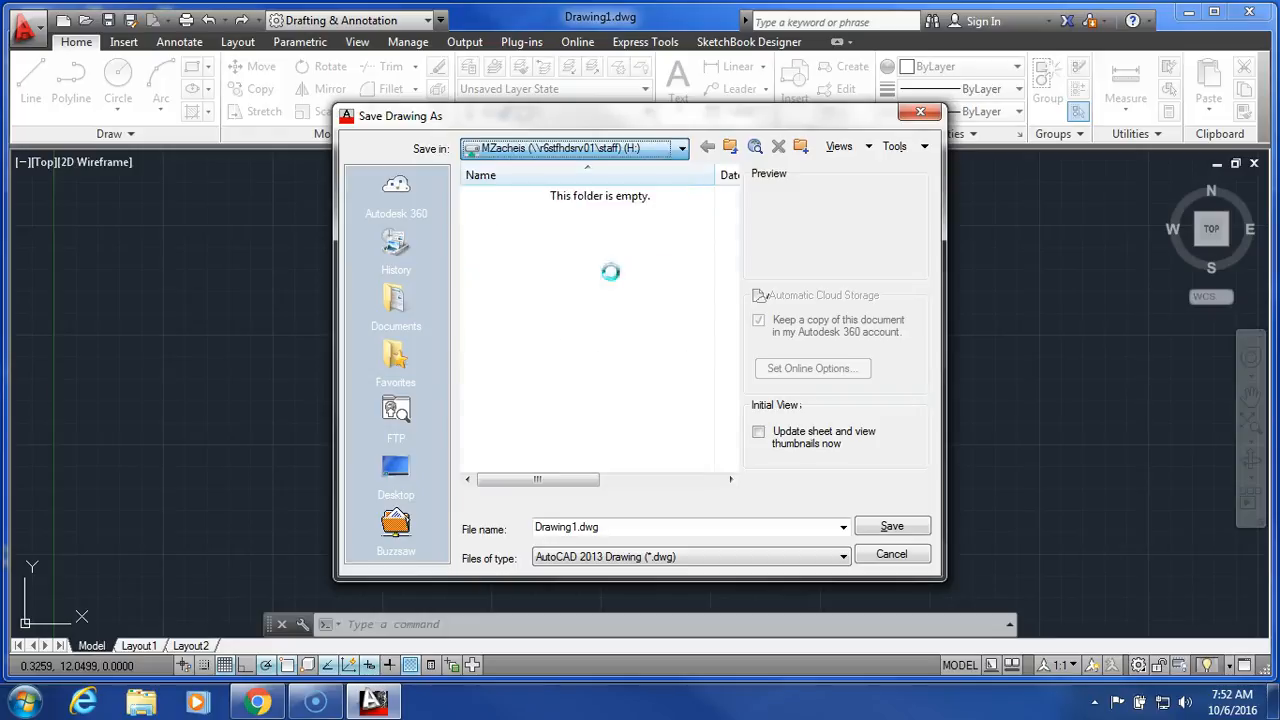
{"action": "left_click", "coordinate": [891, 527]}
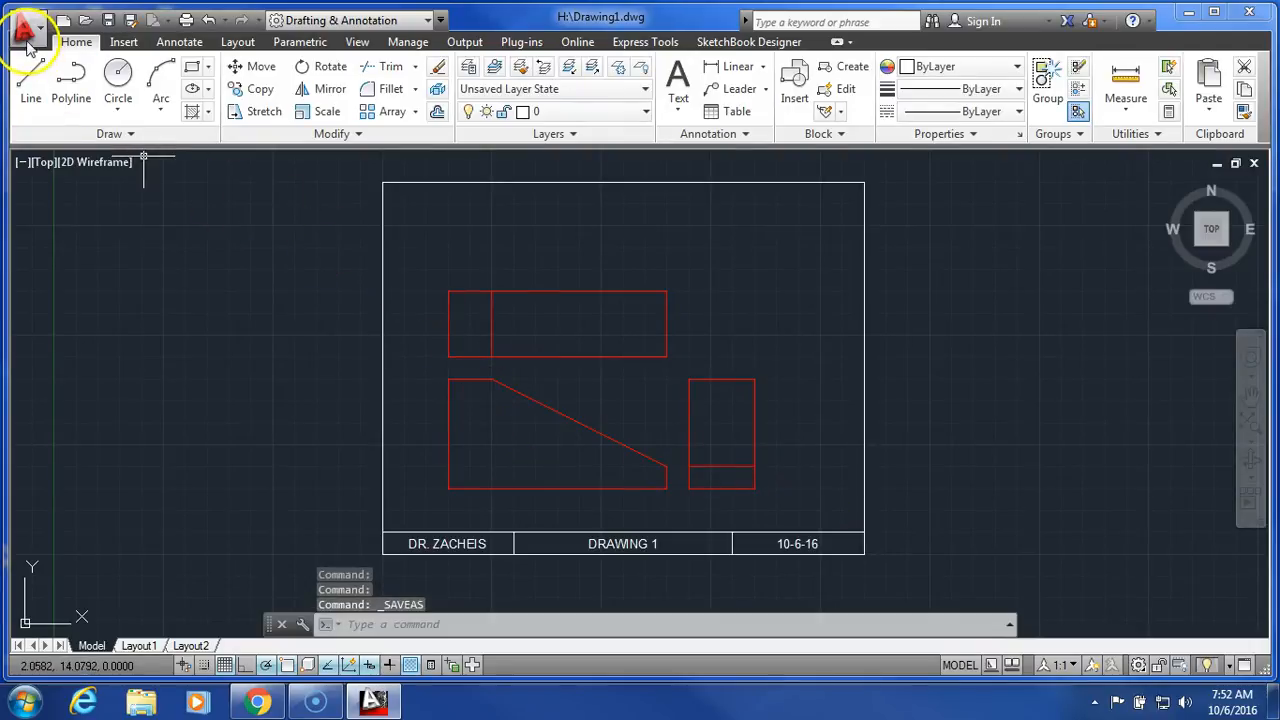
Export the drawing as a PDF named Drawing1.pdf to the Desktop with the current page setup.
{"action": "left_click", "coordinate": [24, 30]}
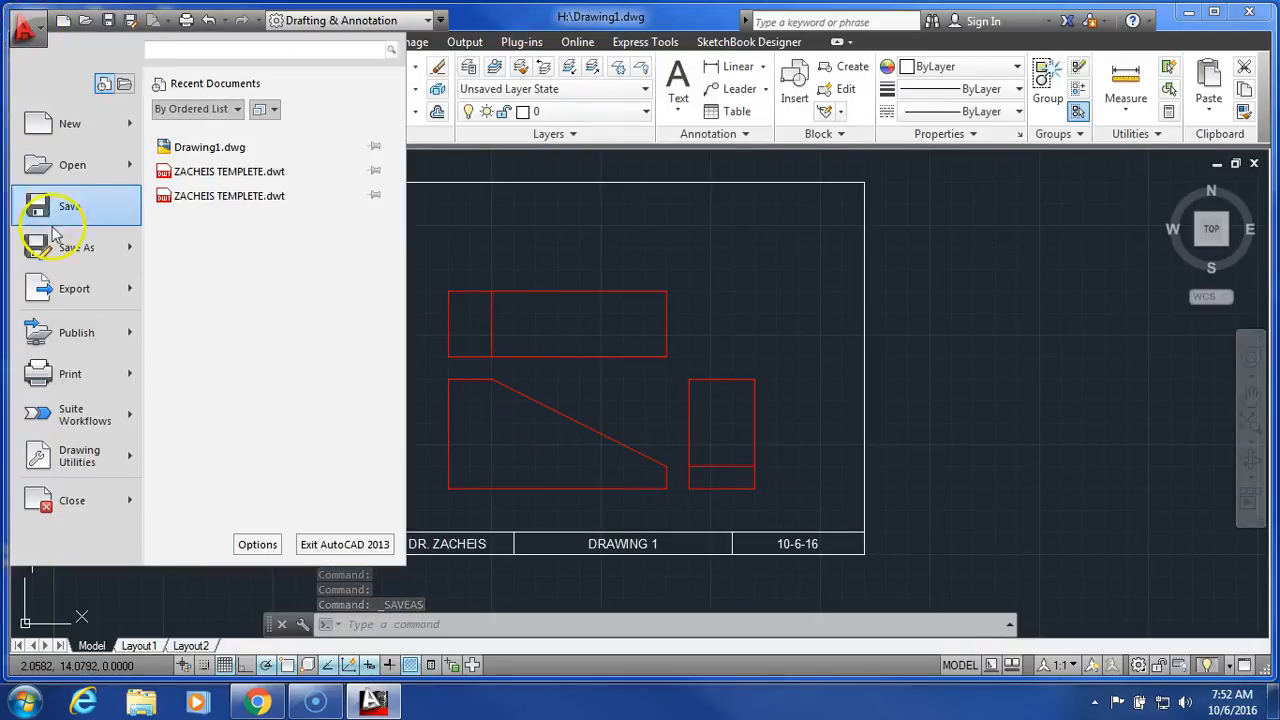
{"action": "mouse_move", "coordinate": [53, 296]}
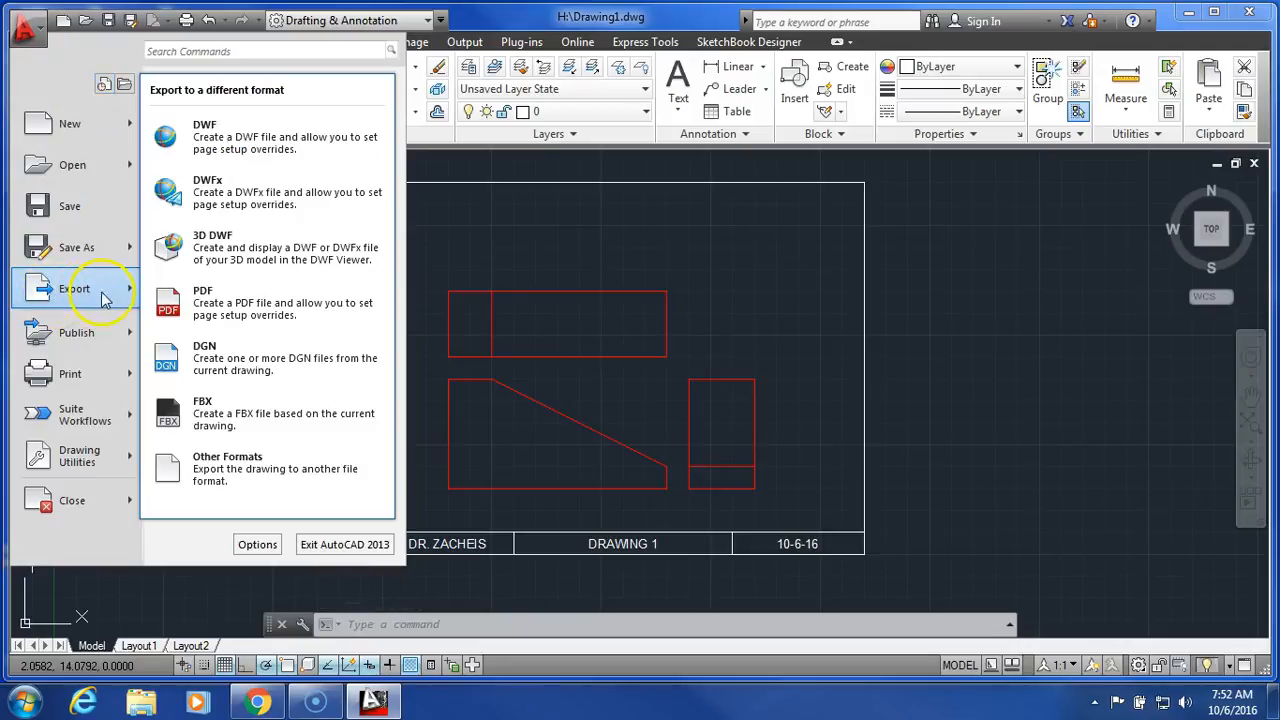
{"action": "left_click", "coordinate": [310, 307]}
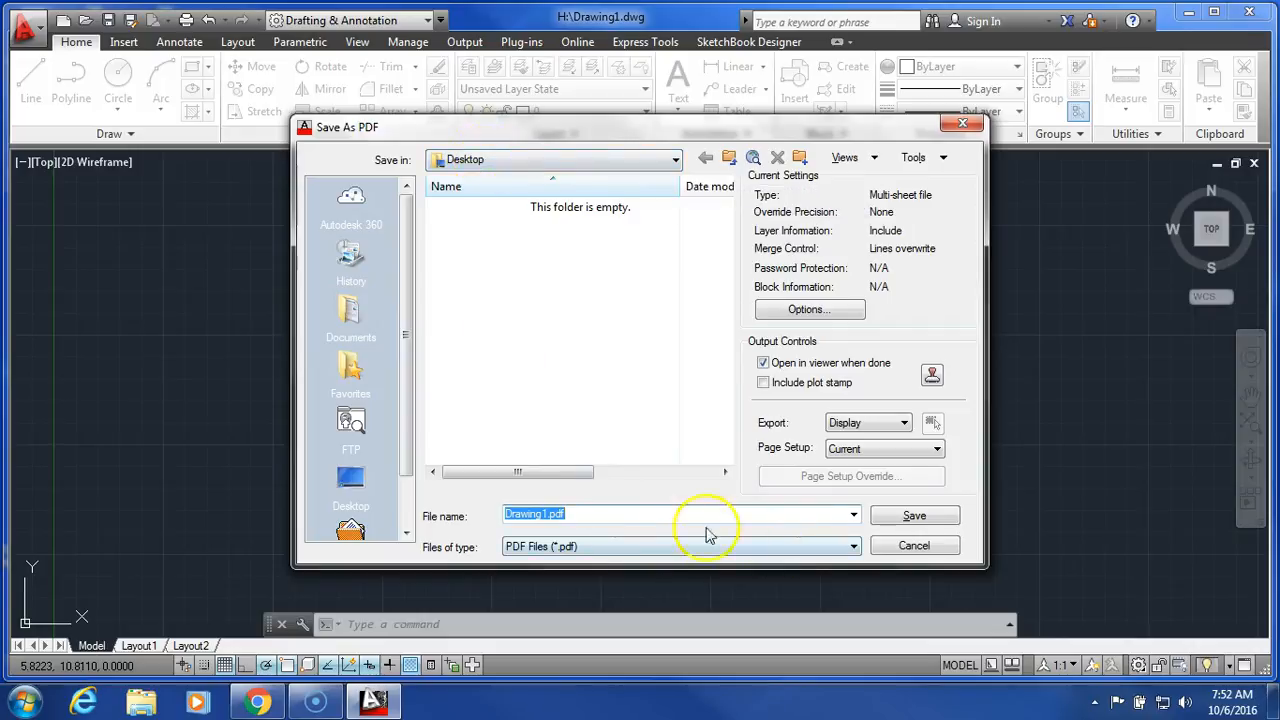
{"action": "left_click", "coordinate": [912, 515]}
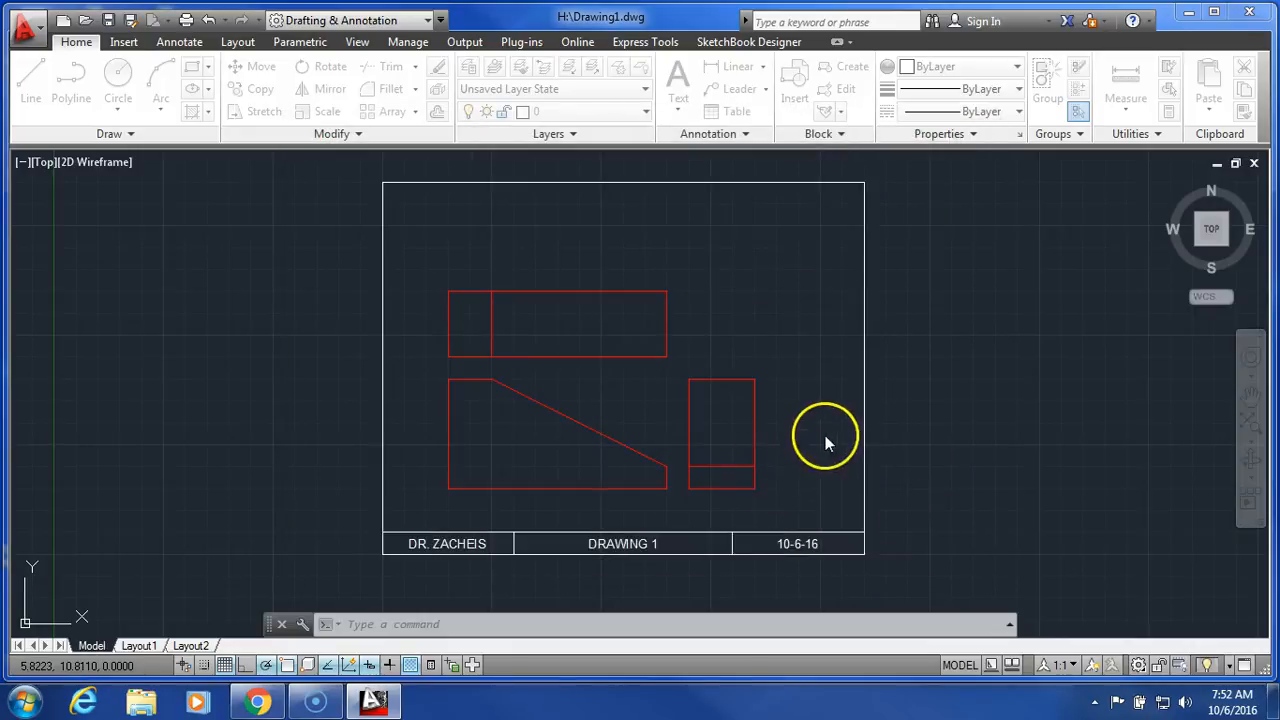
Exit AutoCAD without saving changes and move the Drawing1 PDF file to an empty area of the desktop.
{"action": "left_click", "coordinate": [1249, 14]}
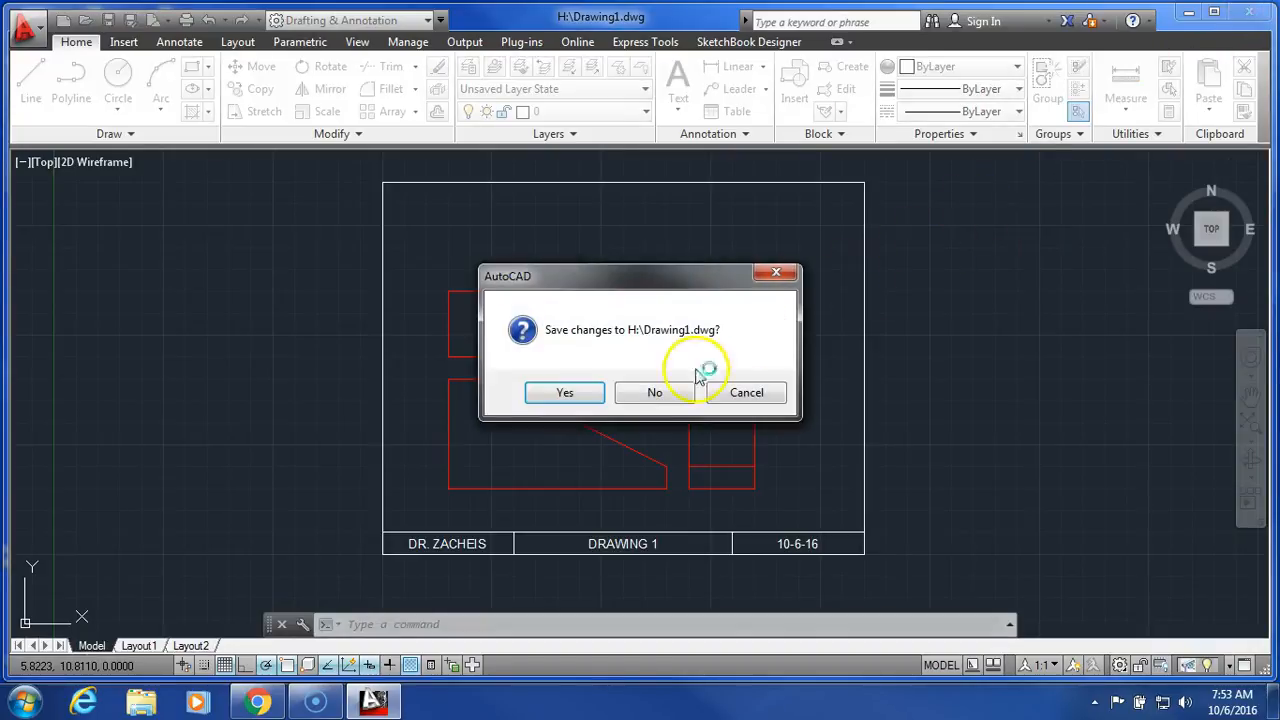
{"action": "left_click", "coordinate": [652, 391]}
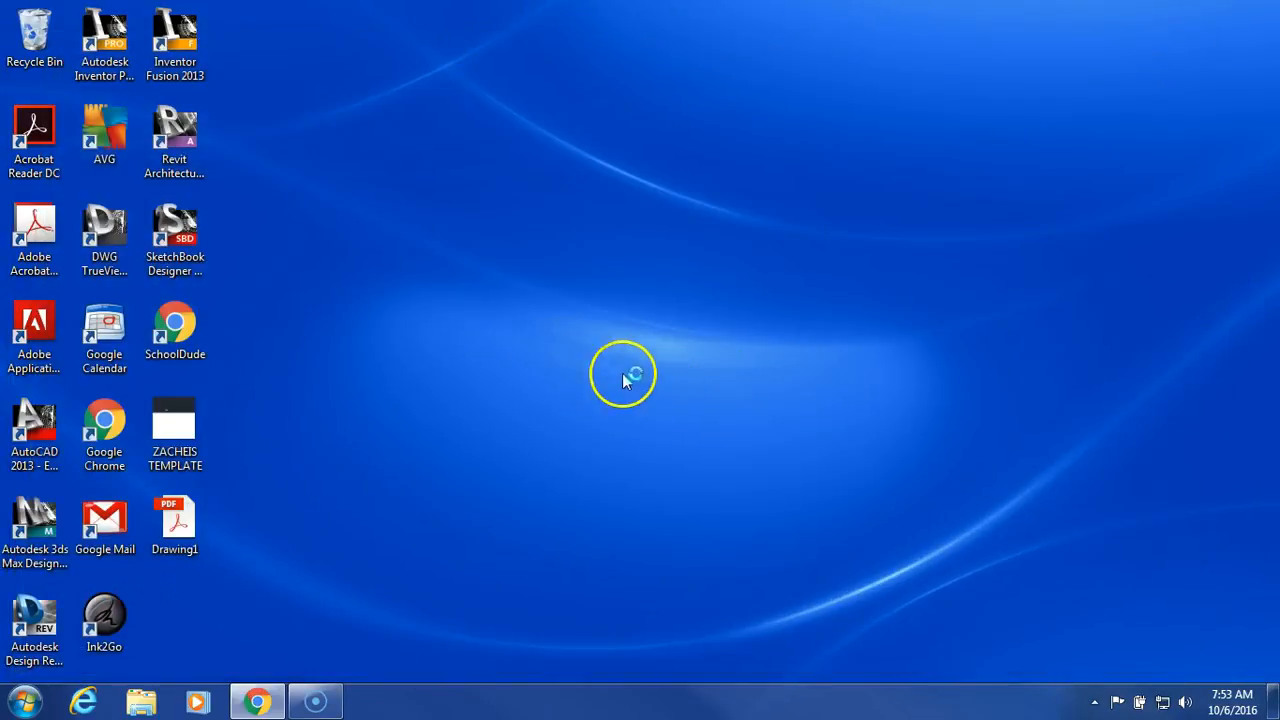
{"action": "left_click_drag", "start_coordinate": [175, 515], "coordinate": [457, 228]}
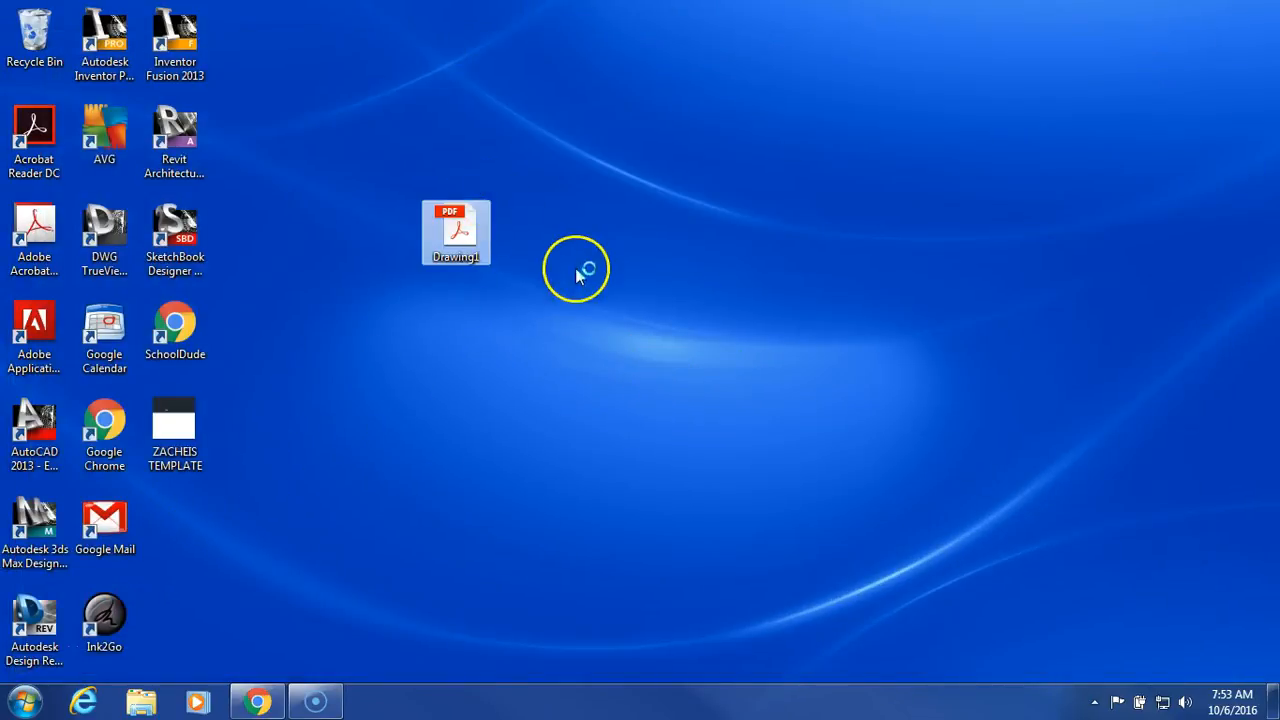
Open the Drawing1 PDF in Acrobat Reader, inspect the views and title block at 66.7% zoom, and close it.
{"action": "double_click", "coordinate": [471, 228]}
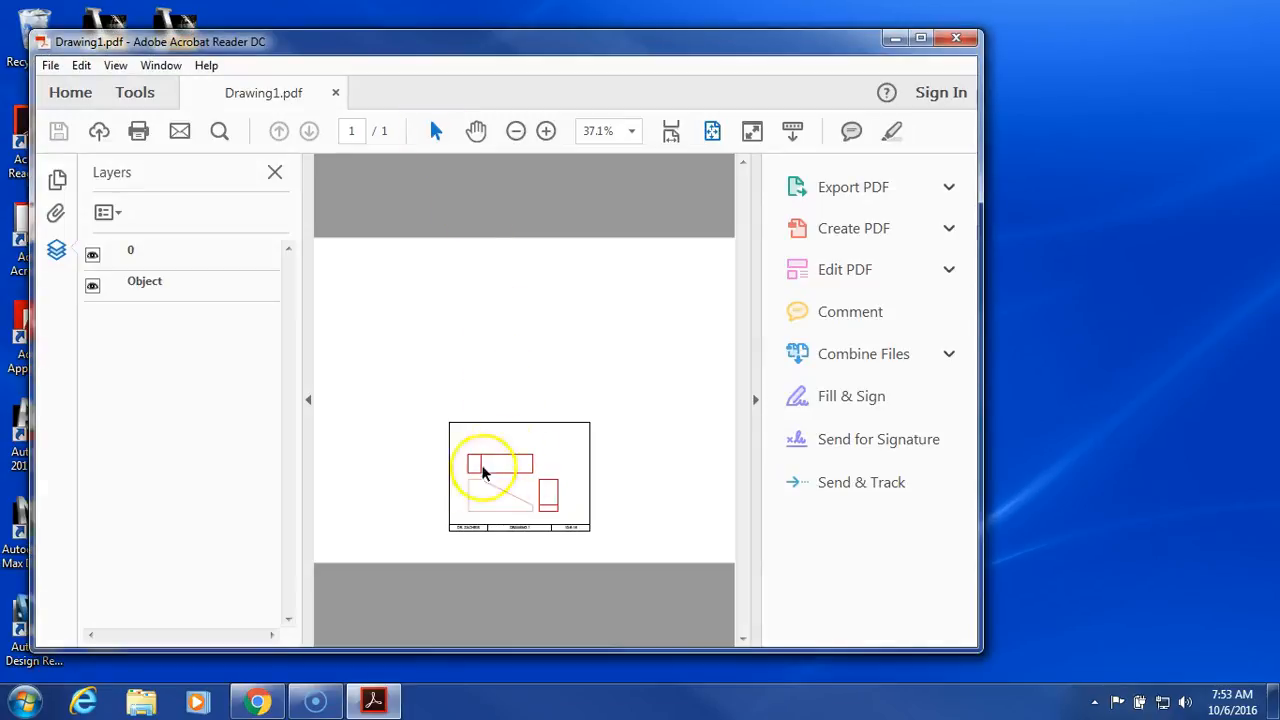
{"action": "left_click", "coordinate": [546, 131]}
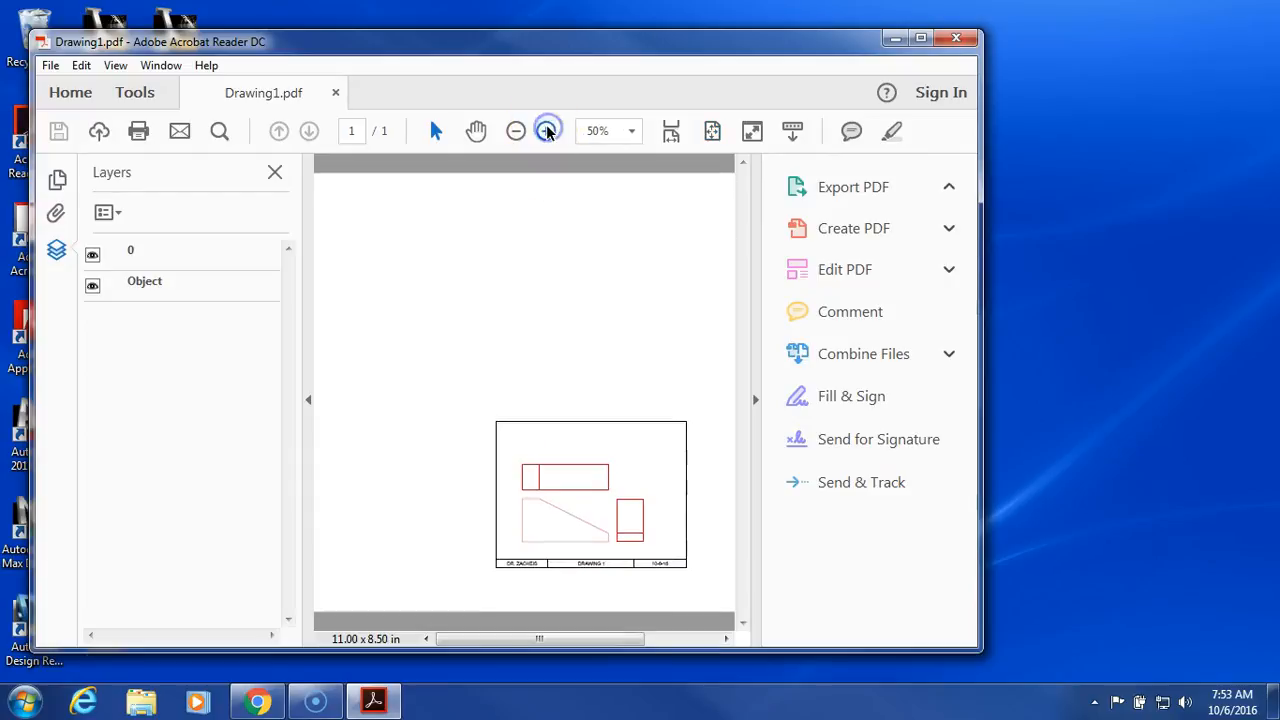
{"action": "left_click", "coordinate": [546, 131]}
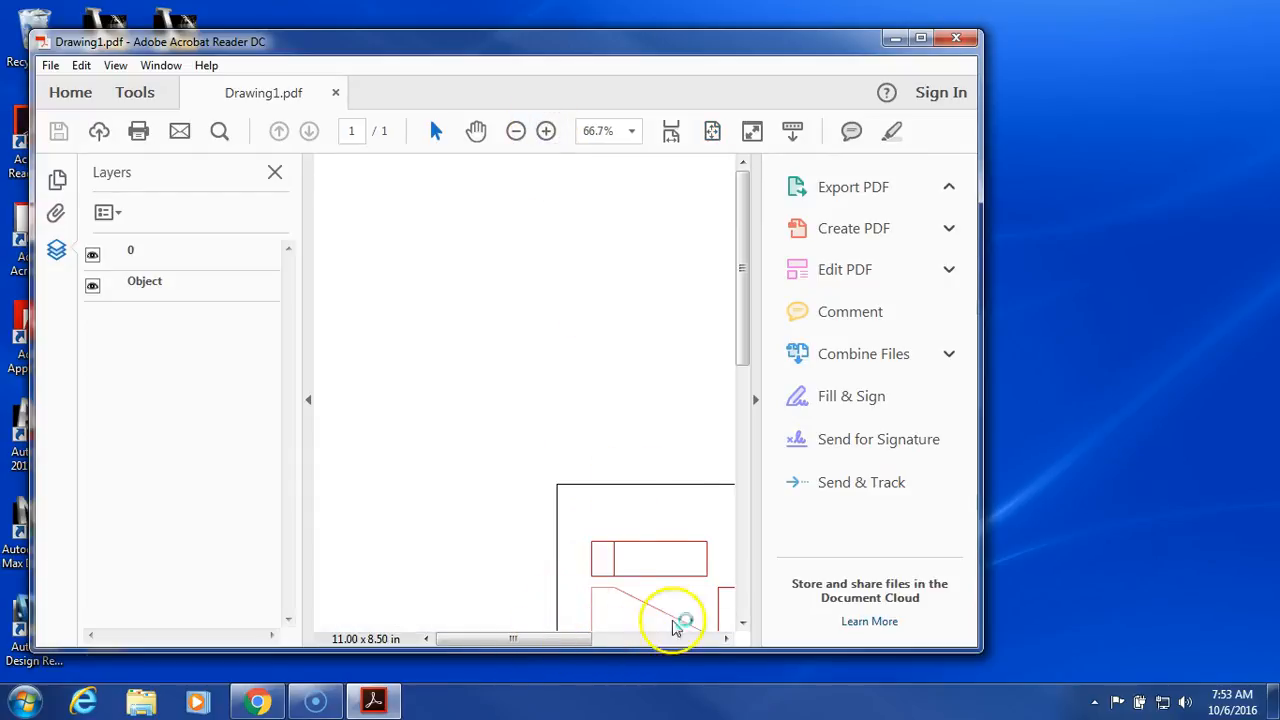
{"action": "left_click", "coordinate": [749, 467]}
{"action": "left_click_drag", "start_coordinate": [614, 638], "coordinate": [562, 640]}
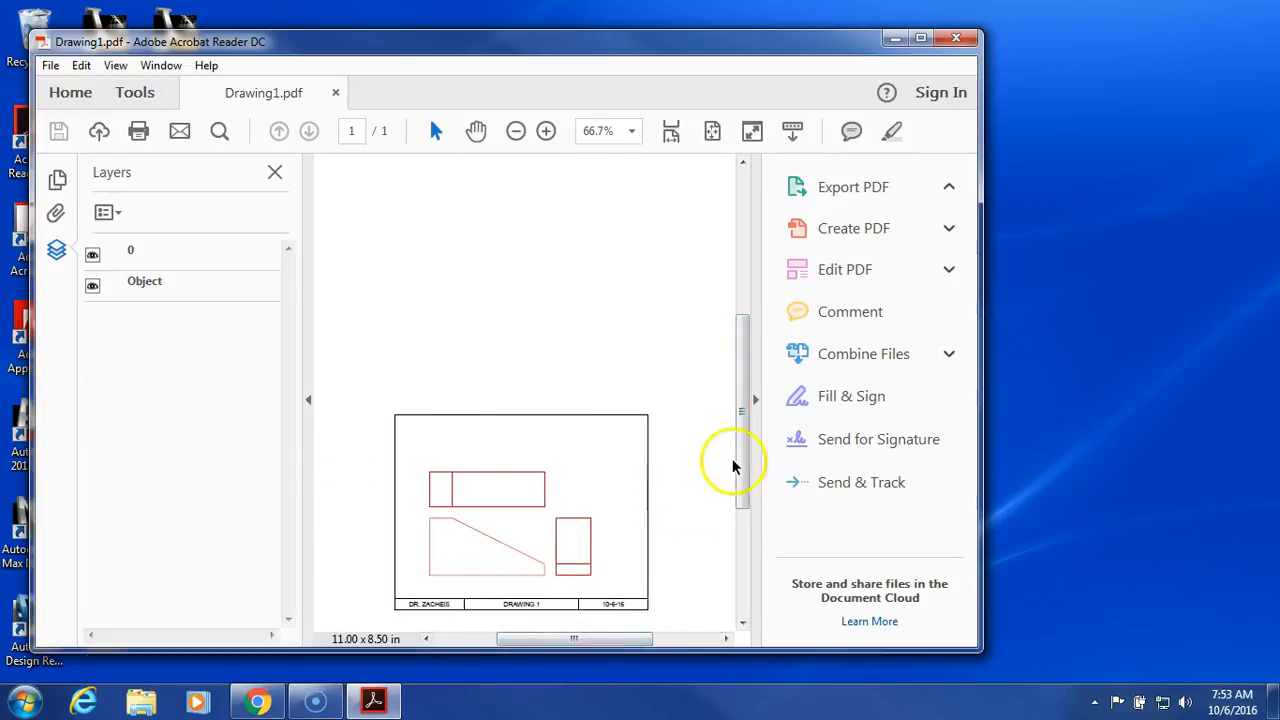
{"action": "left_click", "coordinate": [955, 37]}
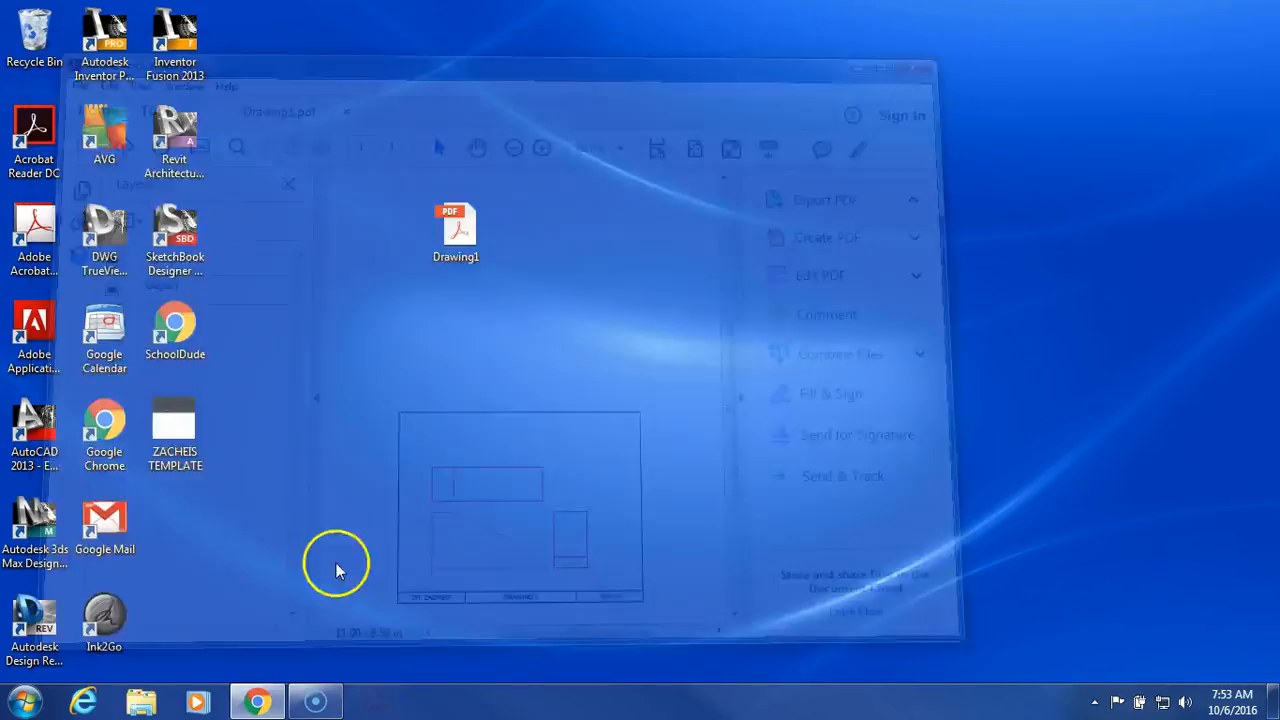